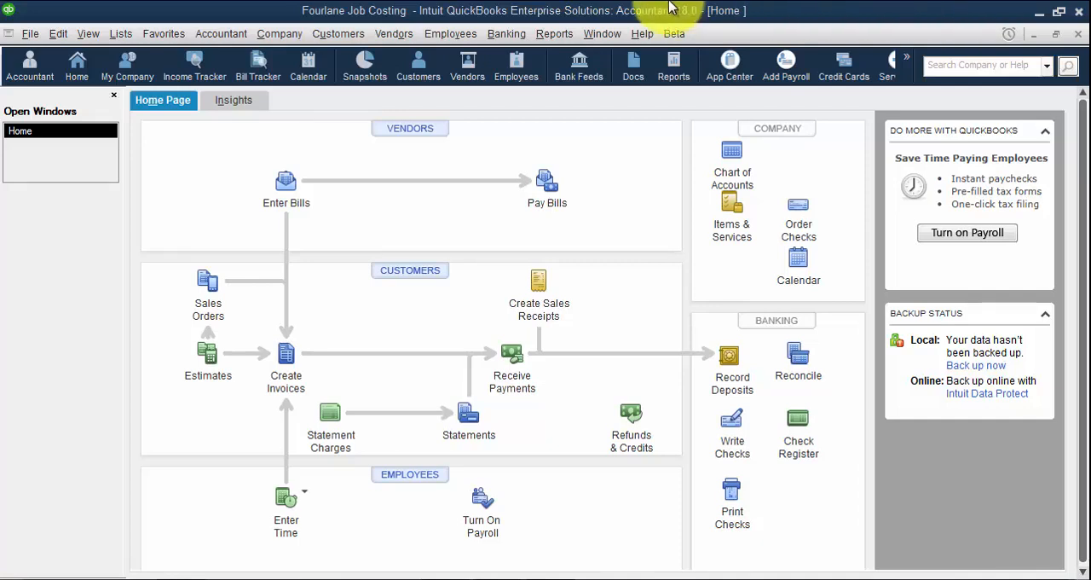
Create a new employee record from the Employee Center and enter the employee's legal first and last name
{"action": "left_click", "coordinate": [465, 33]}
{"action": "left_click", "coordinate": [465, 56]}
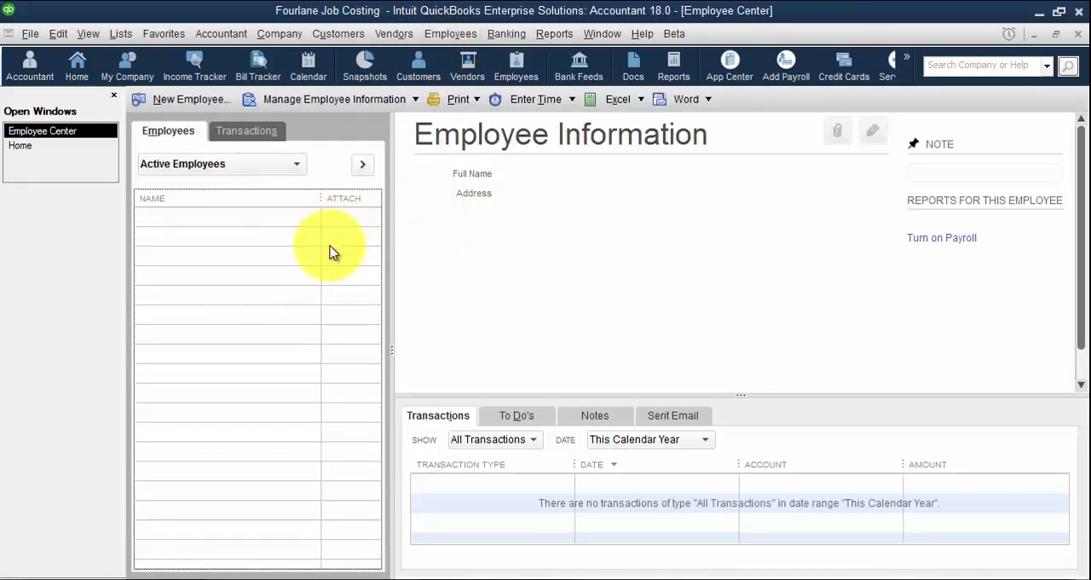
{"action": "key", "text": "ctrl+n"}
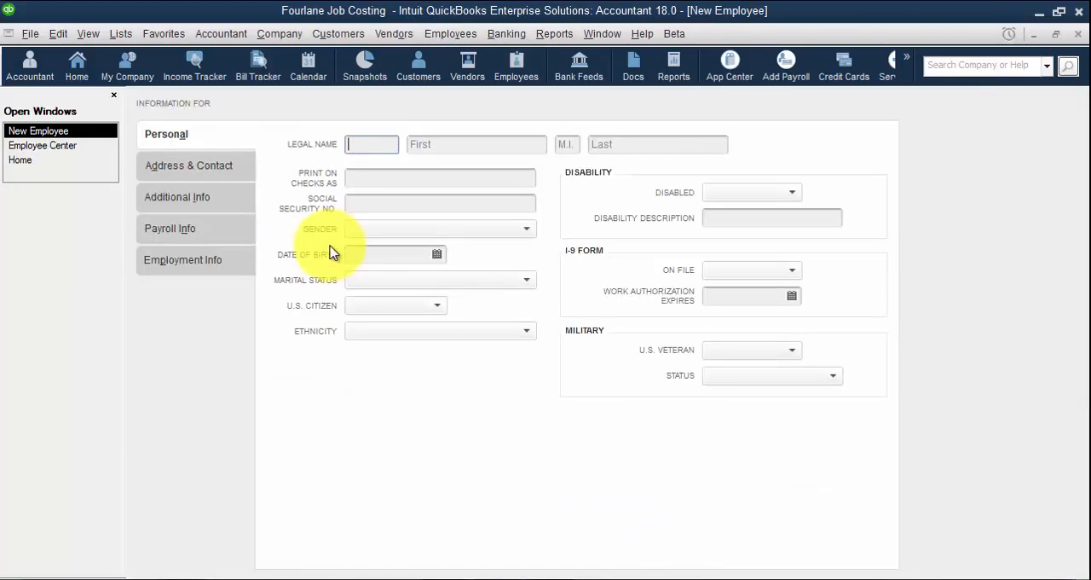
{"action": "key", "text": "Tab"}
{"action": "key", "text": "Tab"}
{"action": "key", "text": "Tab"}
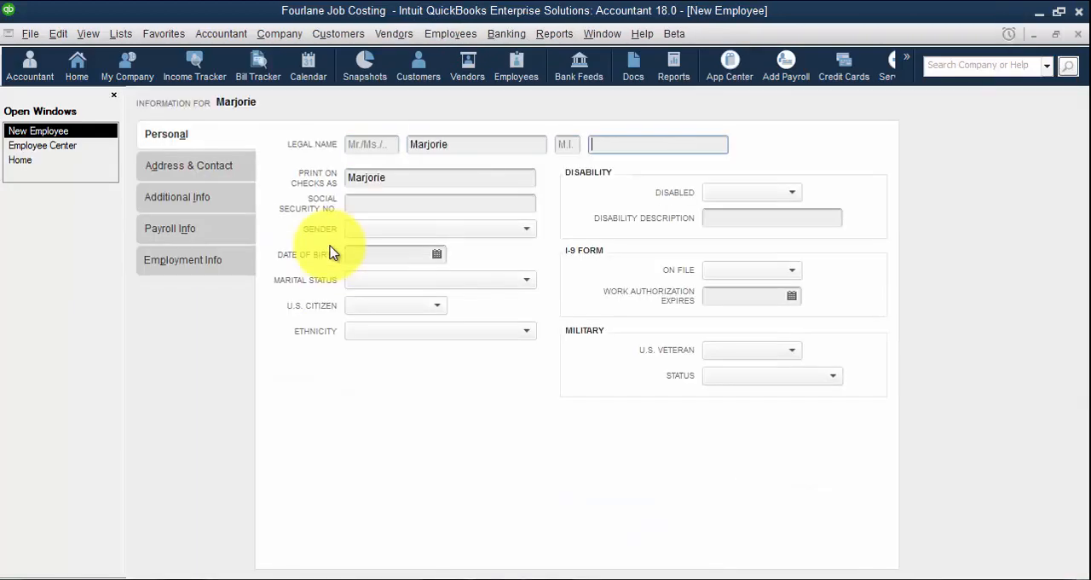
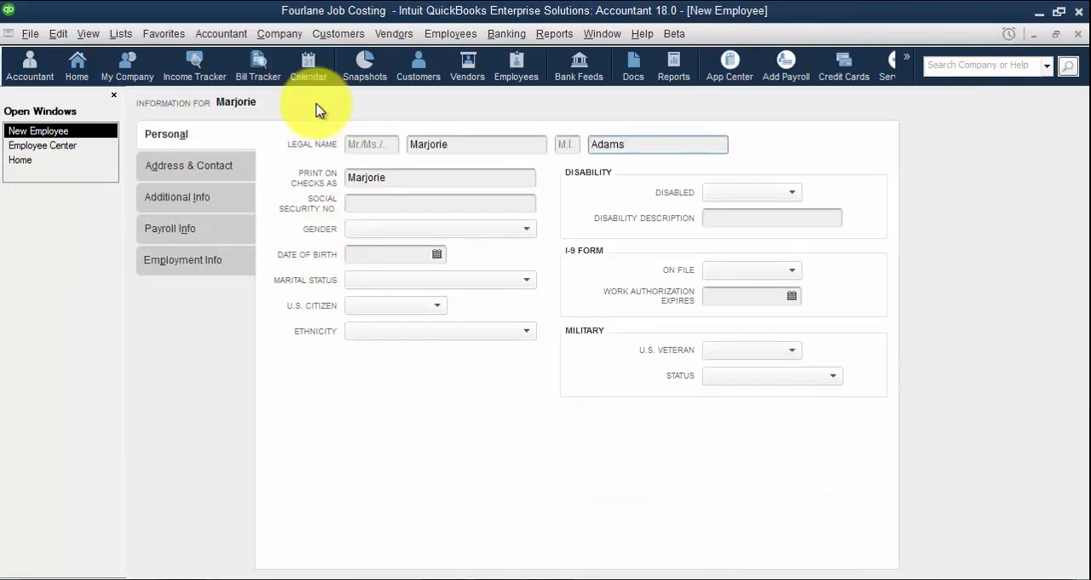
Set up a Plumbing hourly wage item for regular pay, tracked in Payroll Expenses, in the employee's earnings at a rate of 25
{"action": "left_click", "coordinate": [190, 227]}
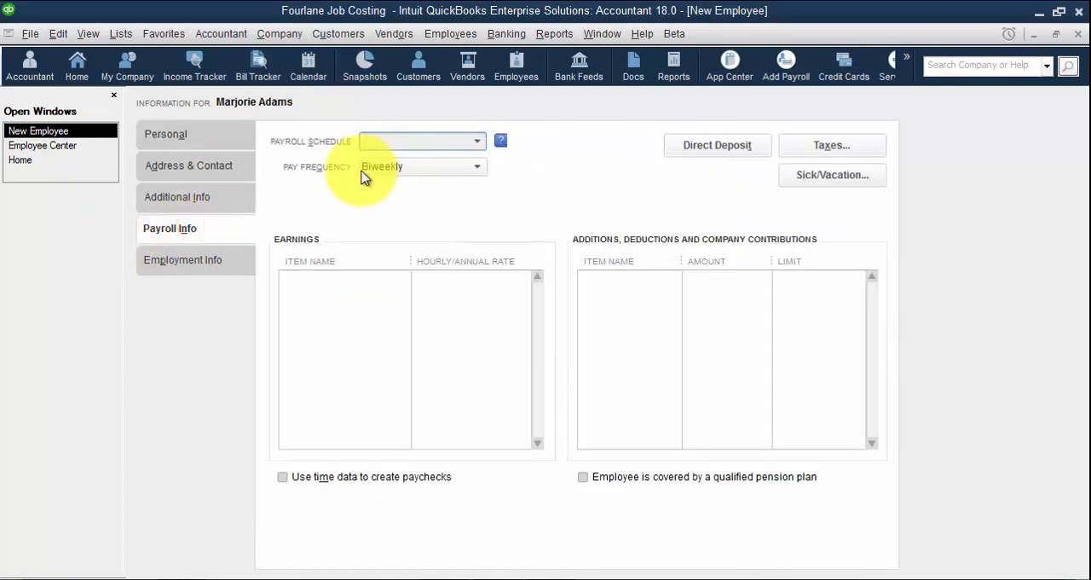
{"action": "left_click", "coordinate": [308, 277]}
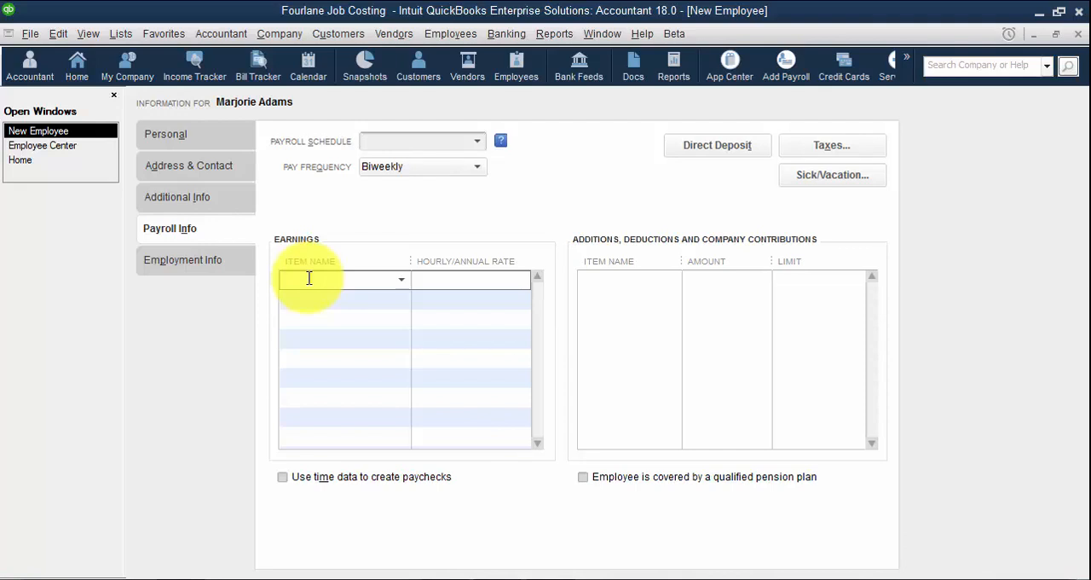
{"action": "type", "text": "Plumbing"}
{"action": "key", "text": "Tab"}
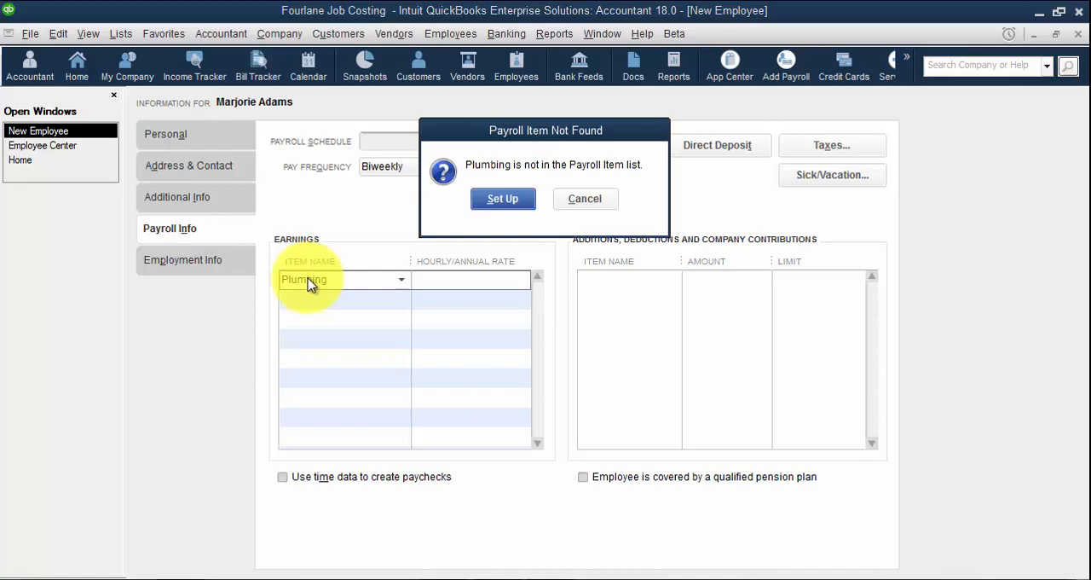
{"action": "key", "text": "Return"}
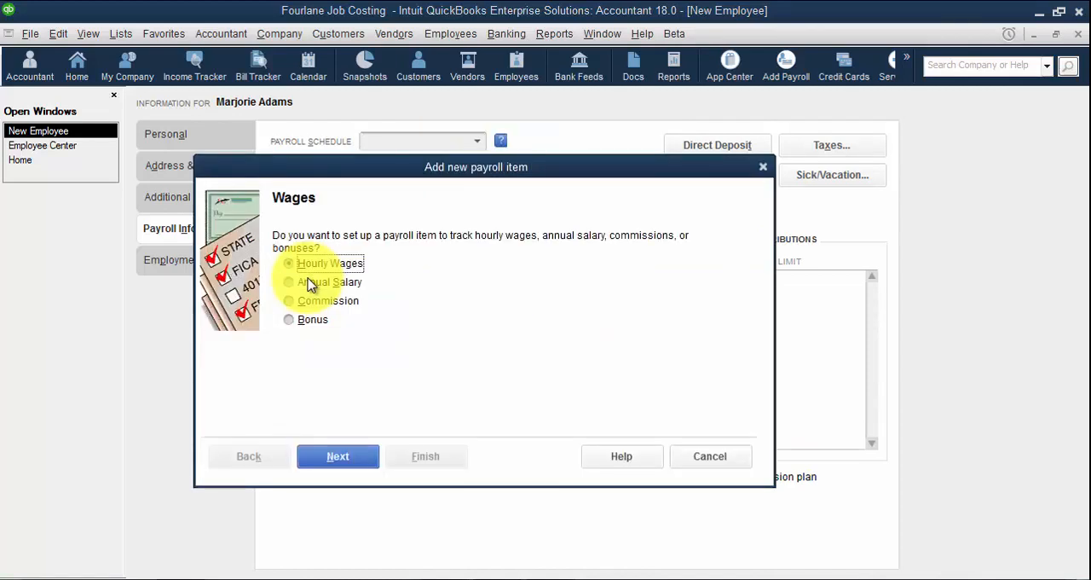
{"action": "left_click", "coordinate": [369, 460]}
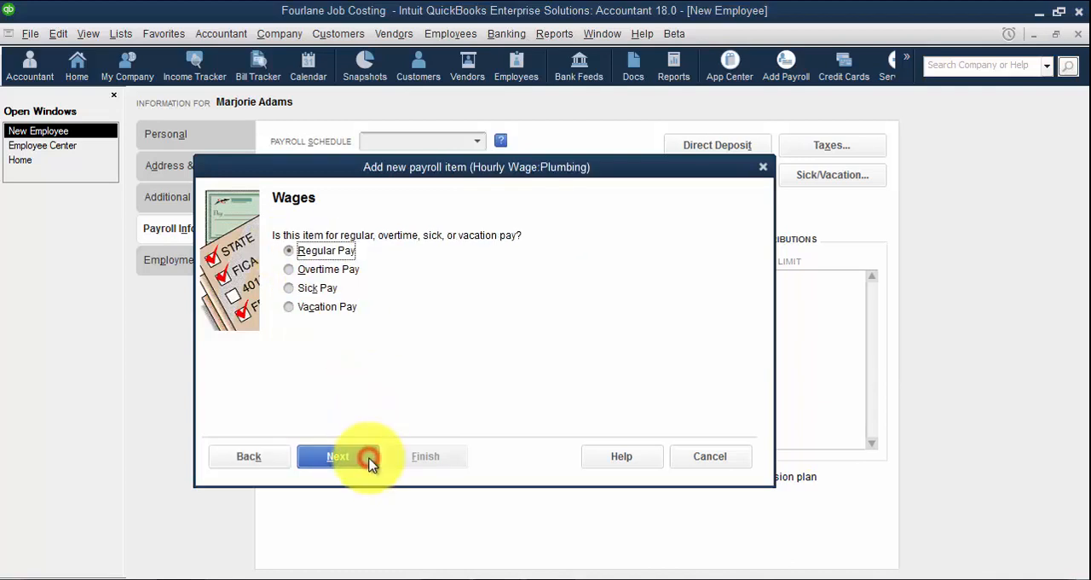
{"action": "left_click", "coordinate": [362, 458]}
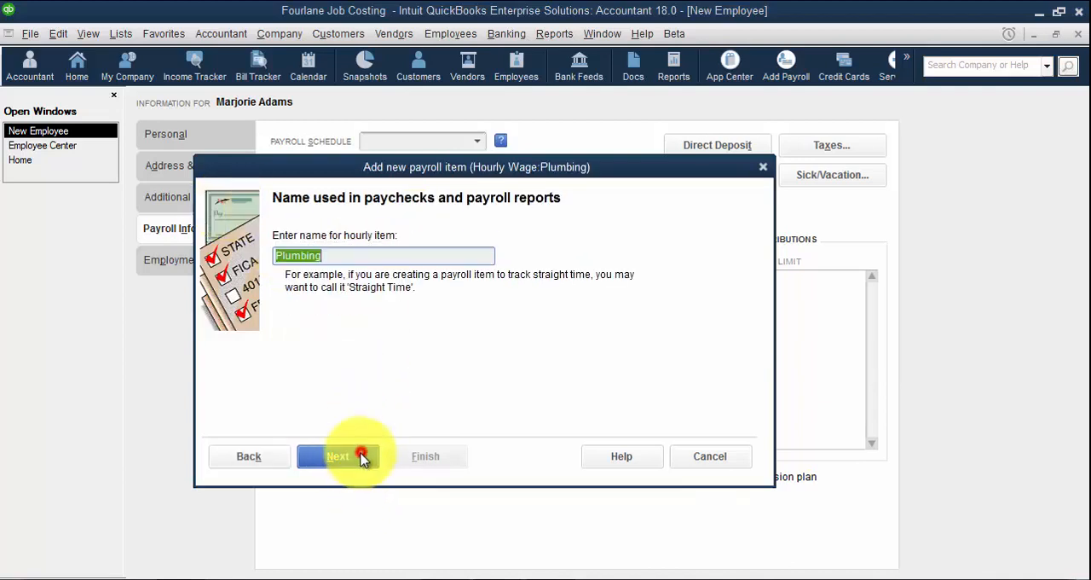
{"action": "left_click", "coordinate": [348, 452]}
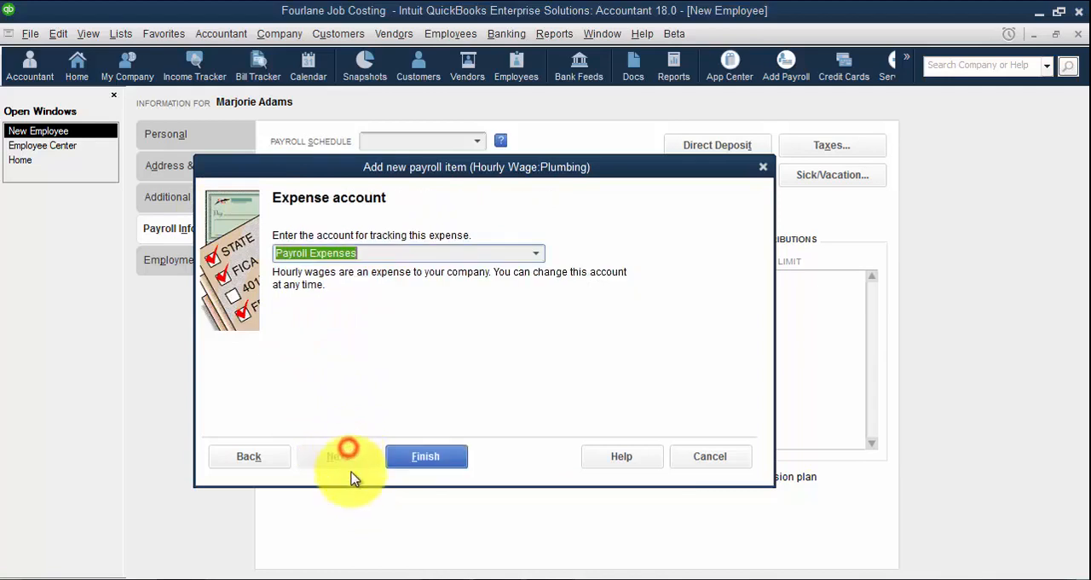
{"action": "left_click", "coordinate": [440, 460]}
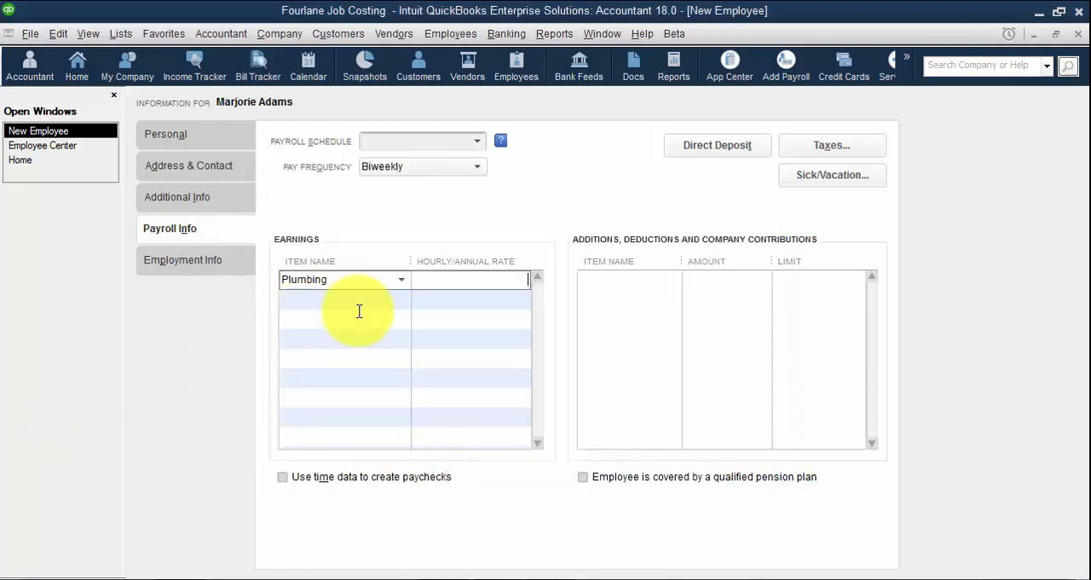
{"action": "left_click", "coordinate": [499, 283]}
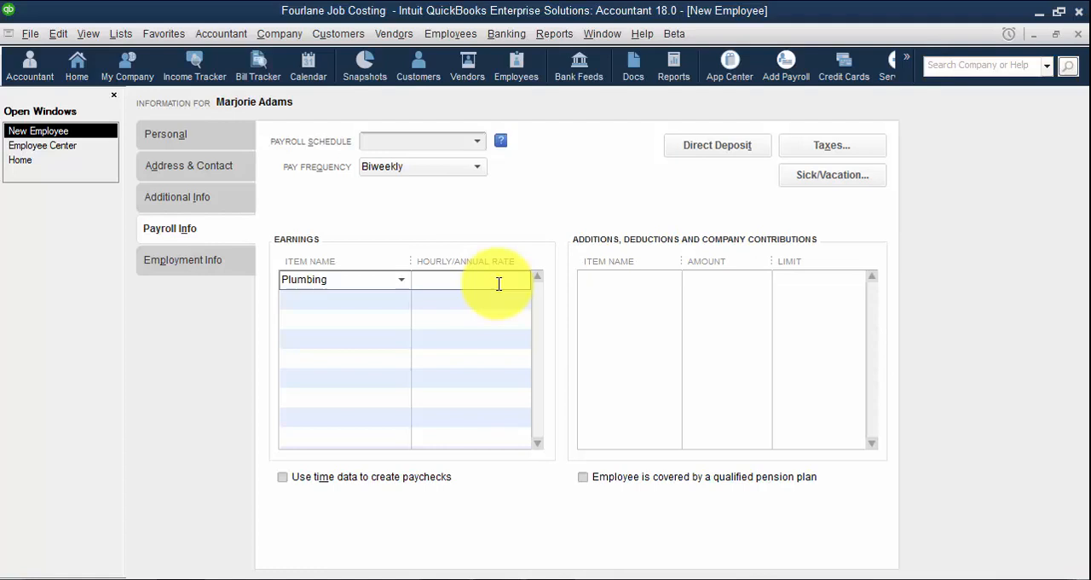
{"action": "left_click", "coordinate": [499, 283]}
{"action": "type", "text": "25"}
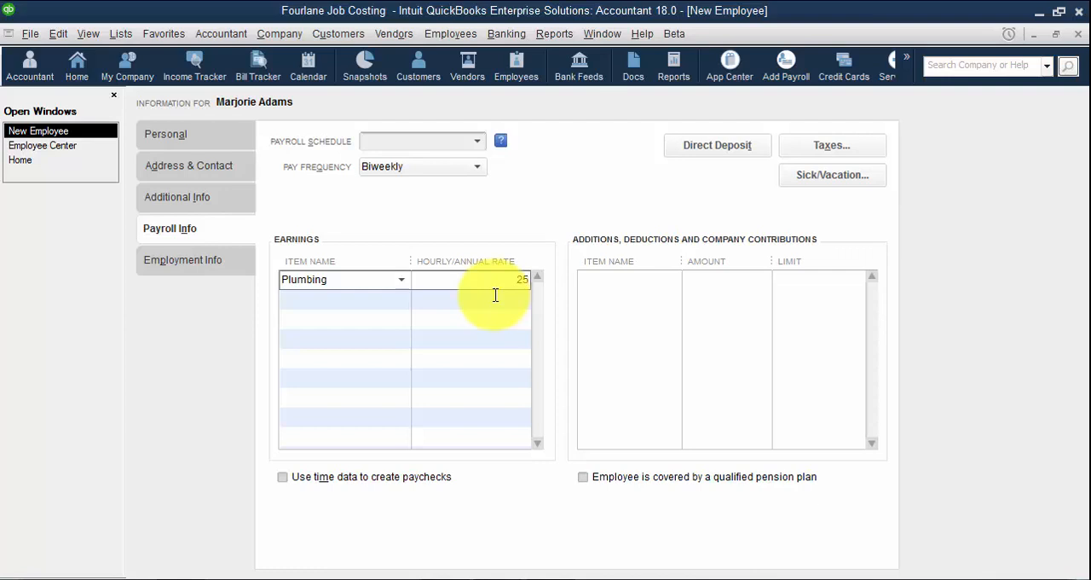
Set up an Electrical hourly wage item for regular pay under Payroll Expenses as the second earnings line, at a rate of 50
{"action": "left_click", "coordinate": [372, 300]}
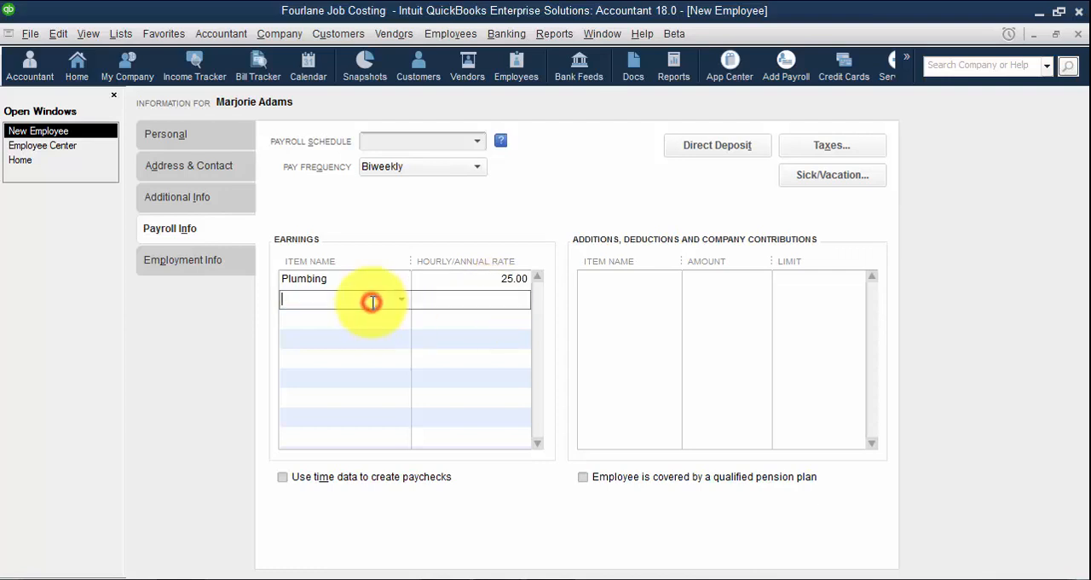
{"action": "type", "text": "Electrical"}
{"action": "key", "text": "Tab"}
{"action": "key", "text": "Return"}
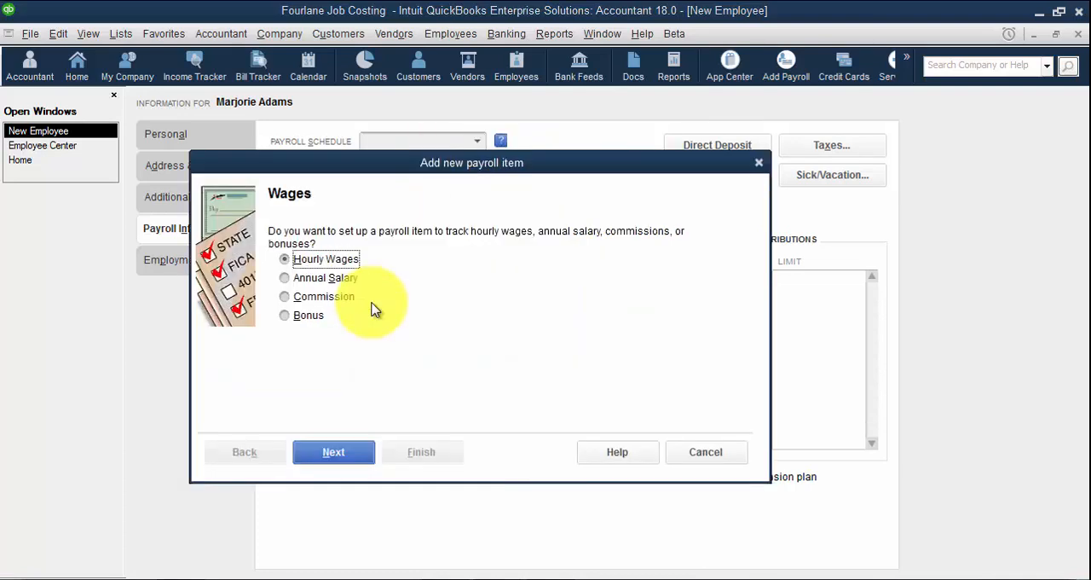
{"action": "left_click", "coordinate": [342, 462]}
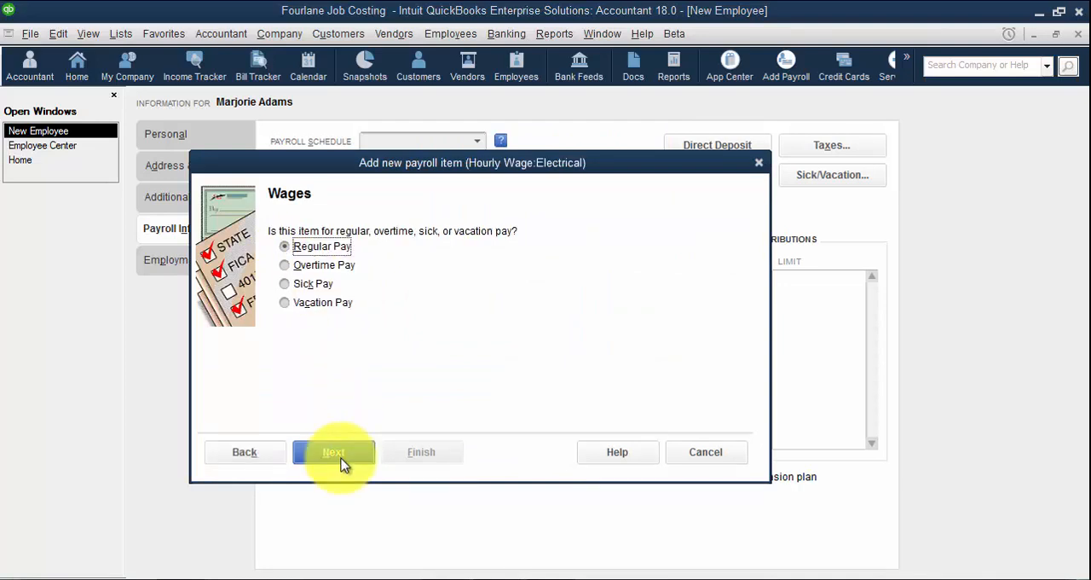
{"action": "left_click", "coordinate": [342, 462]}
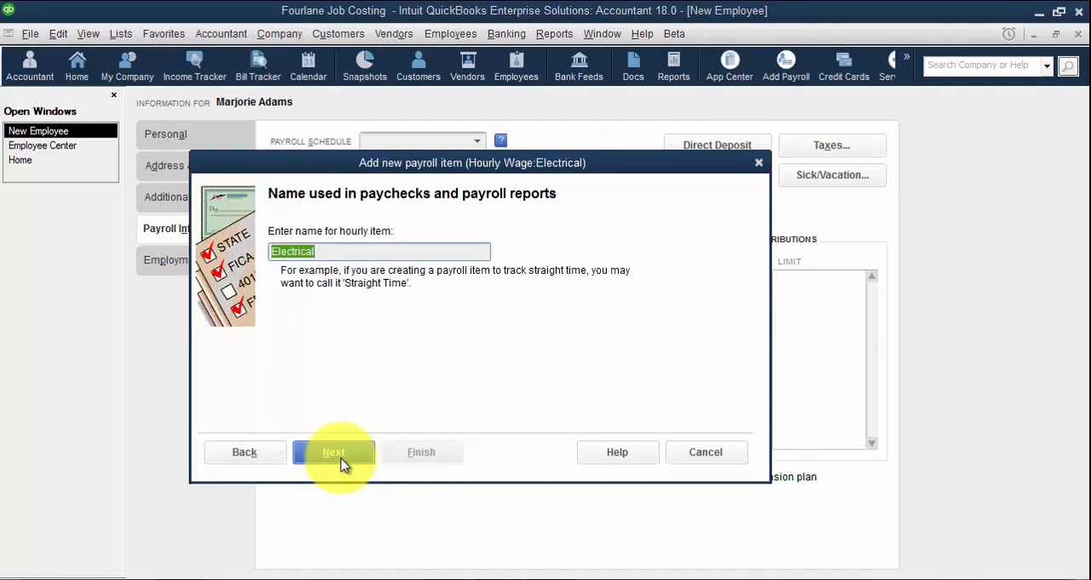
{"action": "type", "text": "E"}
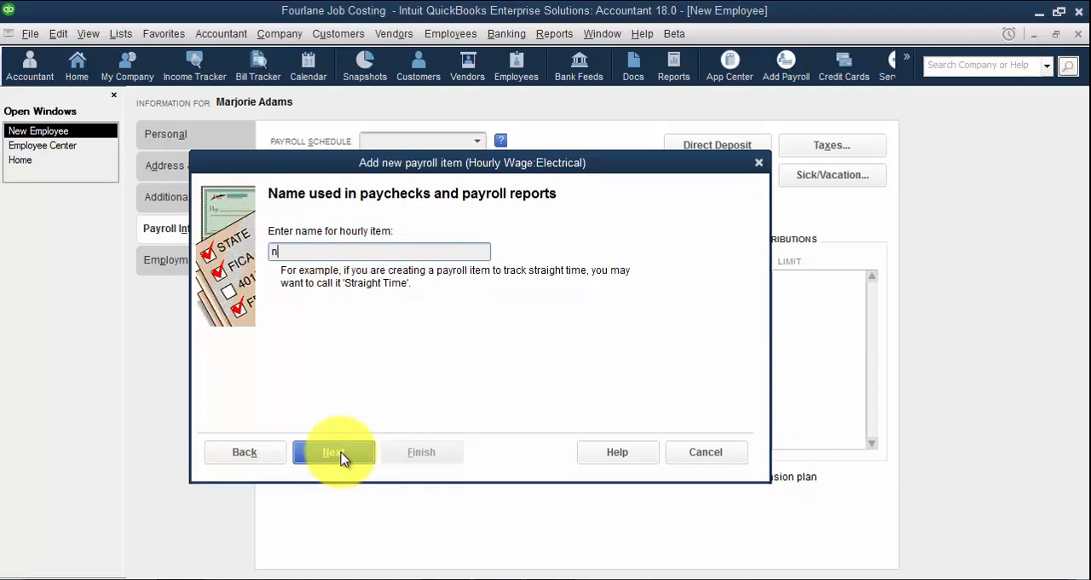
{"action": "type", "text": "lectrical"}
{"action": "left_click", "coordinate": [342, 457]}
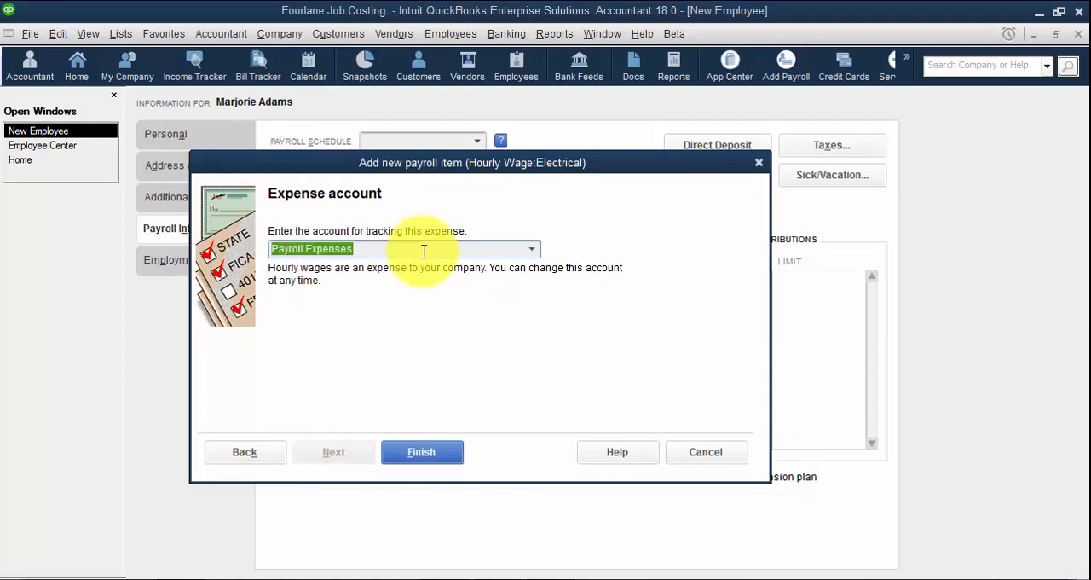
{"action": "left_click", "coordinate": [441, 458]}
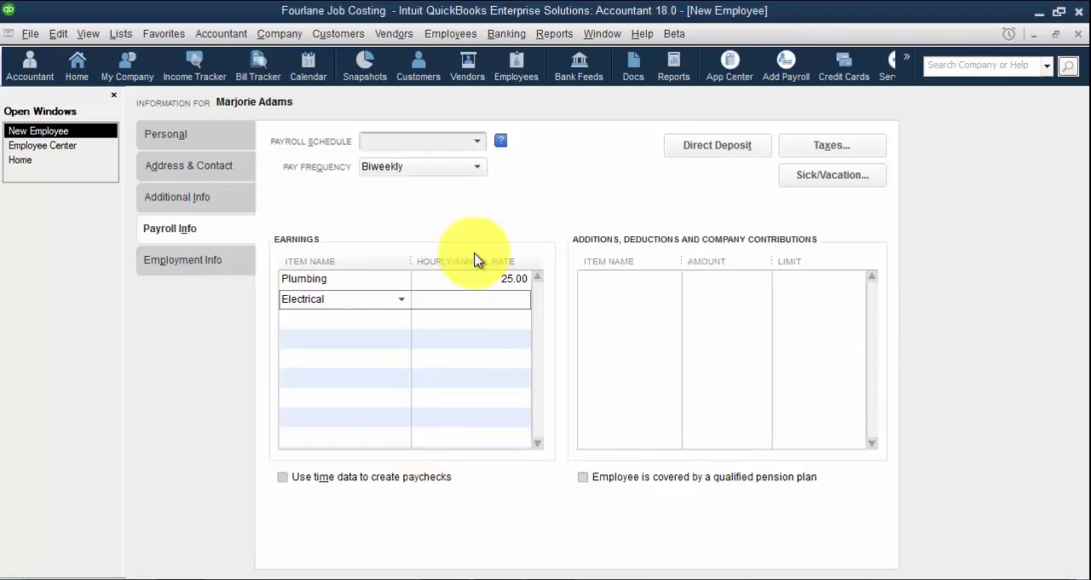
{"action": "type", "text": "50"}
{"action": "key", "text": "Tab"}
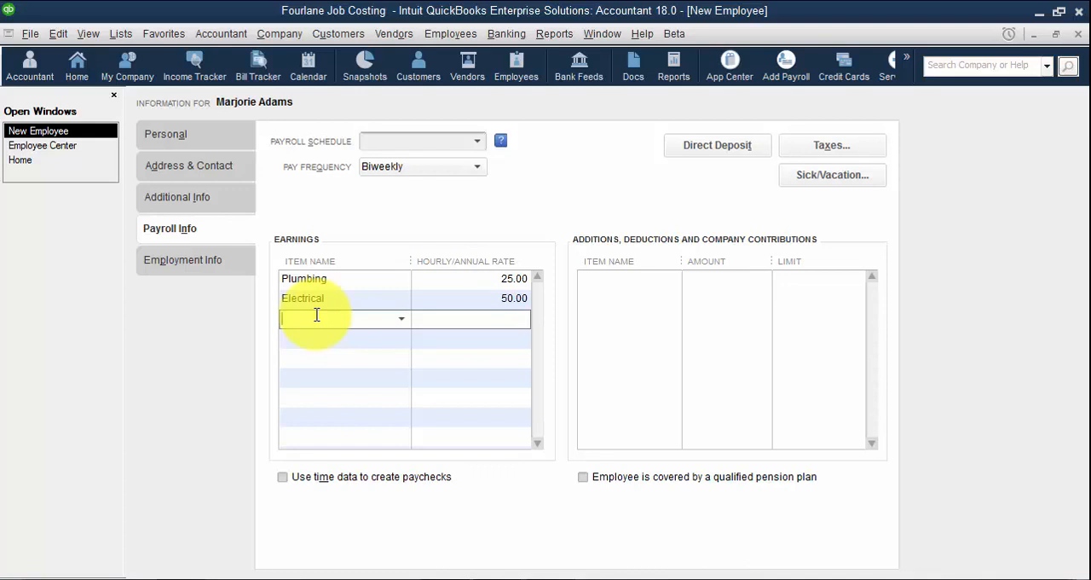
Set up a Management hourly wage item for regular pay as the third earnings line, at a rate of 75
{"action": "type", "text": "Management"}
{"action": "key", "text": "Tab"}
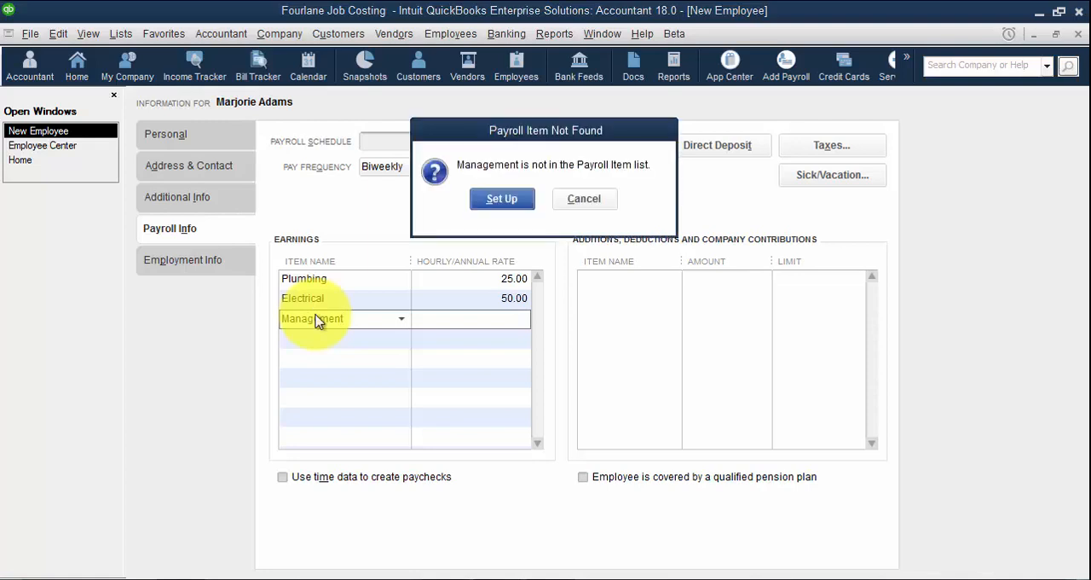
{"action": "key", "text": "Return"}
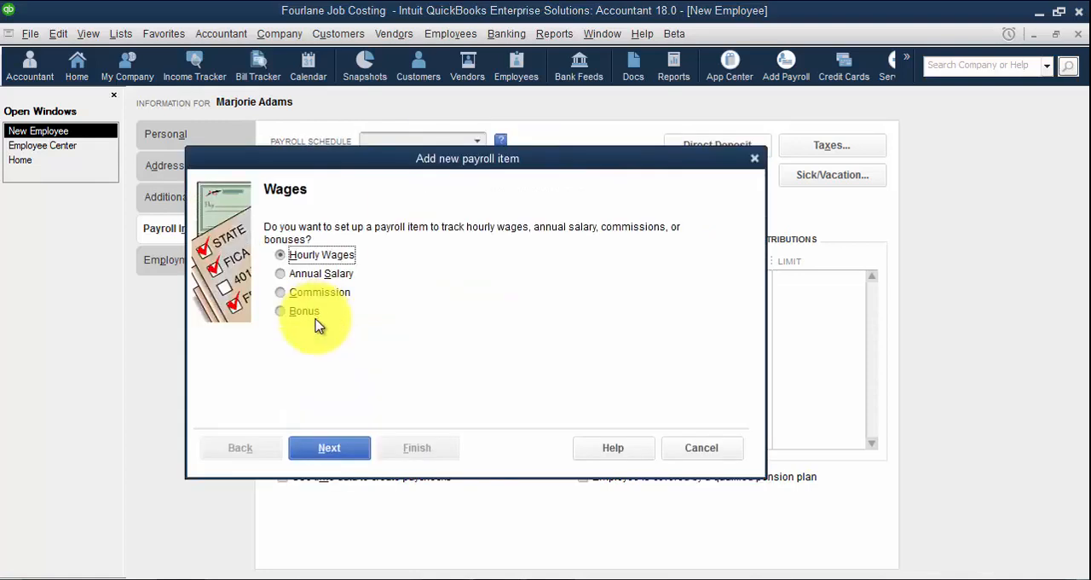
{"action": "left_click", "coordinate": [351, 450]}
{"action": "left_click", "coordinate": [353, 452]}
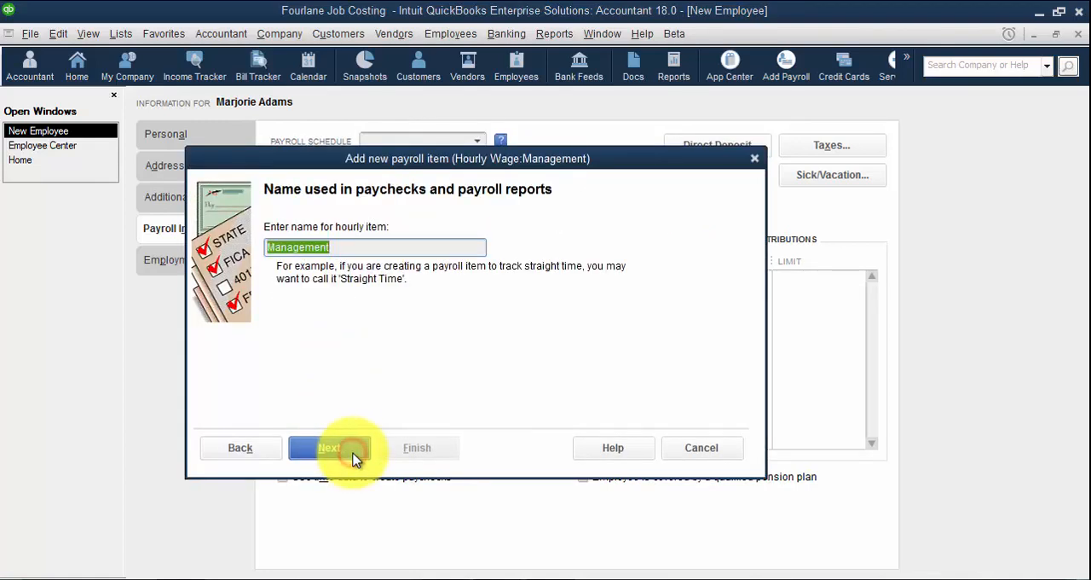
{"action": "left_click", "coordinate": [353, 454]}
{"action": "left_click", "coordinate": [418, 449]}
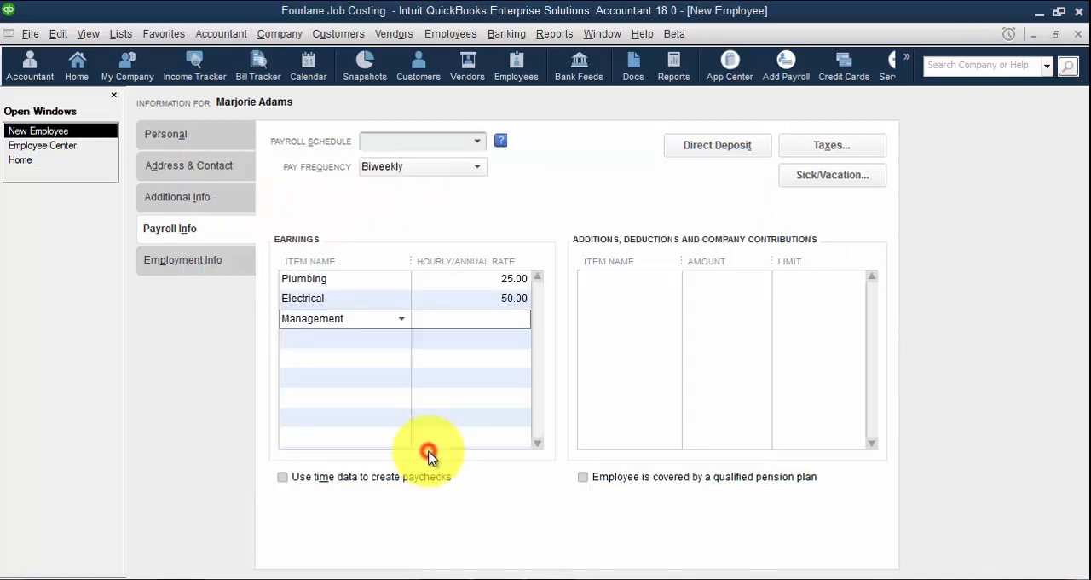
{"action": "left_click", "coordinate": [496, 319]}
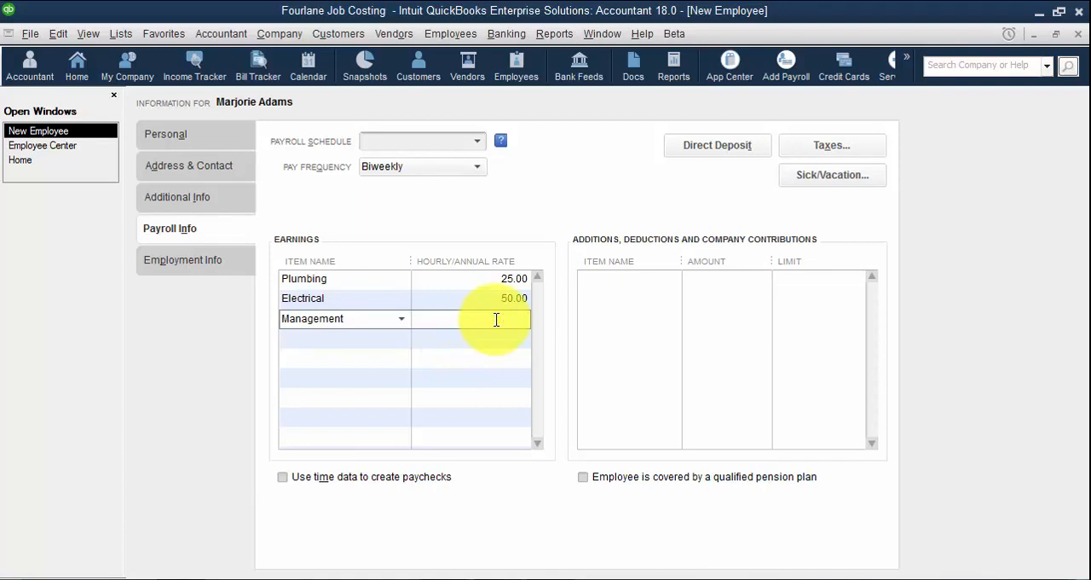
{"action": "type", "text": "75"}
{"action": "key", "text": "Tab"}
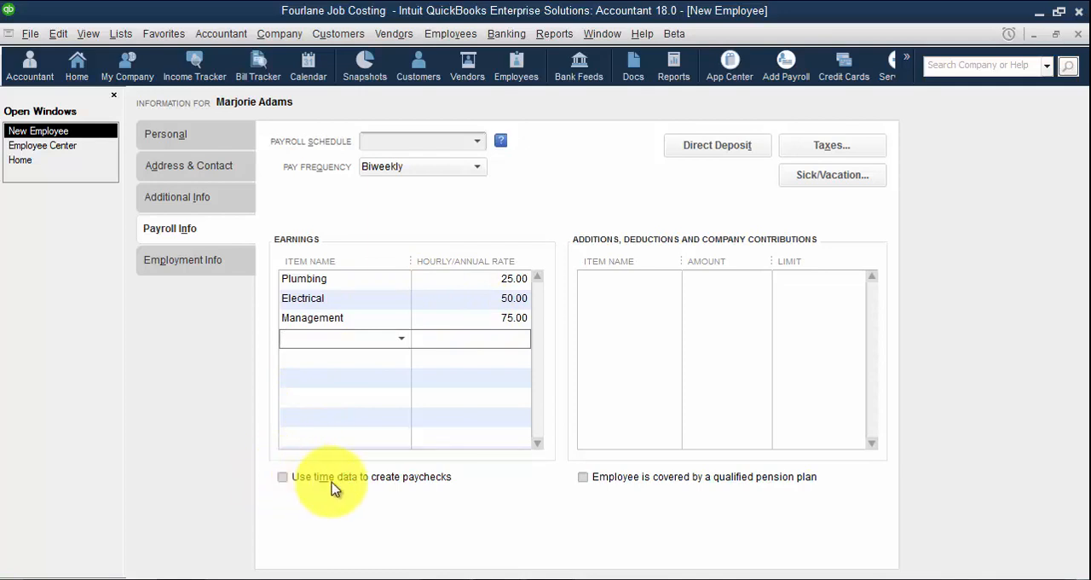
Enable using time data to create paychecks and save the employee, leaving the tax and sick/vacation setup as is
{"action": "left_click", "coordinate": [283, 478]}
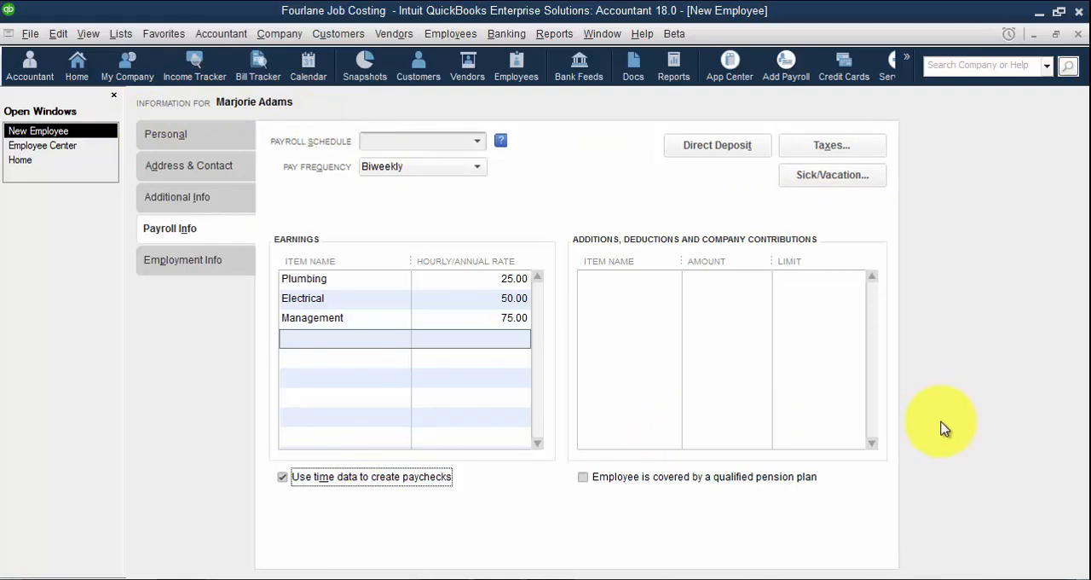
{"action": "key", "text": "Return"}
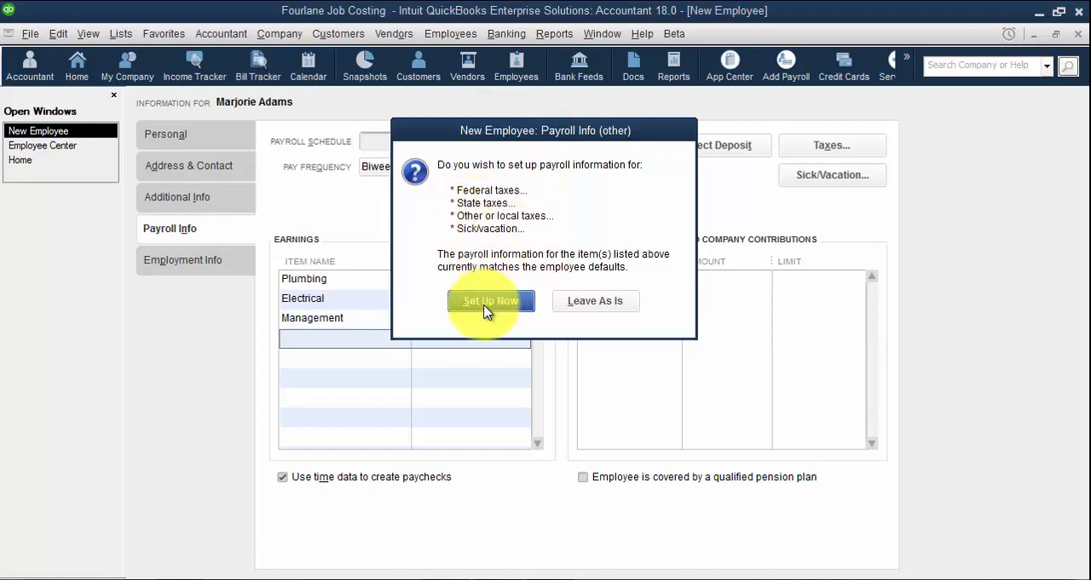
{"action": "left_click", "coordinate": [576, 306]}
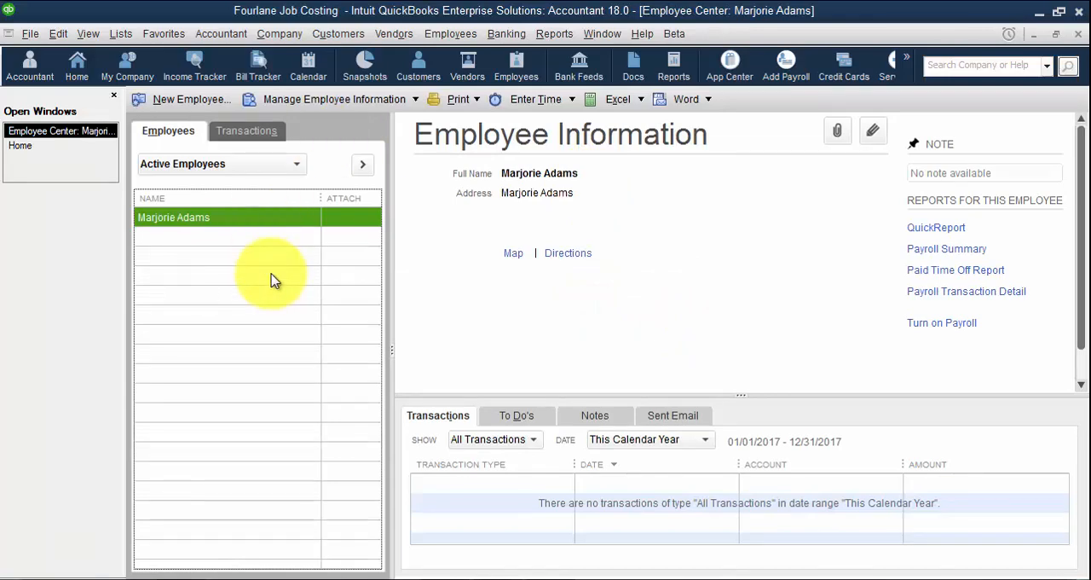
Start a second employee record, enter the employee's legal first and last name, and open the payroll information
{"action": "key", "text": "ctrl+n"}
{"action": "key", "text": "Tab"}
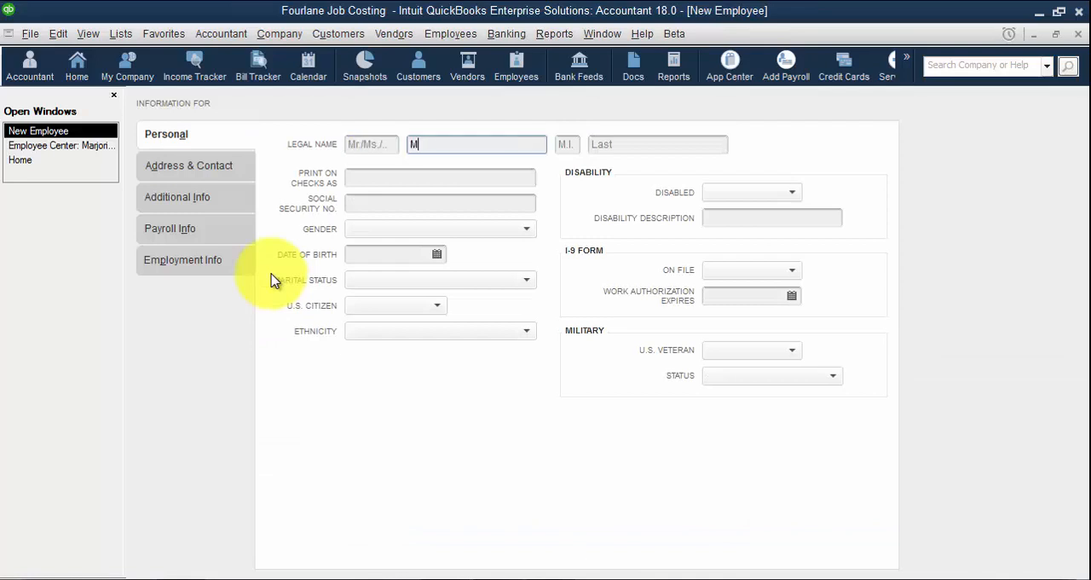
{"action": "key", "text": "Tab"}
{"action": "key", "text": "Tab"}
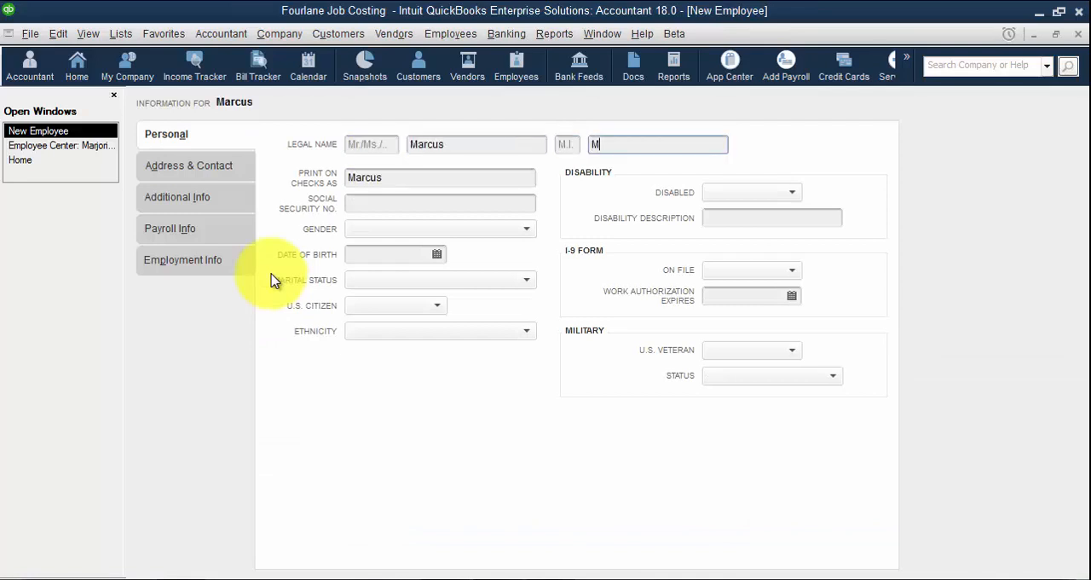
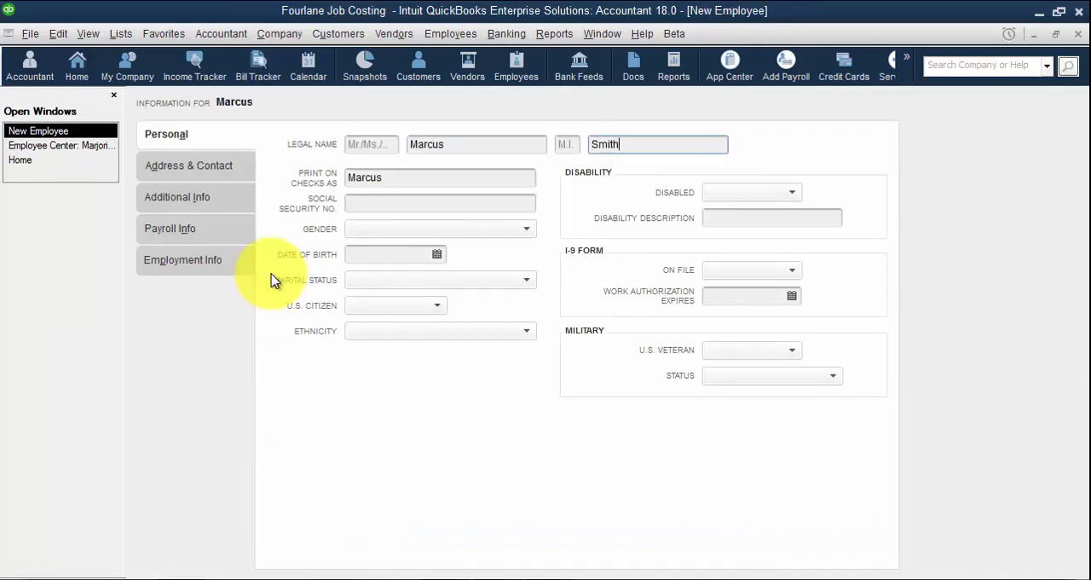
{"action": "left_click", "coordinate": [169, 228]}
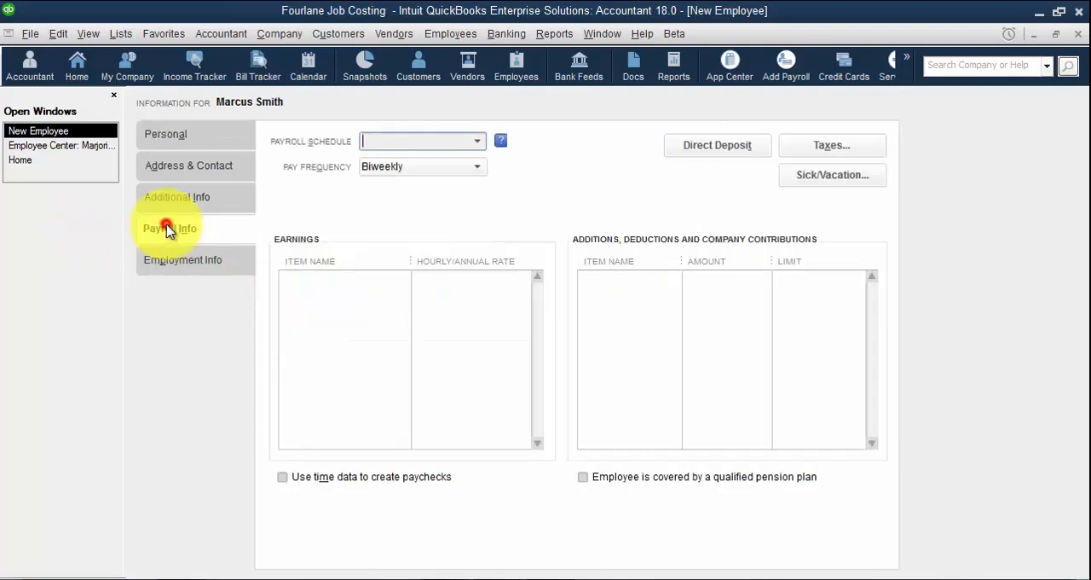
Add Electrical at a rate of 85 and Plumbing at a rate of 65 as the employee's earnings items
{"action": "left_click", "coordinate": [361, 281]}
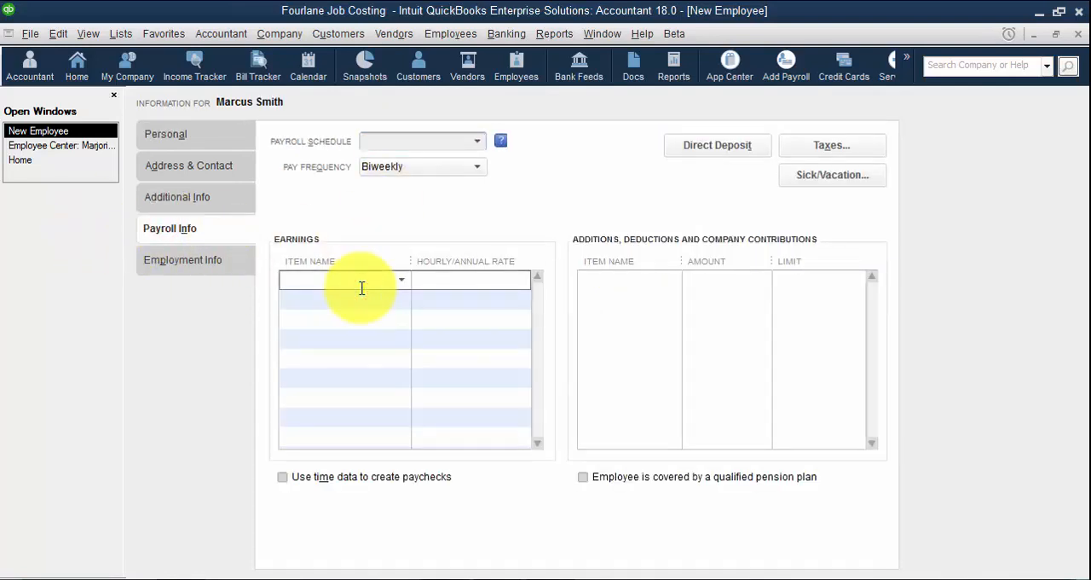
{"action": "type", "text": "Electrical"}
{"action": "key", "text": "Tab"}
{"action": "type", "text": "85"}
{"action": "key", "text": "Tab"}
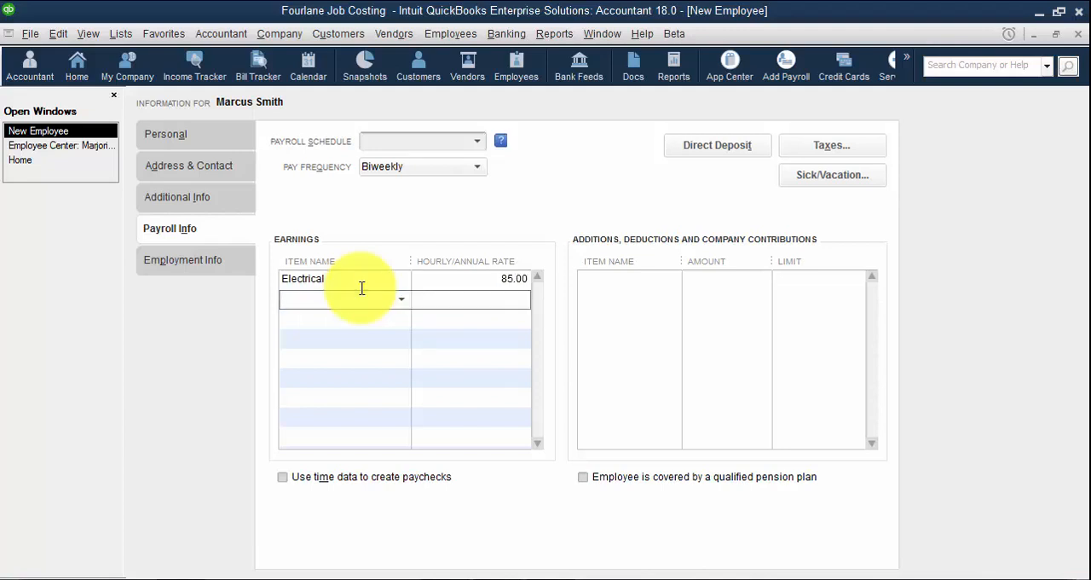
{"action": "type", "text": "Plumbing"}
{"action": "key", "text": "Tab"}
{"action": "type", "text": "65"}
{"action": "key", "text": "Tab"}
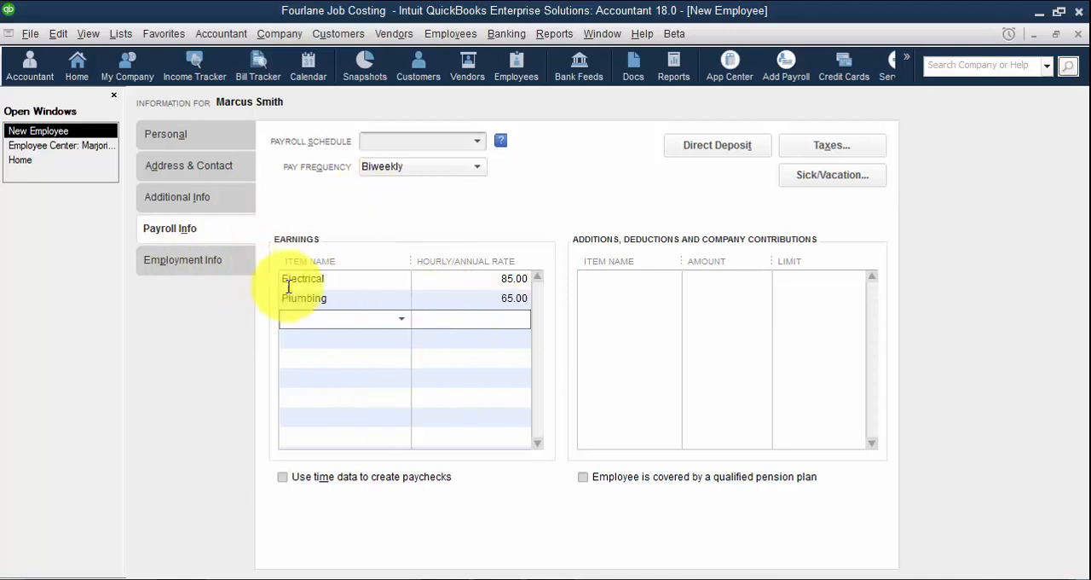
Enable using time data to create paychecks and save the second employee, leaving the tax and sick/vacation setup as is
{"action": "left_click", "coordinate": [329, 478]}
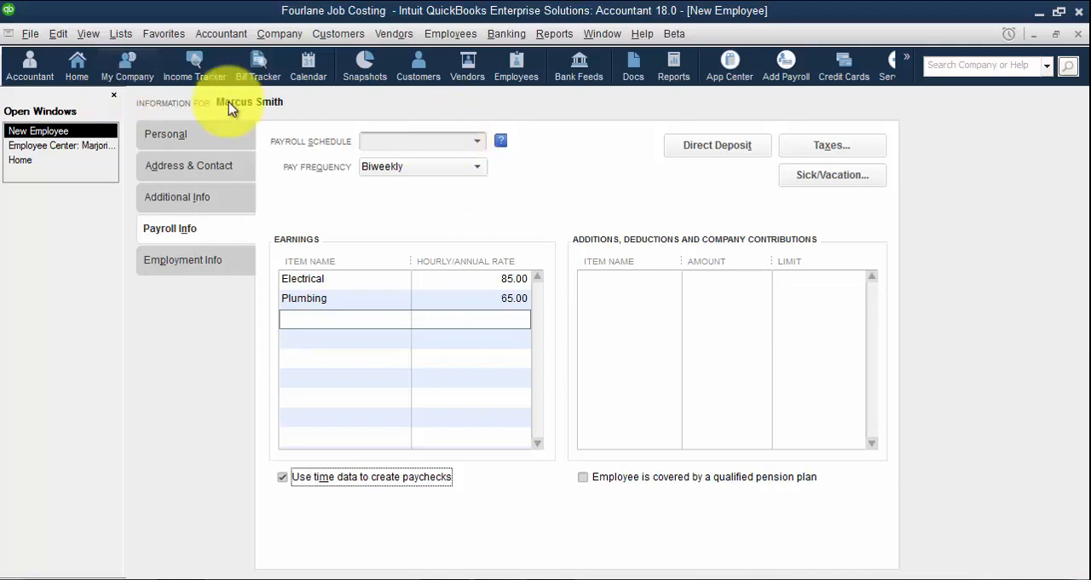
{"action": "left_click", "coordinate": [56, 34]}
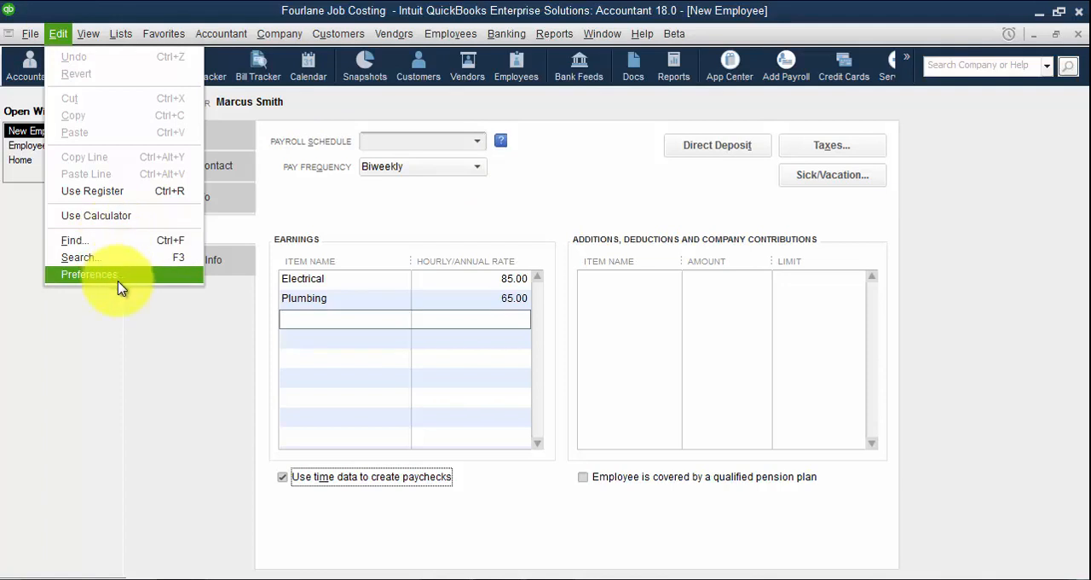
{"action": "left_click", "coordinate": [128, 354]}
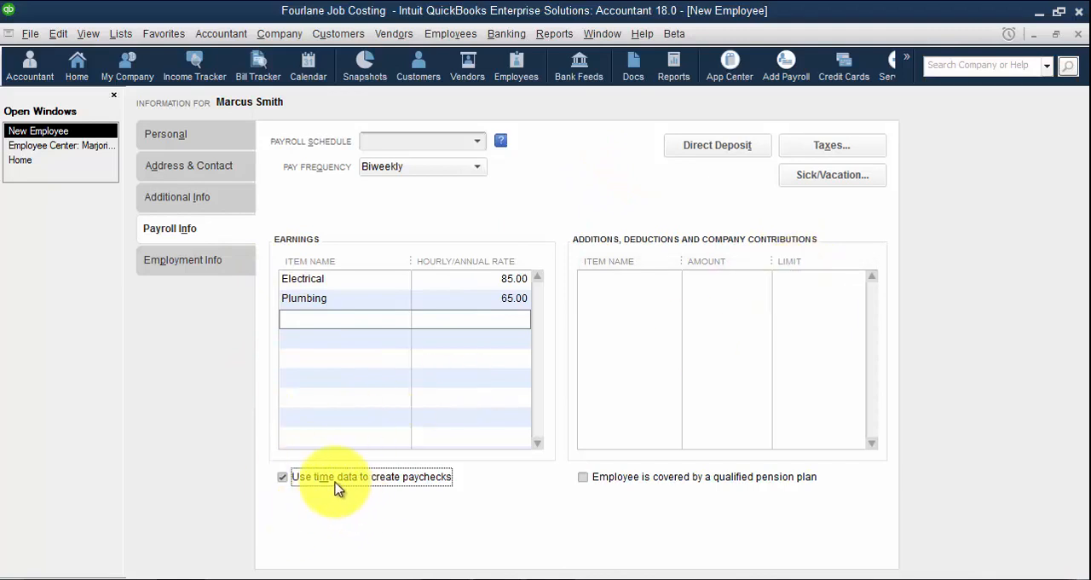
{"action": "key", "text": "Return"}
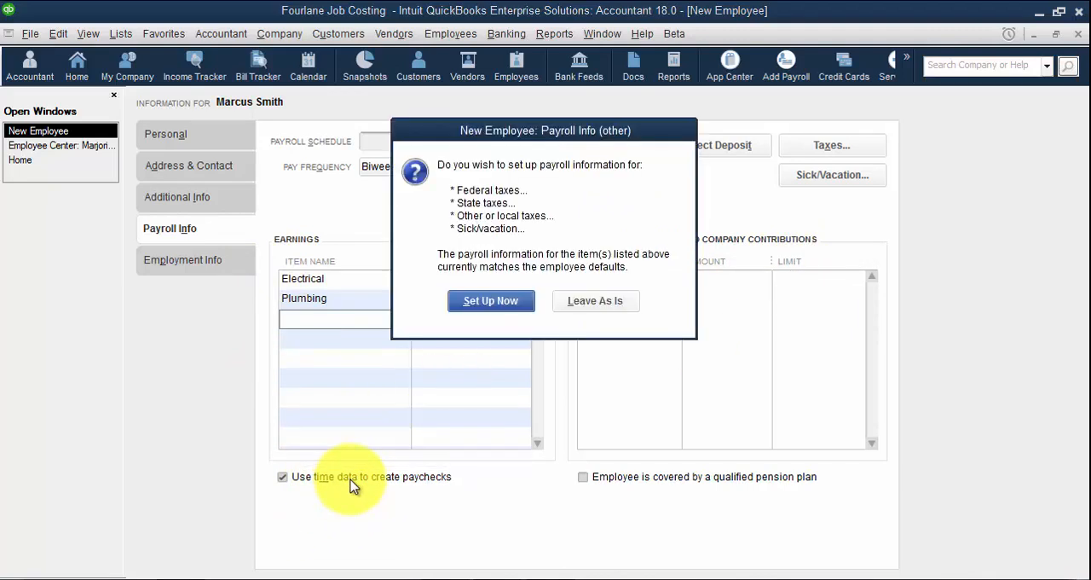
{"action": "left_click", "coordinate": [604, 300]}
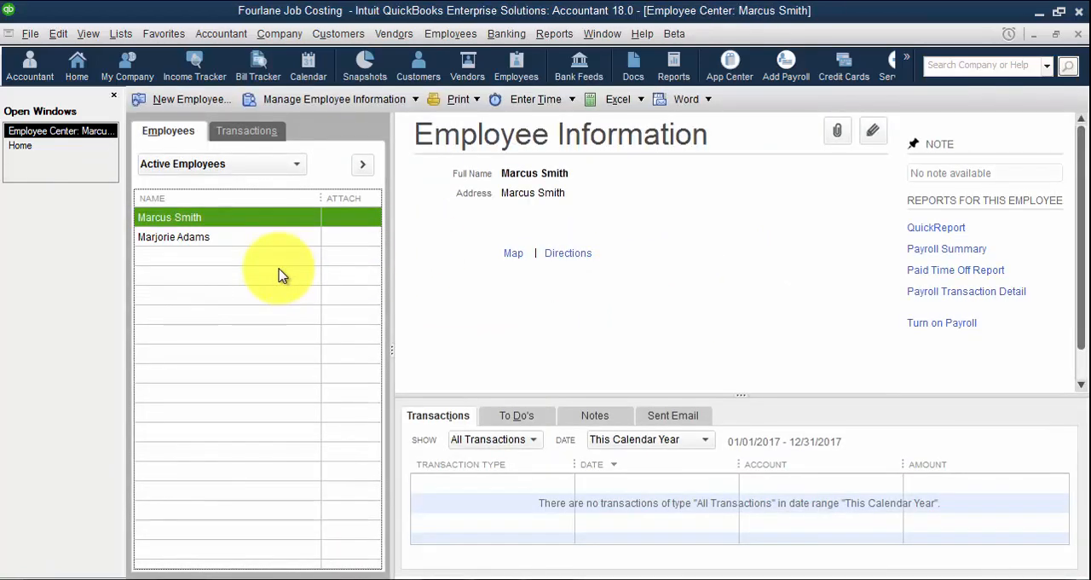
Start a third employee record, enter the employee's legal first and last name, and open the payroll information
{"action": "key", "text": "ctrl+n"}
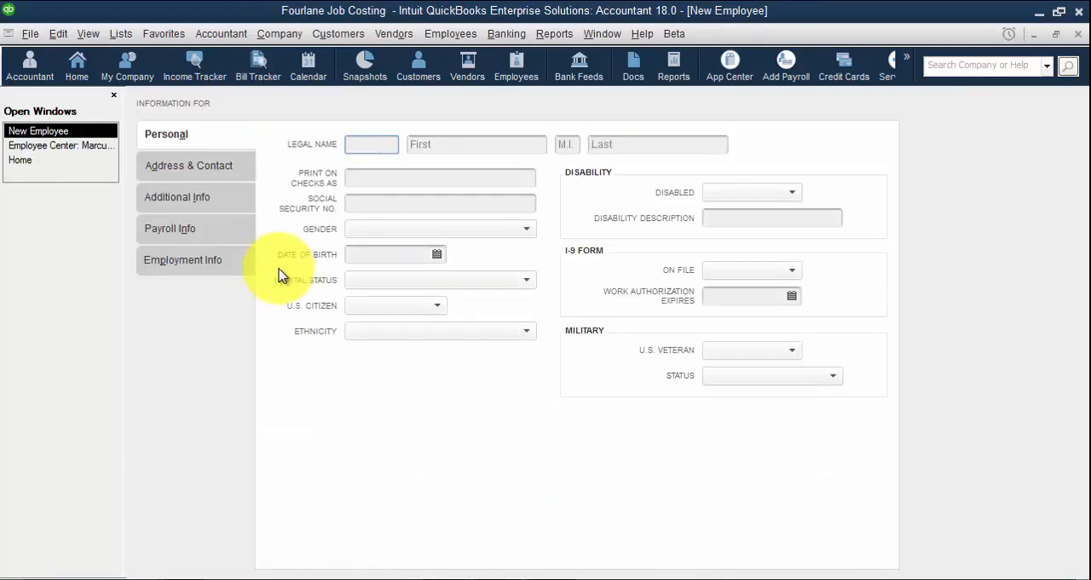
{"action": "key", "text": "Tab"}
{"action": "key", "text": "Tab"}
{"action": "key", "text": "Tab"}
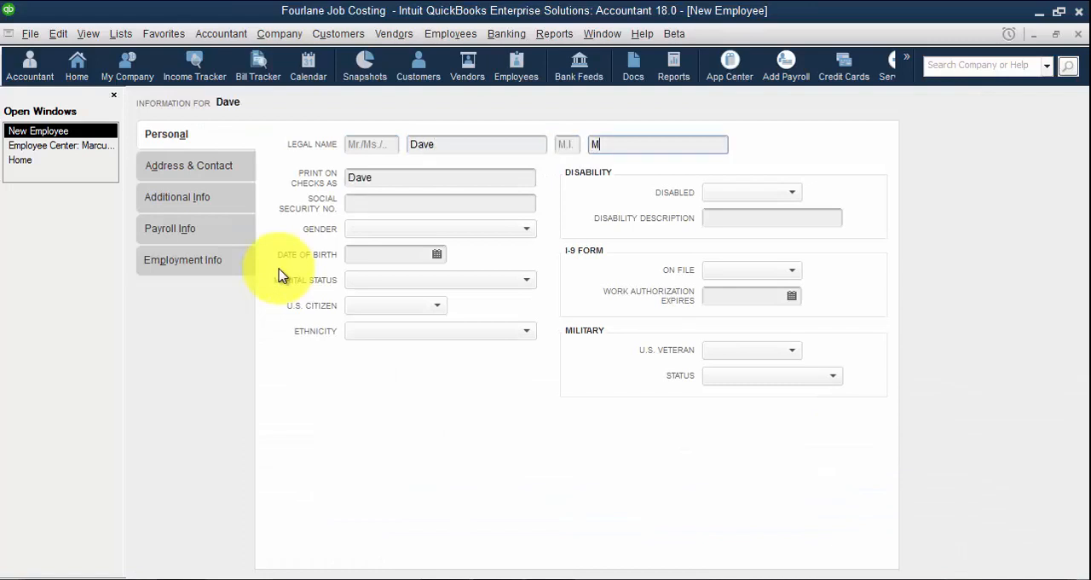
{"action": "key", "text": "Tab"}
{"action": "key", "text": "shift+Tab"}
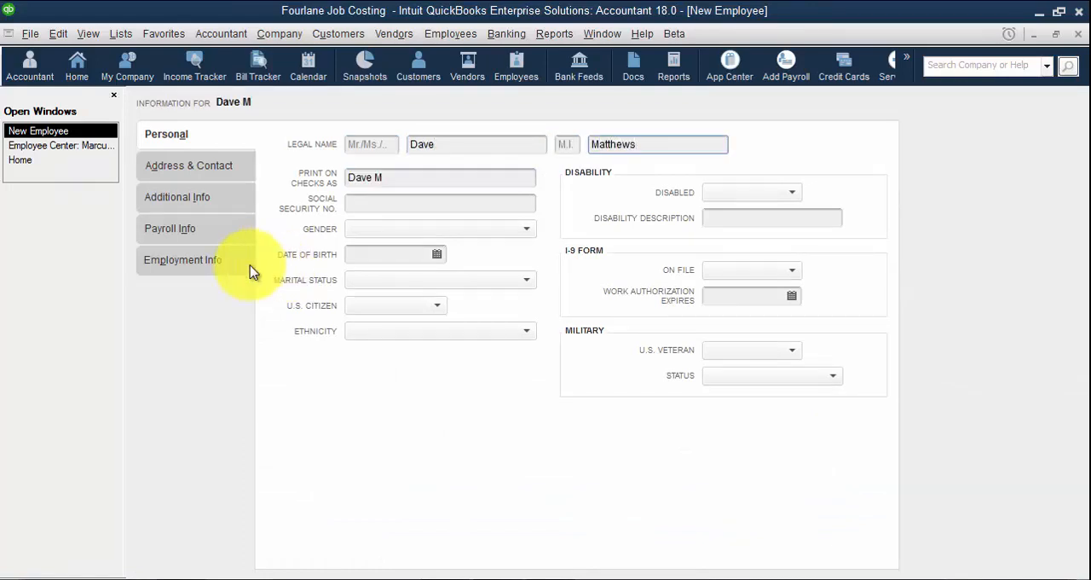
{"action": "left_click", "coordinate": [197, 232]}
Add Management at a rate of 200 and Electrical at a rate of 100 as the third employee's earnings items
{"action": "left_click", "coordinate": [355, 283]}
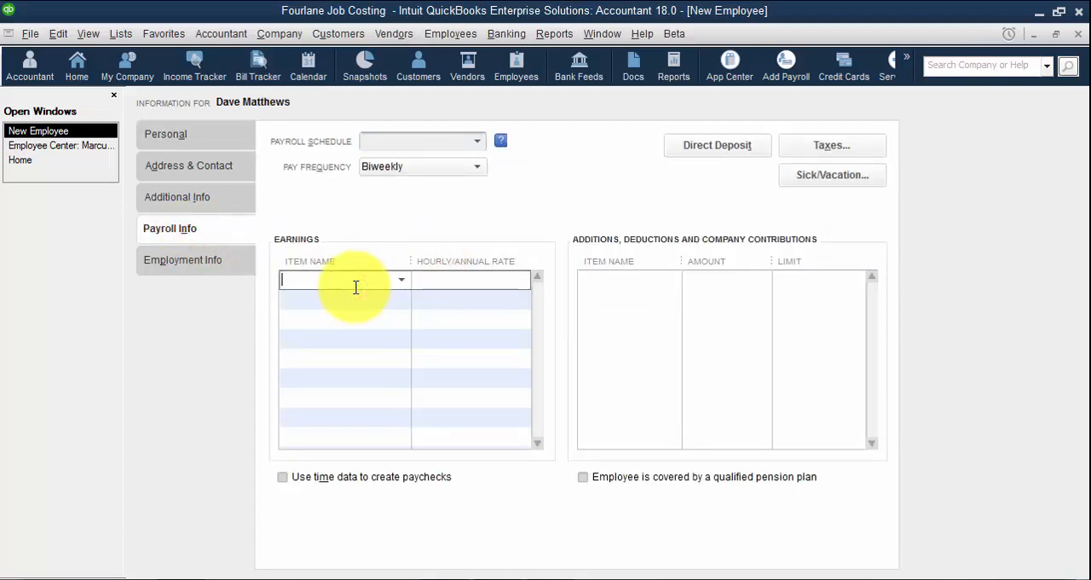
{"action": "type", "text": "Management"}
{"action": "key", "text": "Tab"}
{"action": "type", "text": "200"}
{"action": "key", "text": "Tab"}
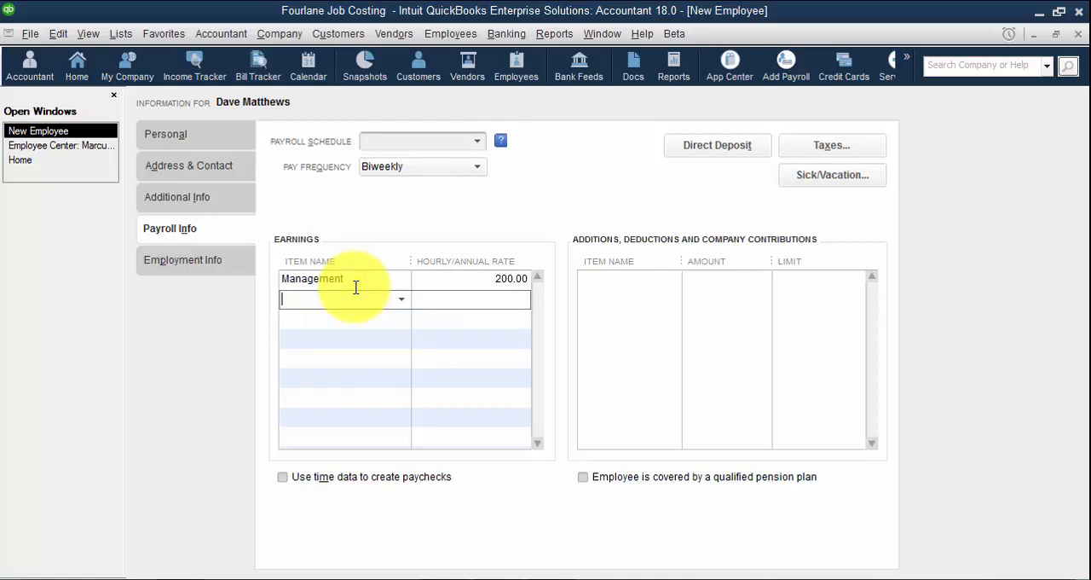
{"action": "type", "text": "Electrical"}
{"action": "key", "text": "Tab"}
{"action": "type", "text": "1000"}
{"action": "key", "text": "BackSpace"}
{"action": "key", "text": "Tab"}
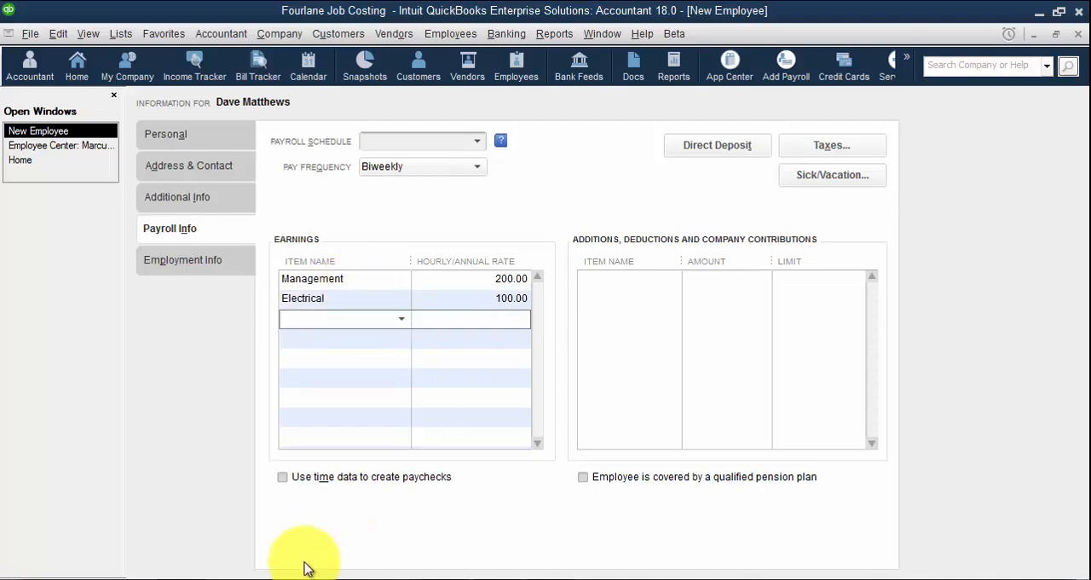
Enable time data for the third employee's paychecks, save with the tax setup left as is, and close the Employee Center
{"action": "left_click", "coordinate": [283, 477]}
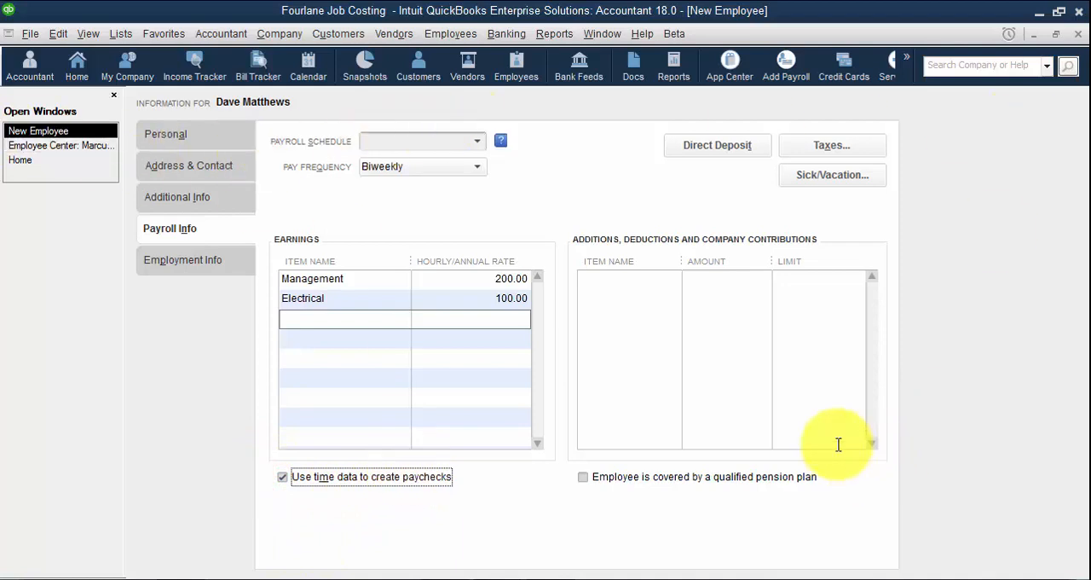
{"action": "key", "text": "Return"}
{"action": "left_click", "coordinate": [605, 236]}
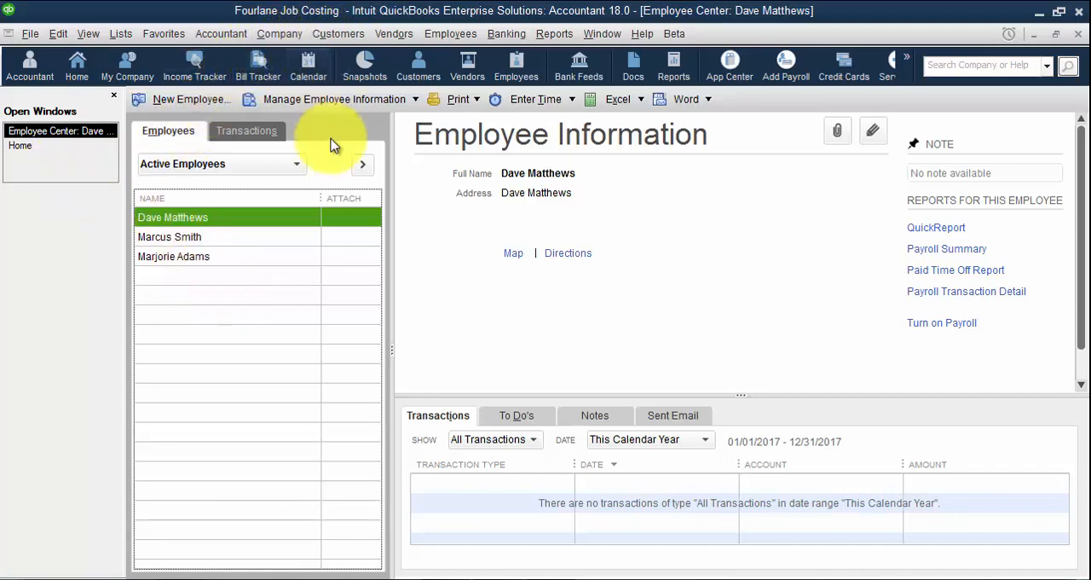
{"action": "key", "text": "Escape"}
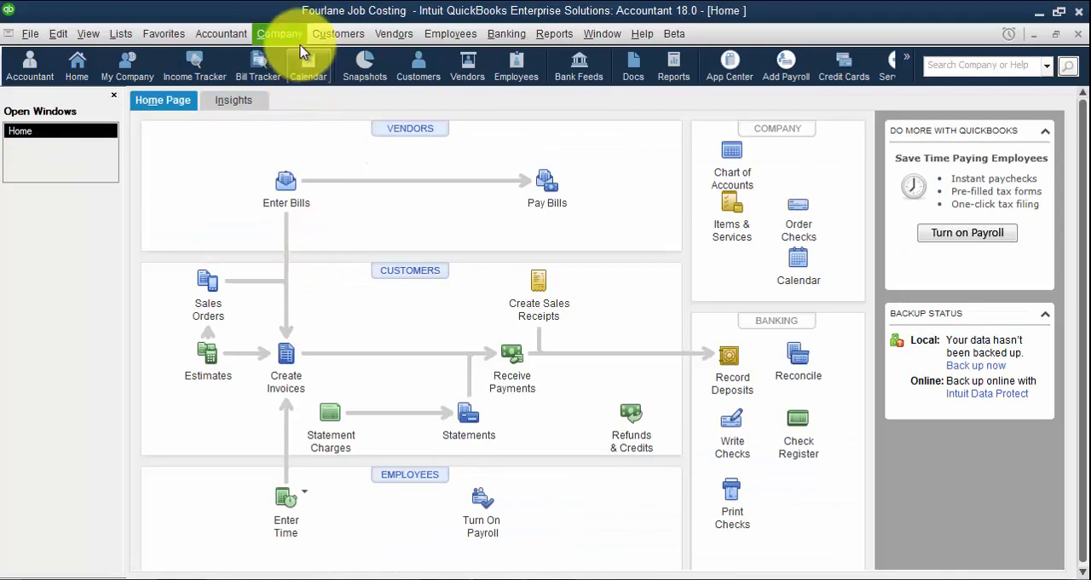
Open a new estimate, hide its customer history pane, and expand the form to full view
{"action": "left_click", "coordinate": [210, 382]}
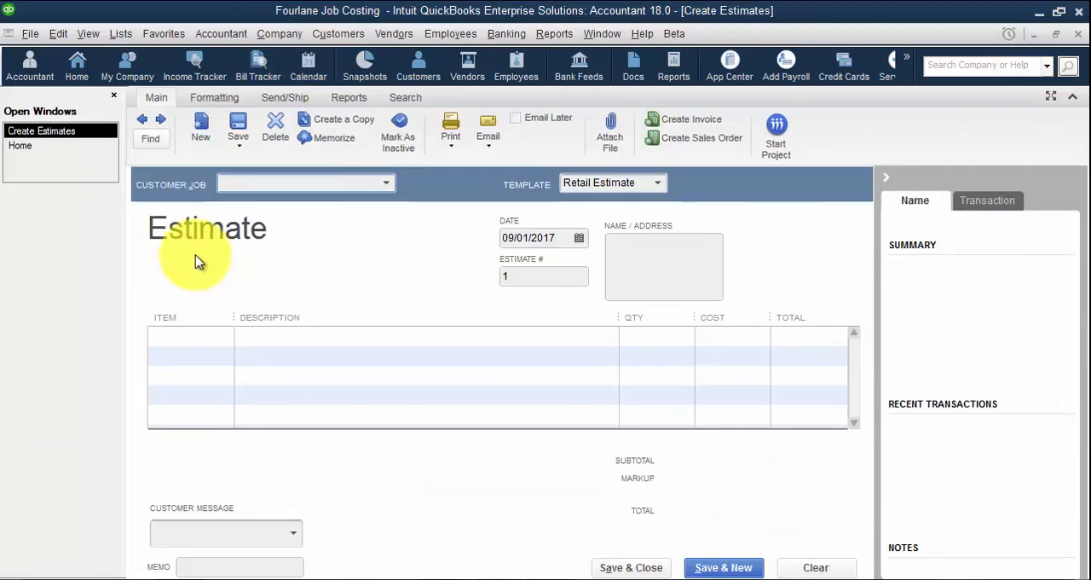
{"action": "left_click", "coordinate": [887, 179]}
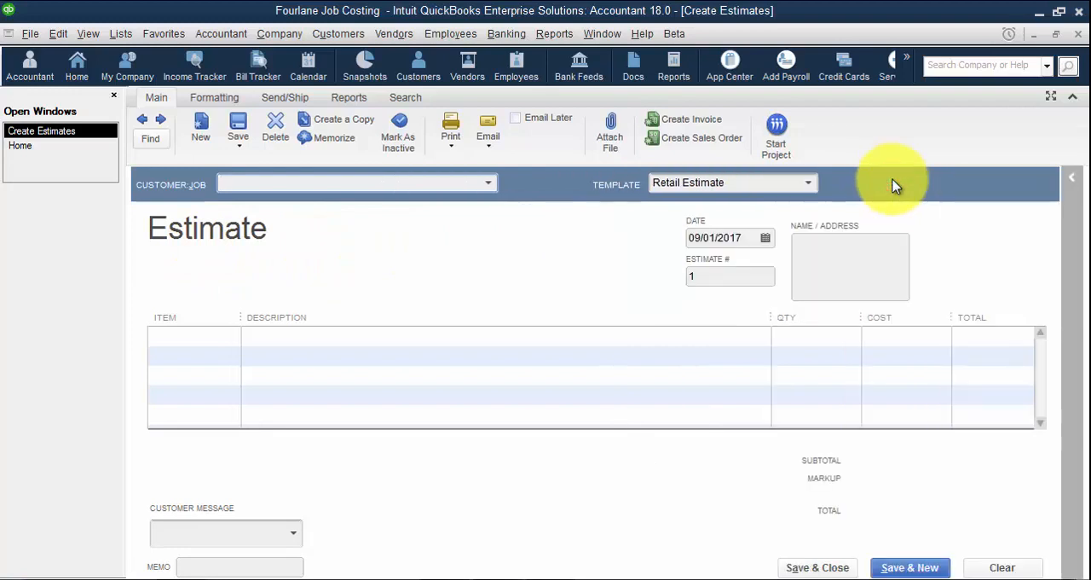
{"action": "left_click", "coordinate": [1051, 95]}
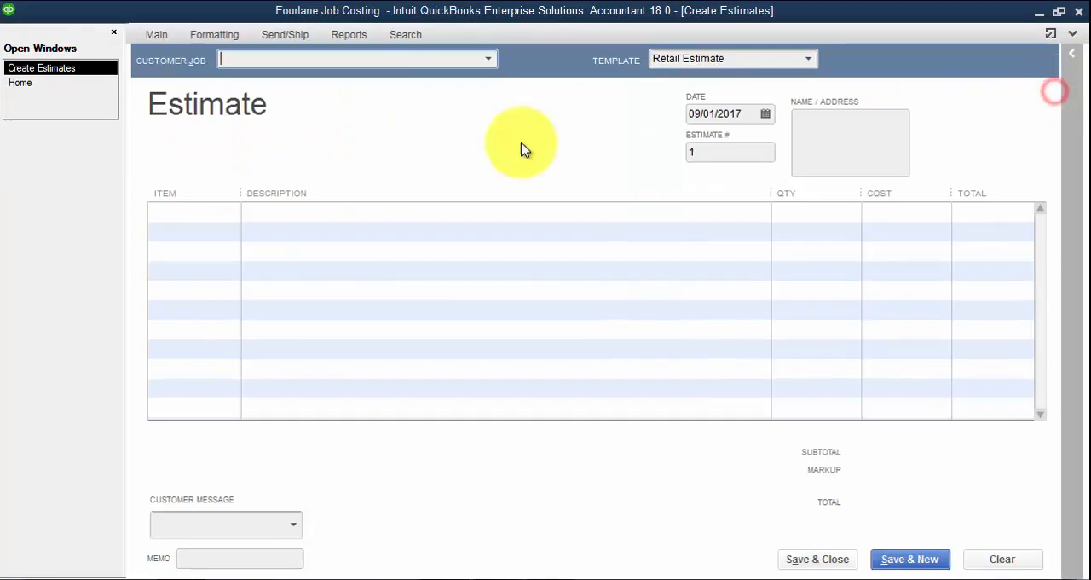
Enter Fourlane as the estimate's customer and quick-add it to the Customer:Job list
{"action": "left_click", "coordinate": [296, 53]}
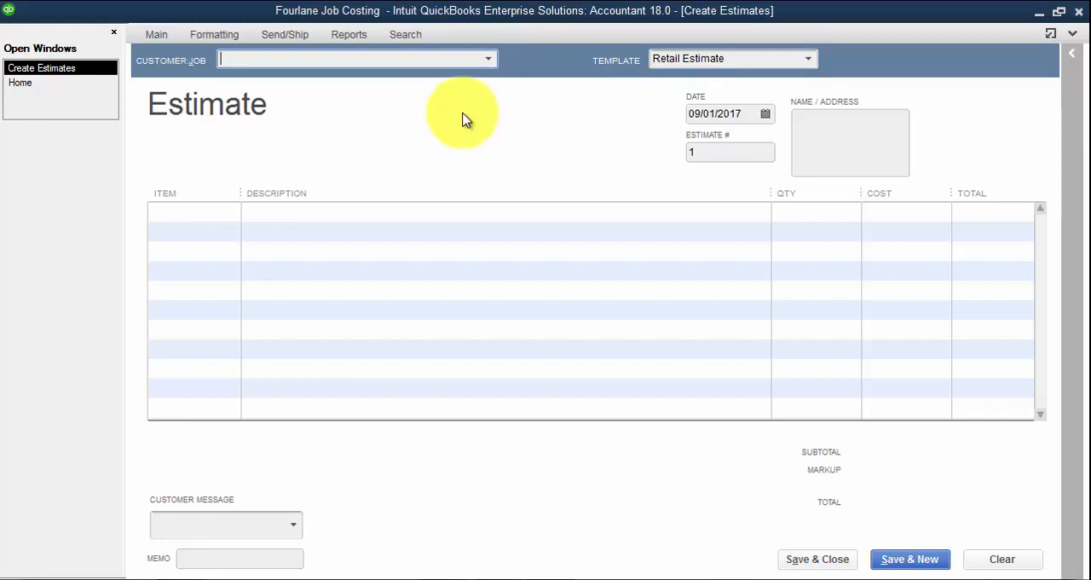
{"action": "type", "text": "Four"}
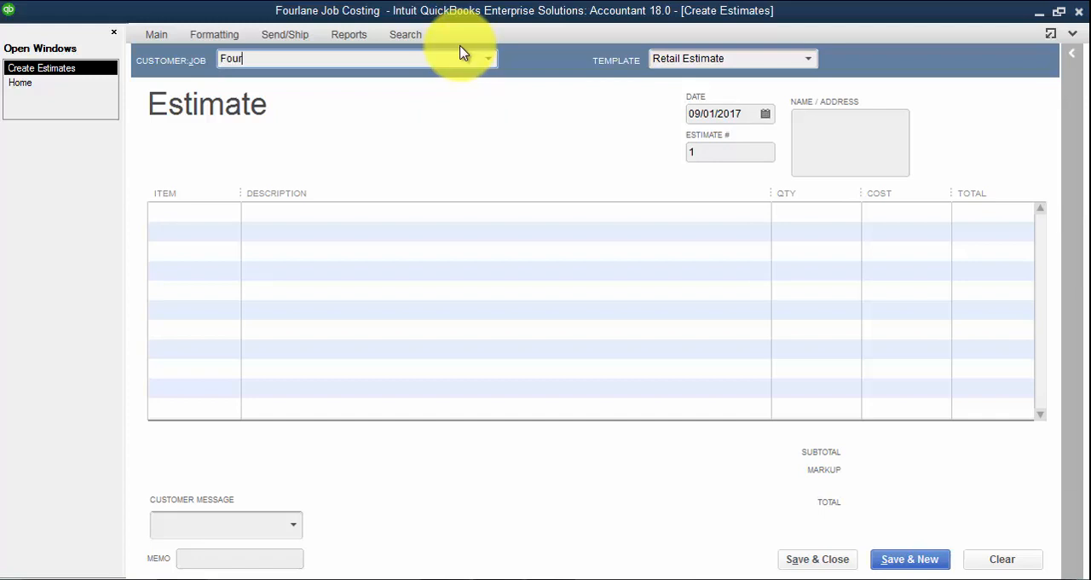
{"action": "type", "text": "lane"}
{"action": "key", "text": "Tab"}
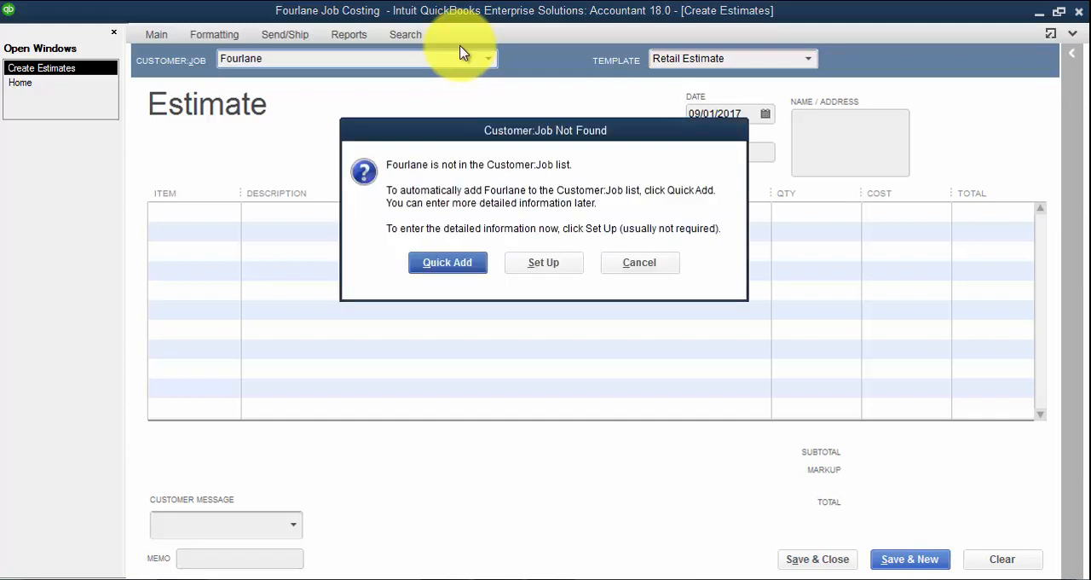
{"action": "key", "text": "Return"}
Extend the customer entry to Fourlane:Office Building and quick-add Office Building as a job
{"action": "left_click", "coordinate": [428, 64]}
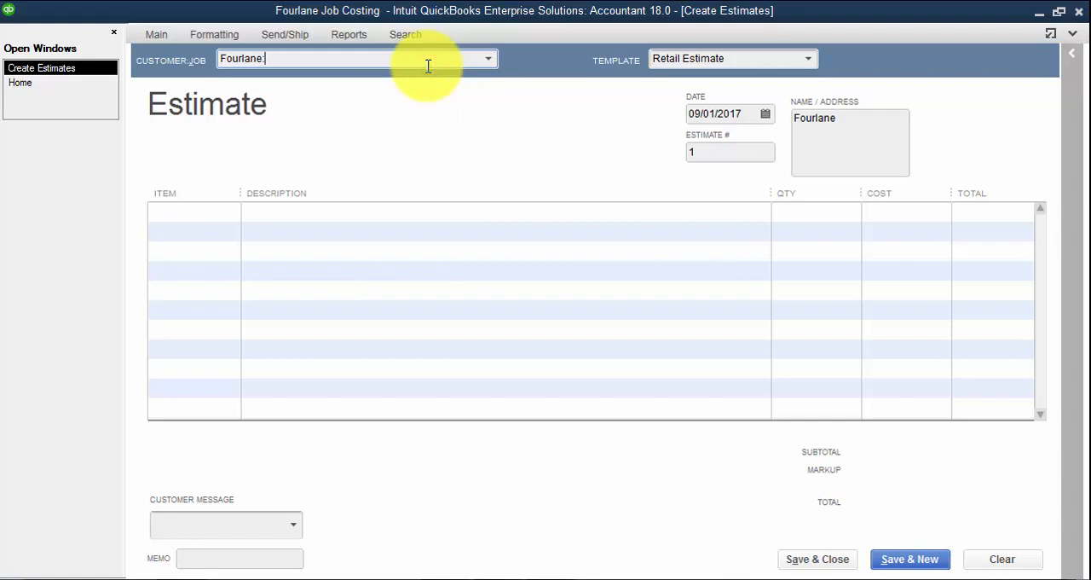
{"action": "type", "text": ":Office Building"}
{"action": "key", "text": "Tab"}
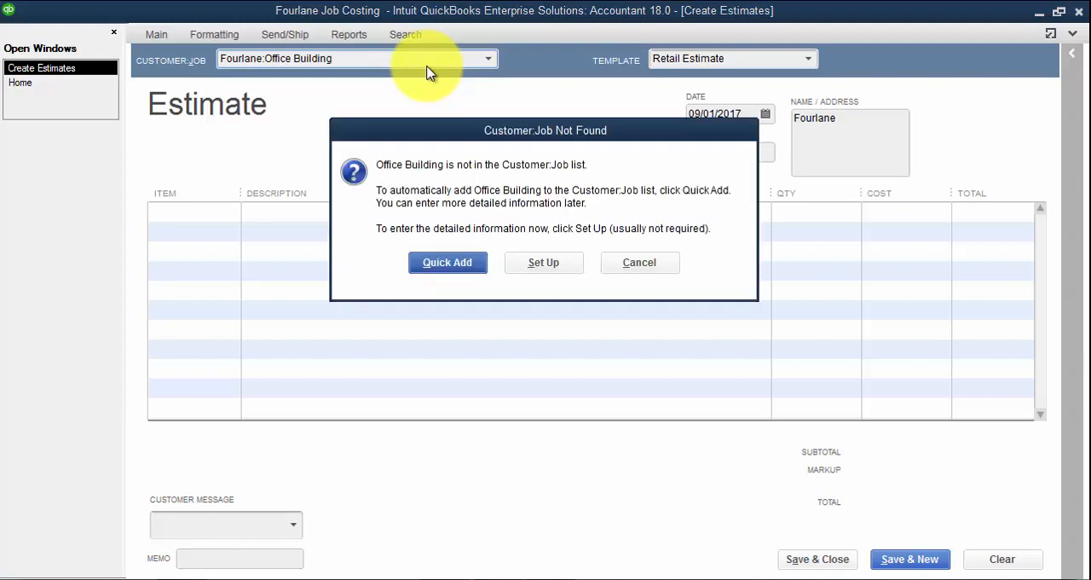
{"action": "key", "text": "Return"}
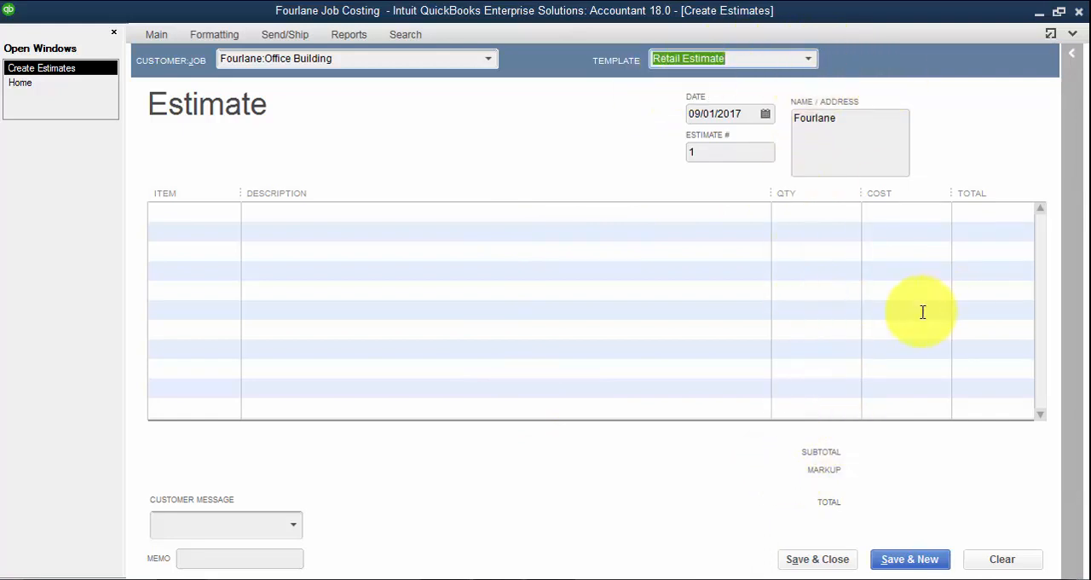
Switch the estimate's template to Proposal
{"action": "left_click", "coordinate": [809, 60]}
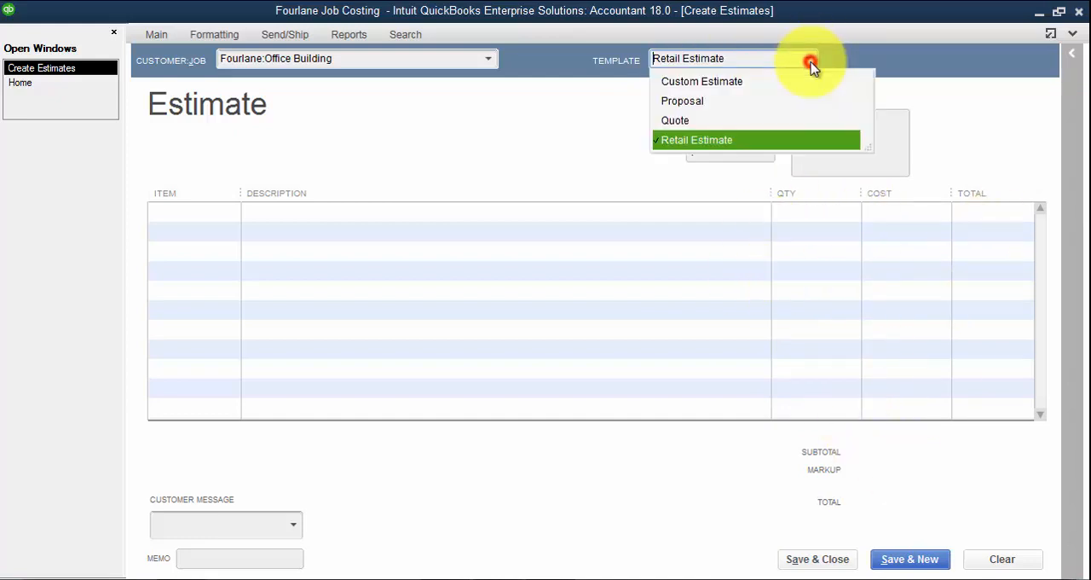
{"action": "left_click", "coordinate": [686, 101]}
{"action": "scroll", "coordinate": [714, 275], "scroll_direction": "down", "scroll_amount": 1}
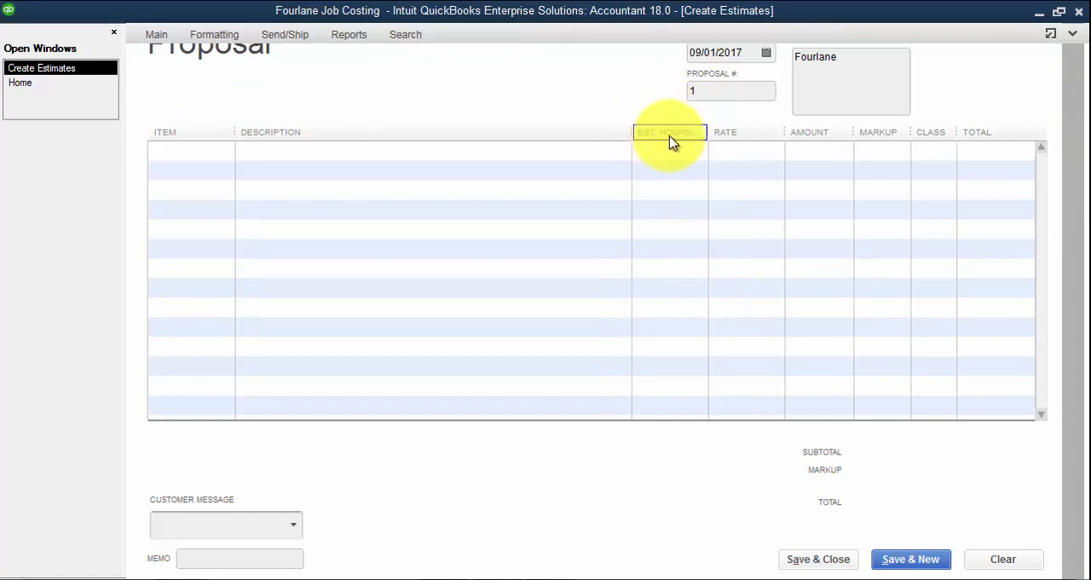
Restore the estimate form from full view and collapse its ribbon to leave more room for the line items
{"action": "left_click", "coordinate": [1051, 33]}
{"action": "left_click", "coordinate": [1048, 97]}
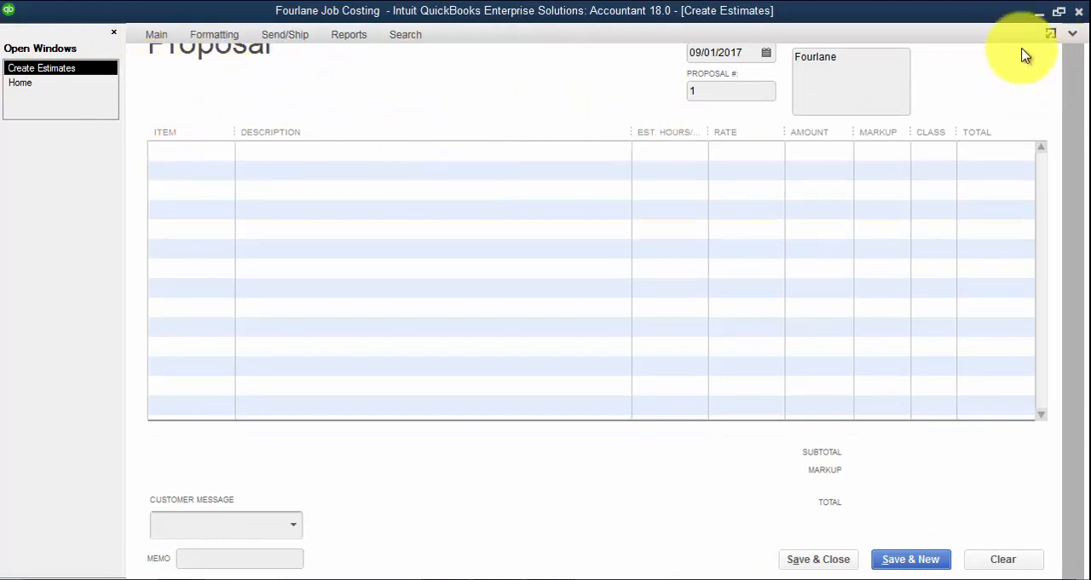
{"action": "left_click", "coordinate": [1050, 33]}
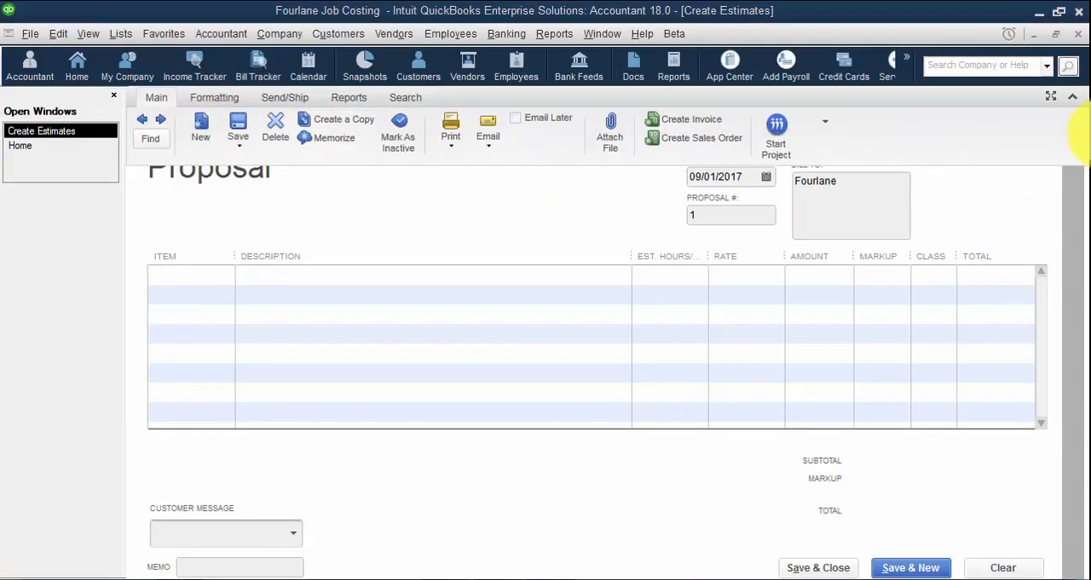
{"action": "left_click", "coordinate": [1076, 100]}
{"action": "left_click", "coordinate": [1076, 100]}
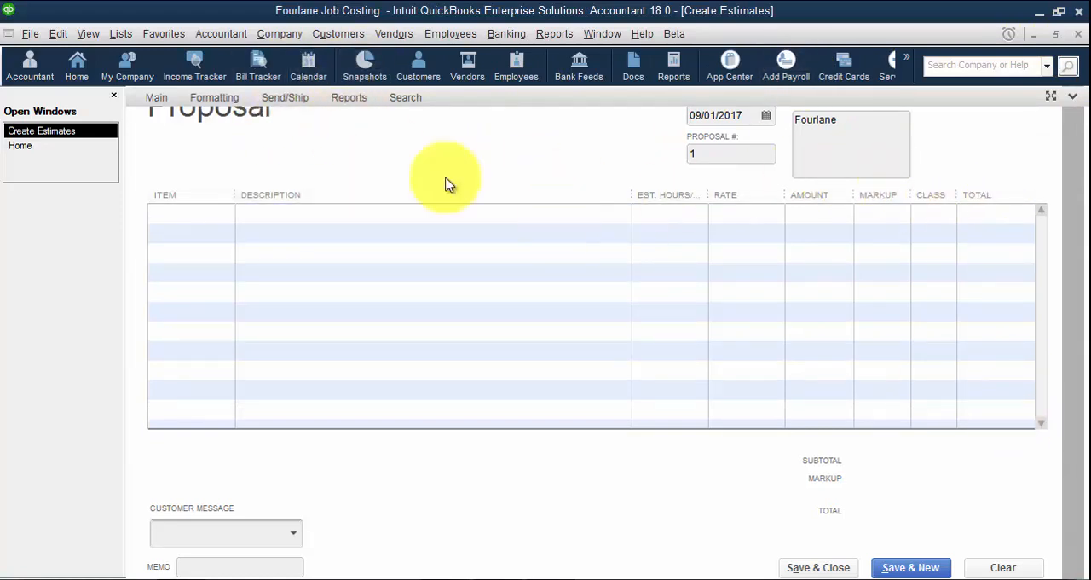
{"action": "left_click", "coordinate": [275, 164]}
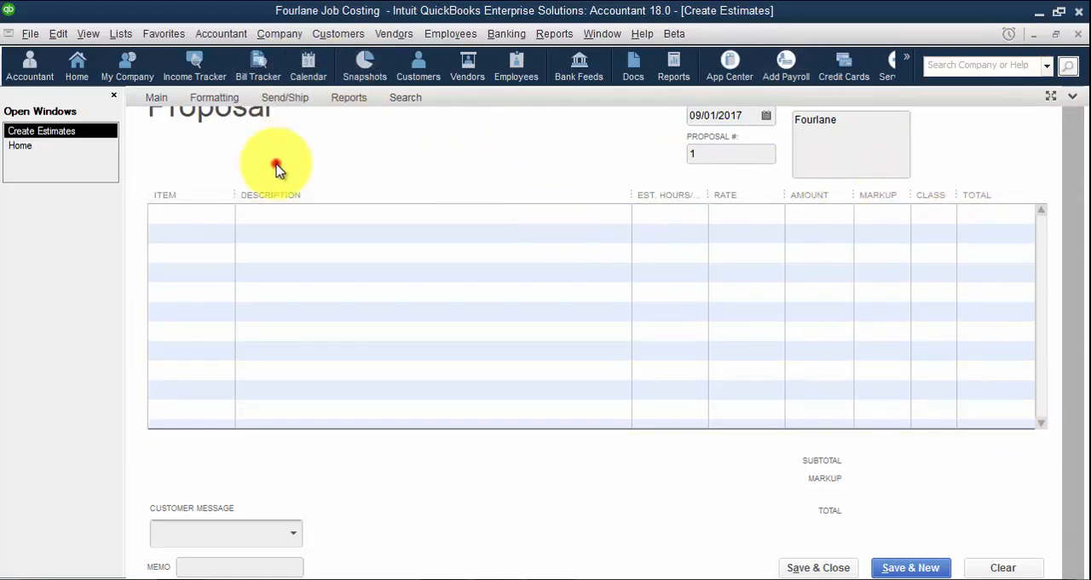
Enter Labor as the proposal's first item and set it up as a new Service item performed by a subcontractor or partner
{"action": "left_click", "coordinate": [181, 214]}
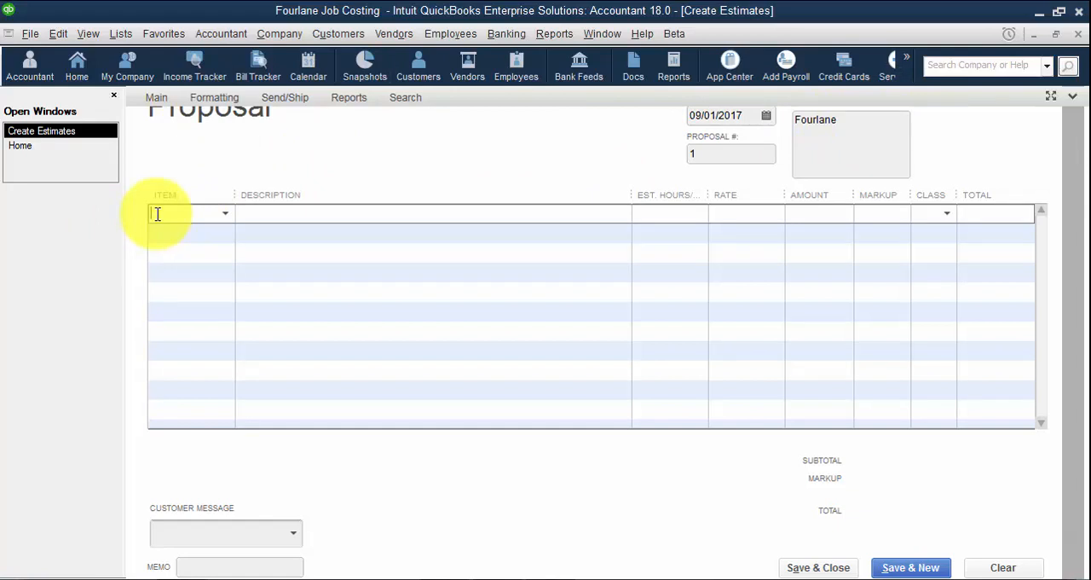
{"action": "type", "text": "Labor"}
{"action": "key", "text": "Tab"}
{"action": "key", "text": "Return"}
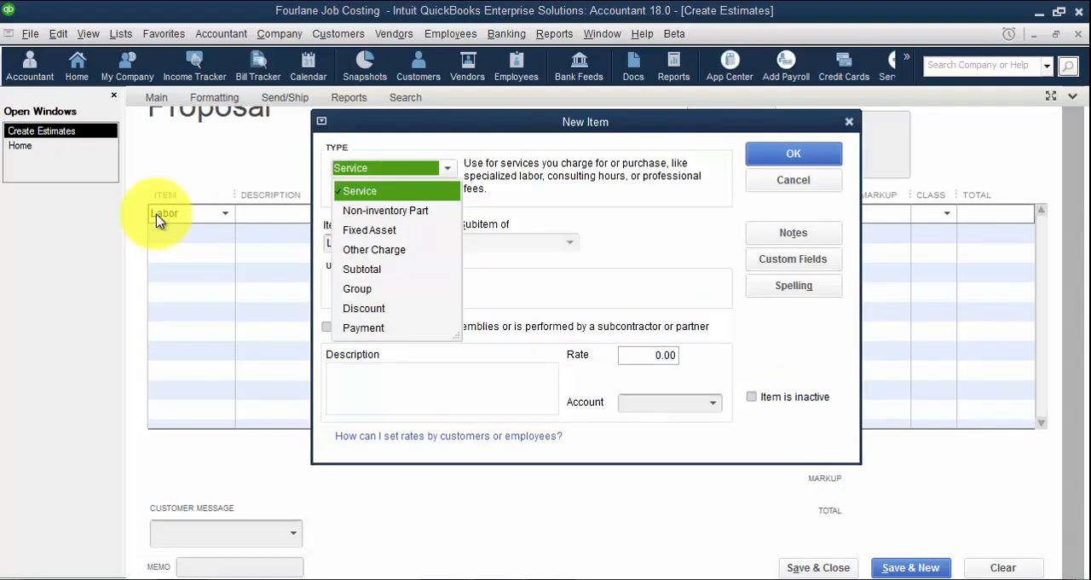
{"action": "left_click", "coordinate": [360, 191]}
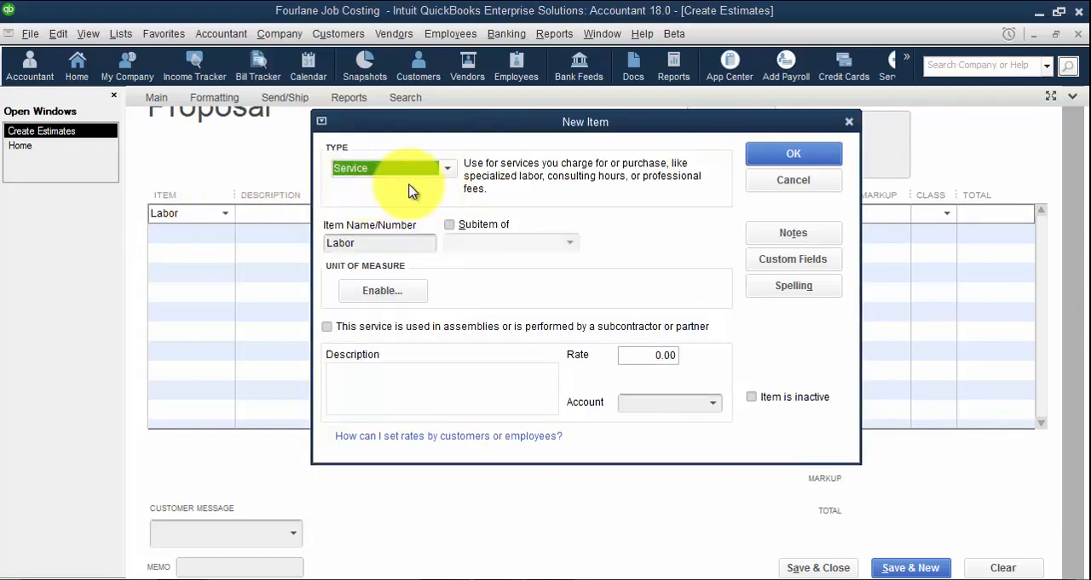
{"action": "left_click", "coordinate": [329, 326]}
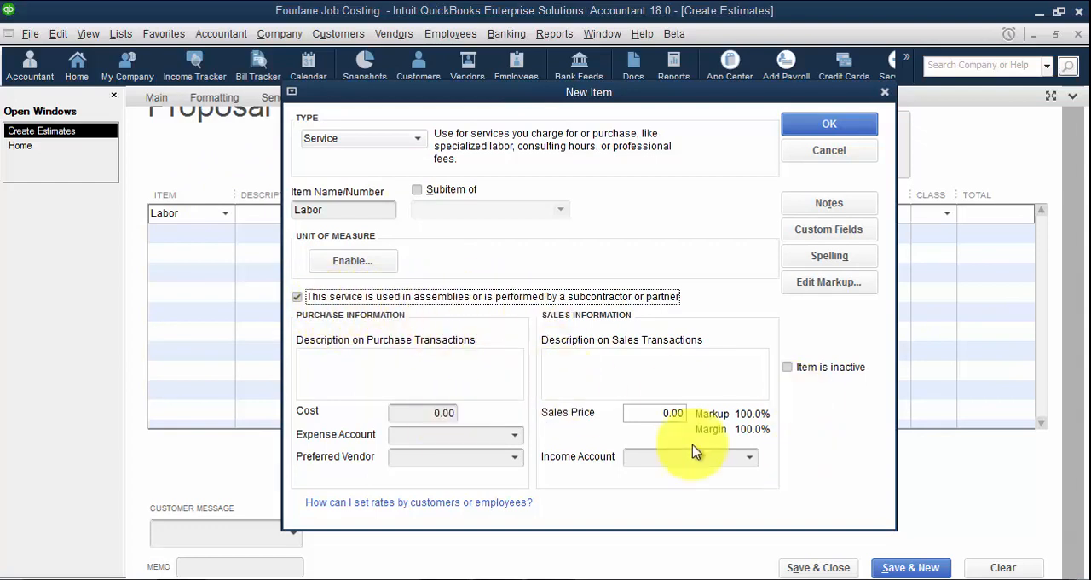
Assign Direct Labor as the Labor item's expense account, creating it as a Cost of Goods Sold account
{"action": "left_click", "coordinate": [433, 433]}
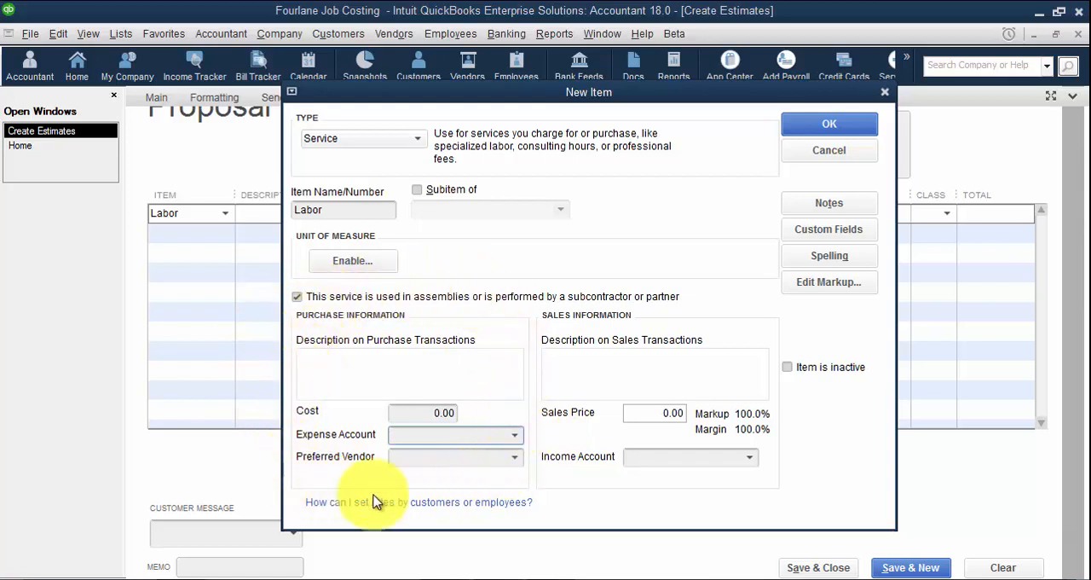
{"action": "left_click", "coordinate": [503, 434]}
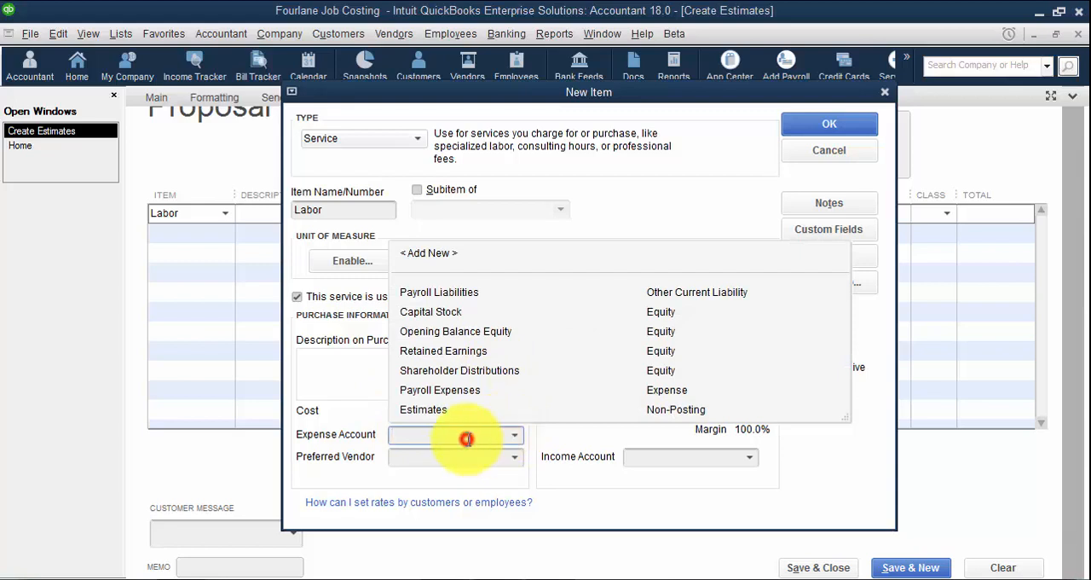
{"action": "type", "text": "Direct Labor"}
{"action": "key", "text": "Tab"}
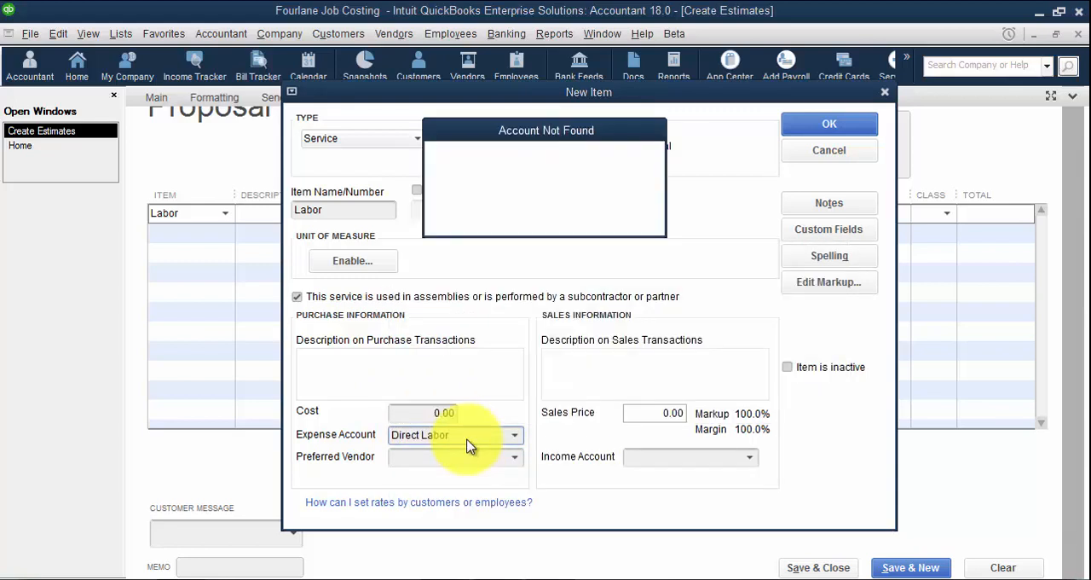
{"action": "key", "text": "Return"}
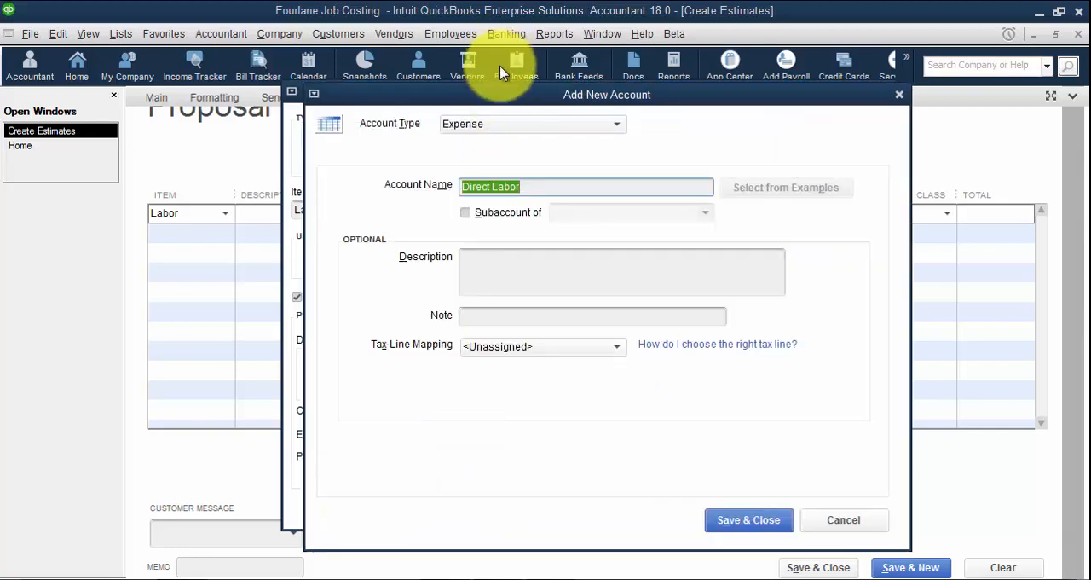
{"action": "left_click", "coordinate": [499, 119]}
{"action": "left_click", "coordinate": [494, 362]}
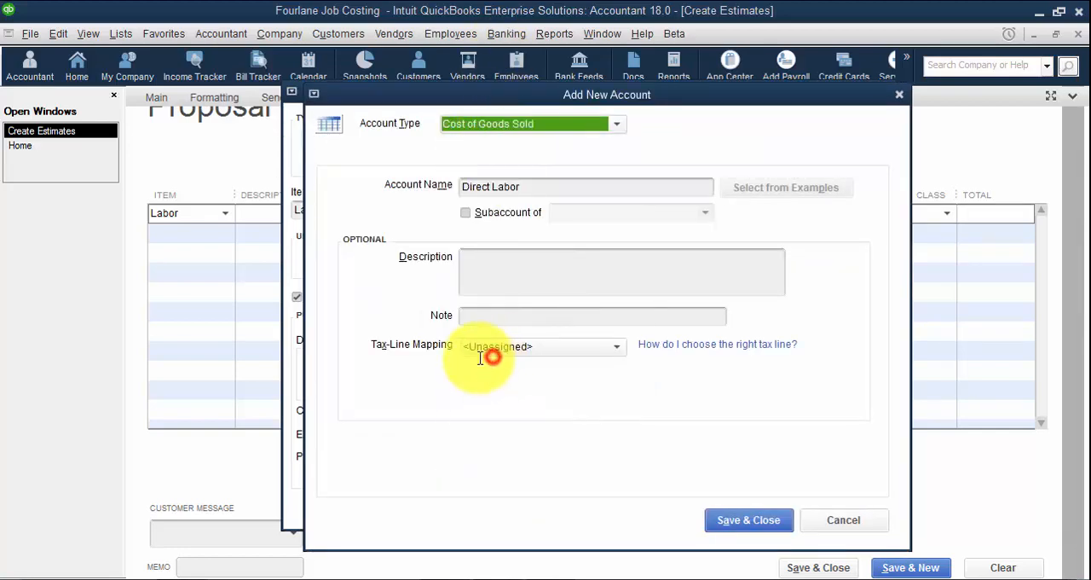
{"action": "left_click", "coordinate": [748, 520]}
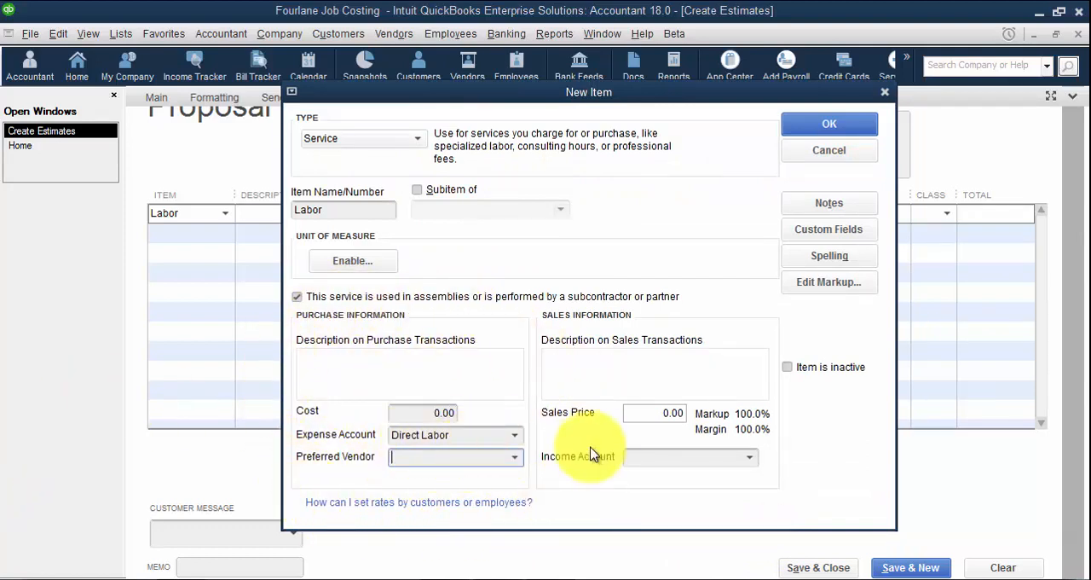
Assign Sales as the Labor item's income account, creating it as an Income account, and save the item
{"action": "left_click", "coordinate": [687, 457]}
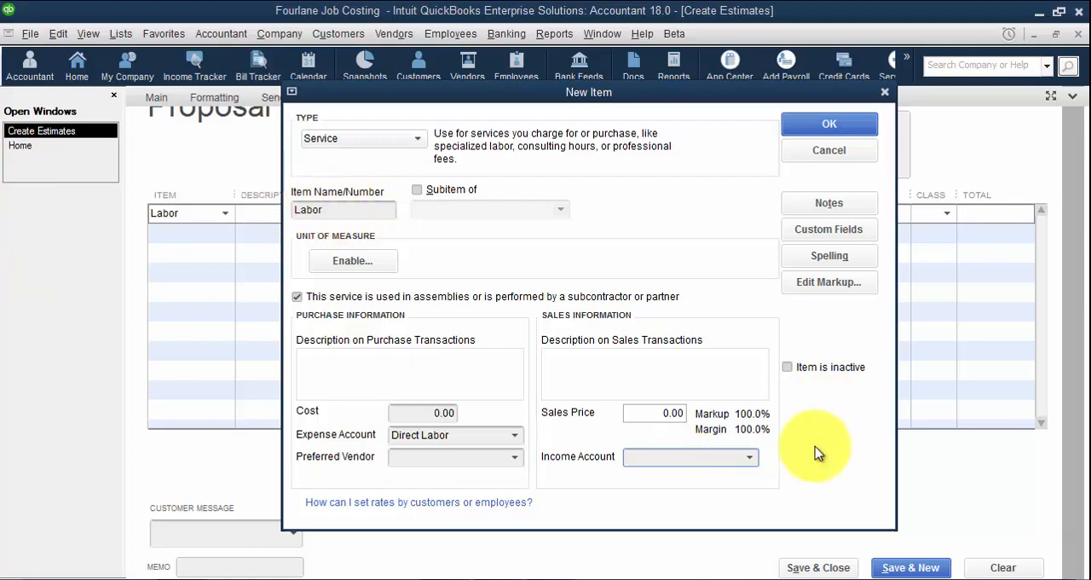
{"action": "left_click", "coordinate": [679, 460]}
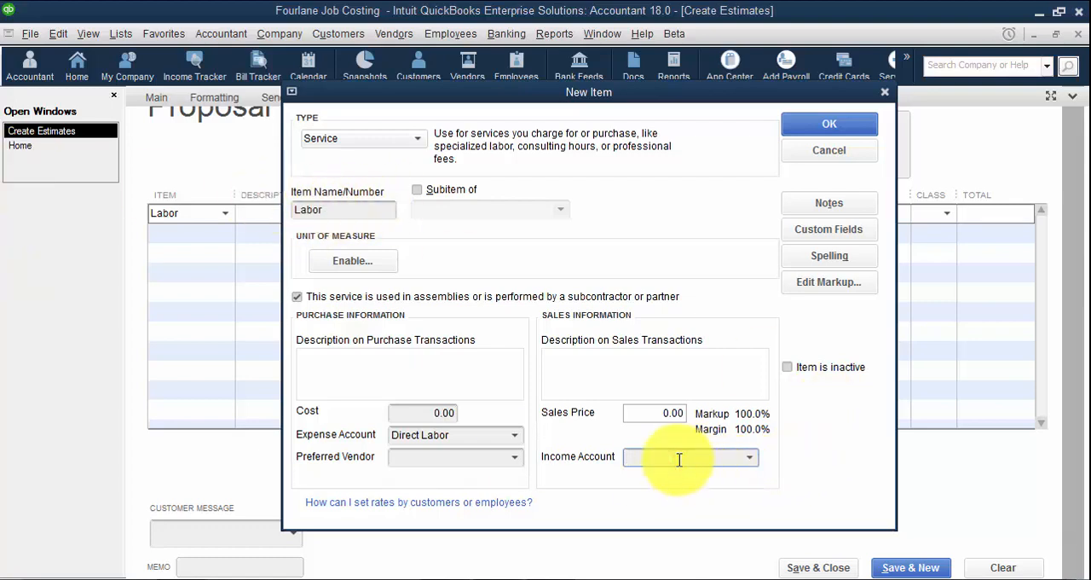
{"action": "type", "text": "Sales"}
{"action": "key", "text": "Tab"}
{"action": "key", "text": "Return"}
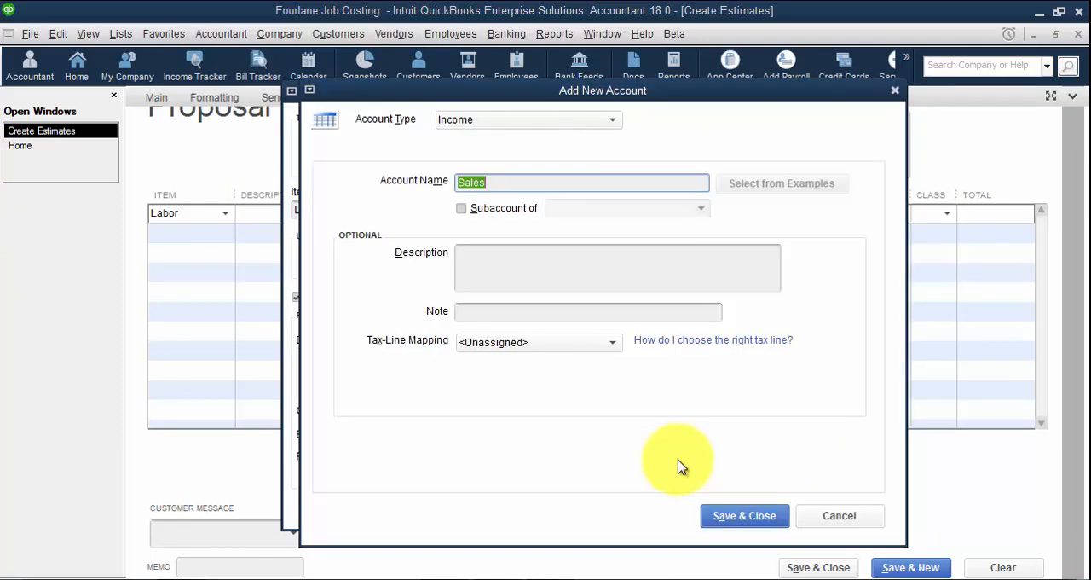
{"action": "left_click", "coordinate": [769, 517]}
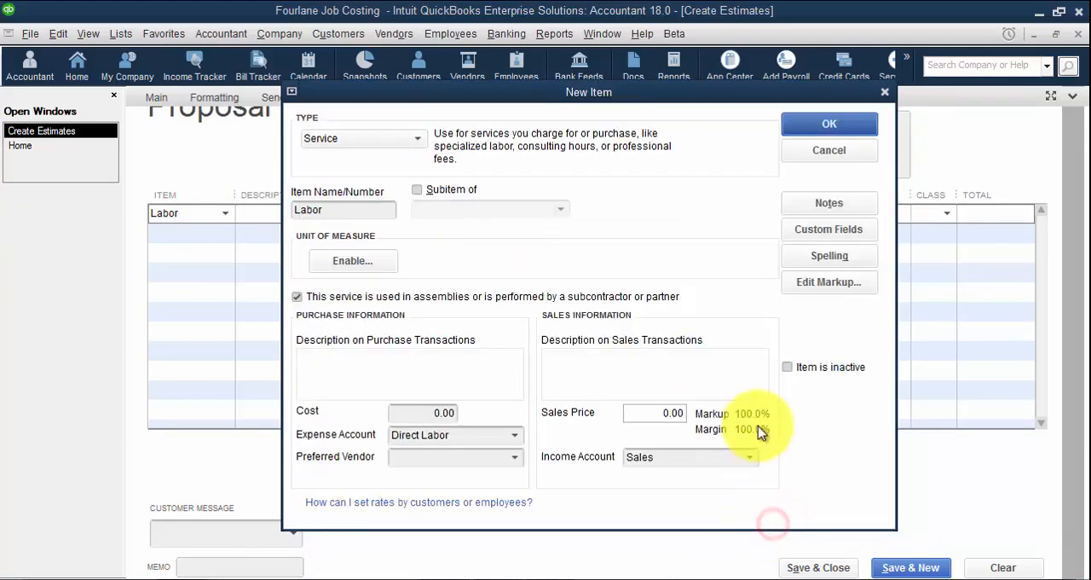
{"action": "left_click", "coordinate": [827, 125]}
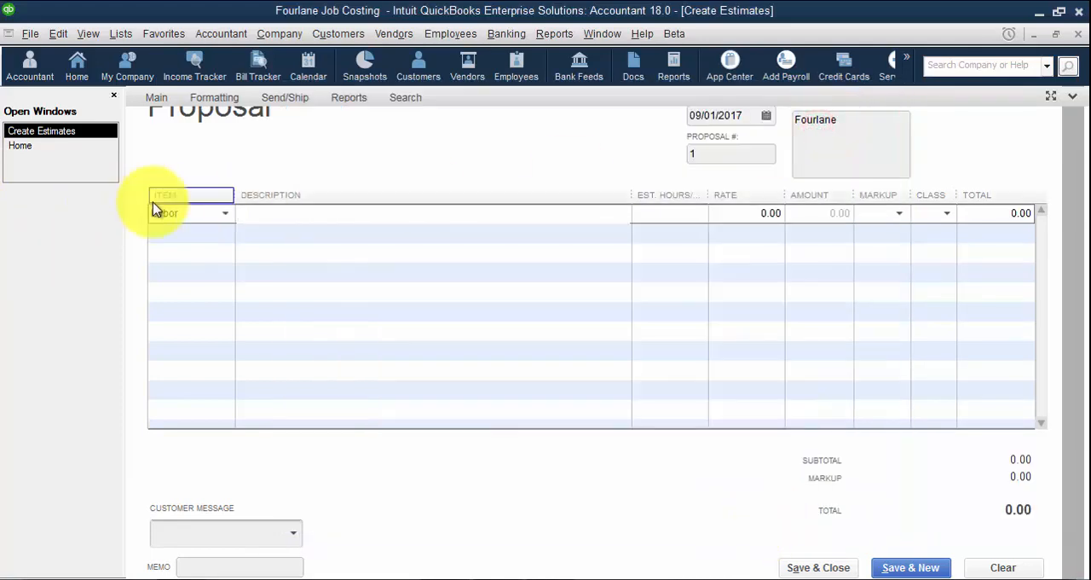
Set the Labor line's rate to 15,000 and total to 18,000, and save the Fourlane proposal
{"action": "key", "text": "Tab"}
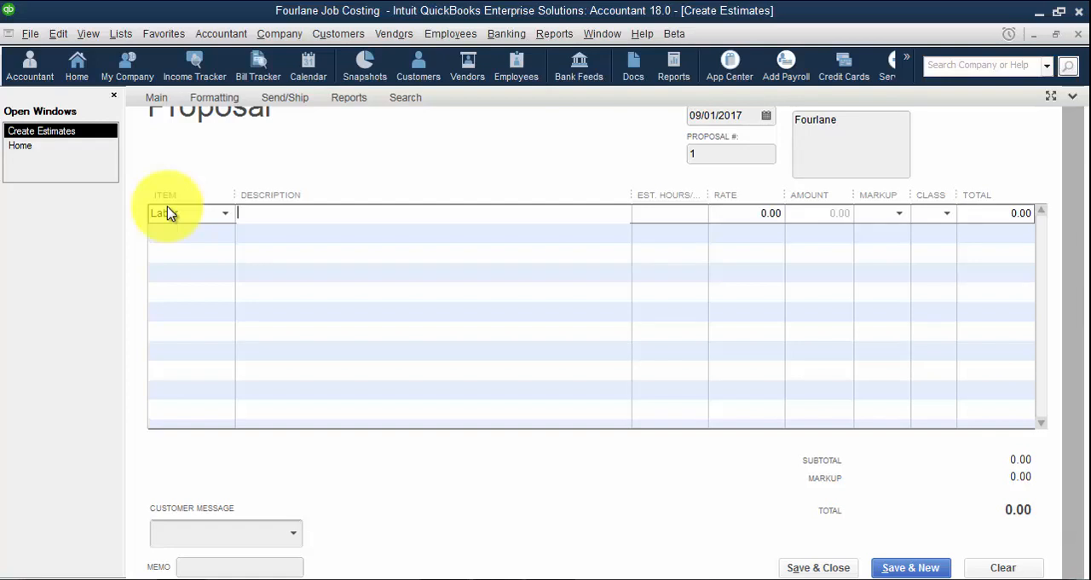
{"action": "left_click", "coordinate": [190, 214]}
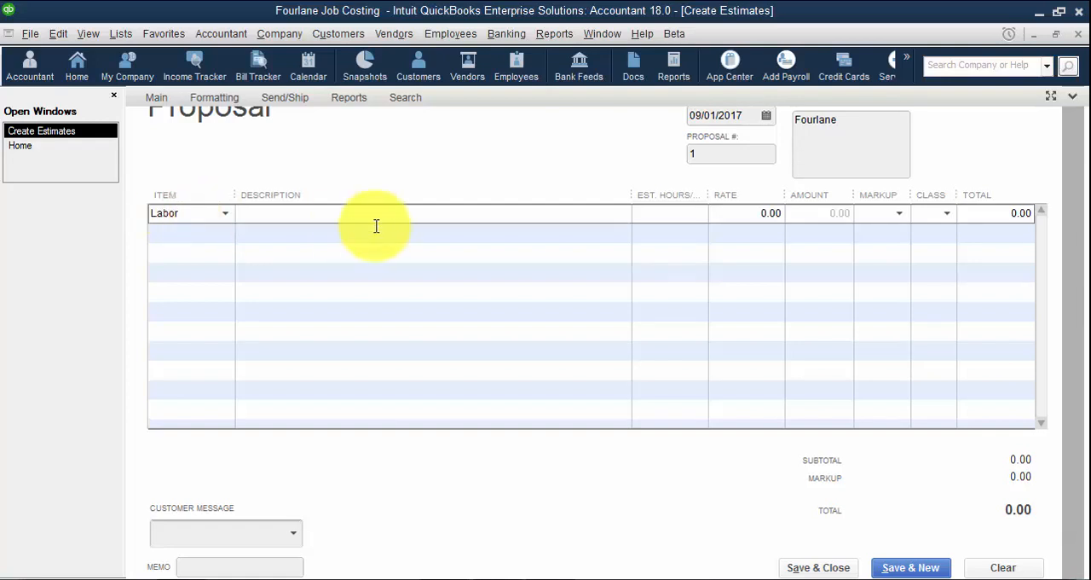
{"action": "key", "text": "Tab"}
{"action": "key", "text": "Tab"}
{"action": "key", "text": "Tab"}
{"action": "type", "text": "15000"}
{"action": "key", "text": "Tab"}
{"action": "key", "text": "Tab"}
{"action": "key", "text": "Tab"}
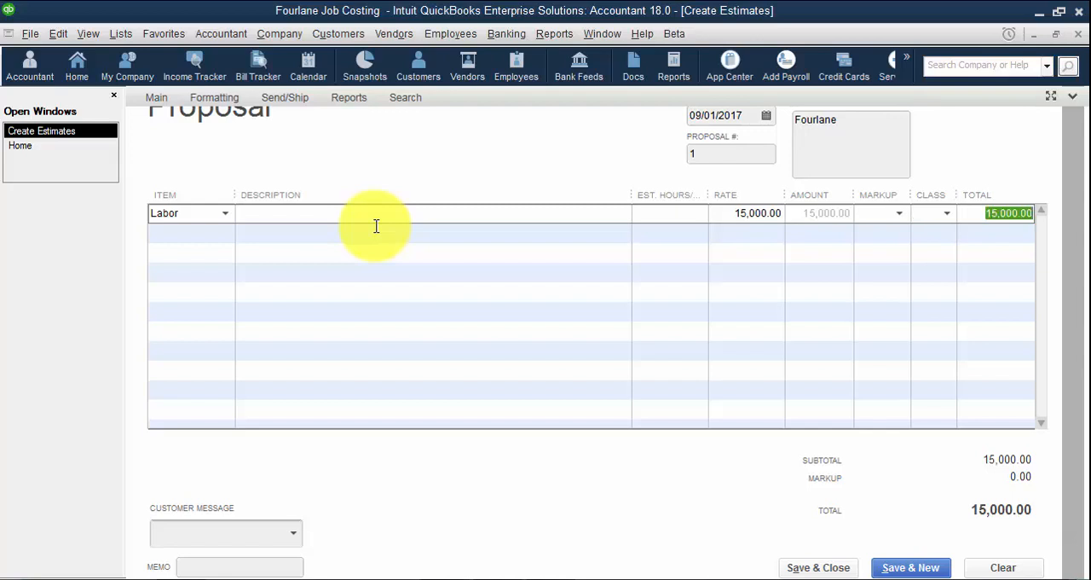
{"action": "type", "text": "18000"}
{"action": "key", "text": "Tab"}
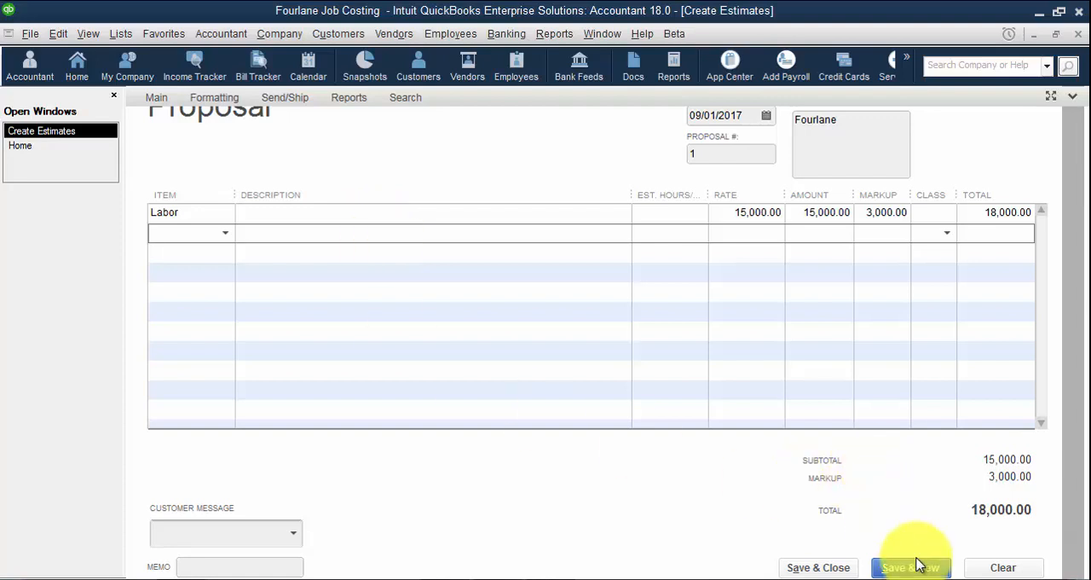
{"action": "left_click", "coordinate": [951, 570]}
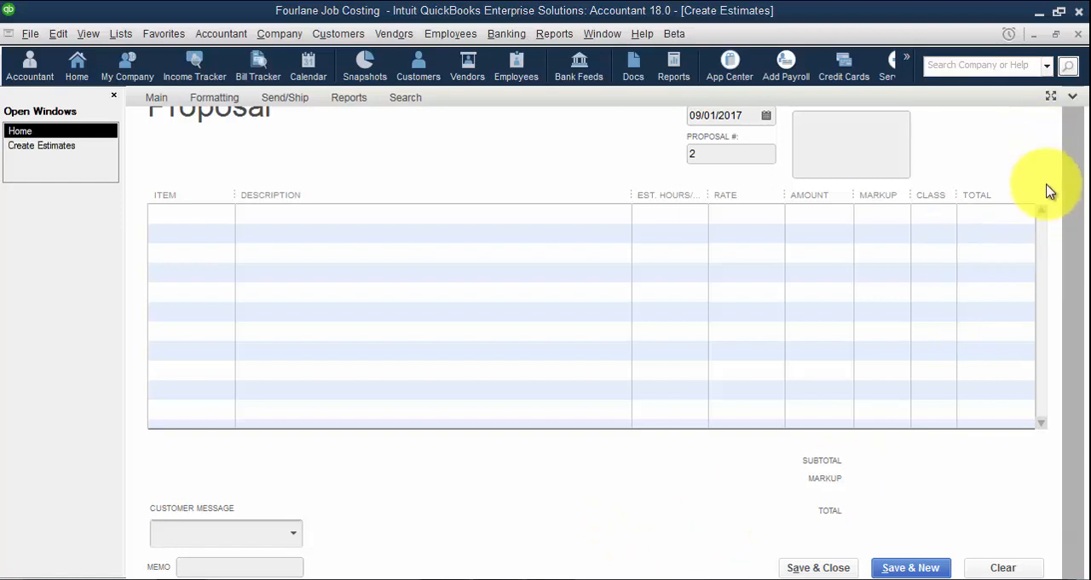
Close the blank proposal, reopen the estimate form and switch its full view on and off
{"action": "left_click", "coordinate": [839, 566]}
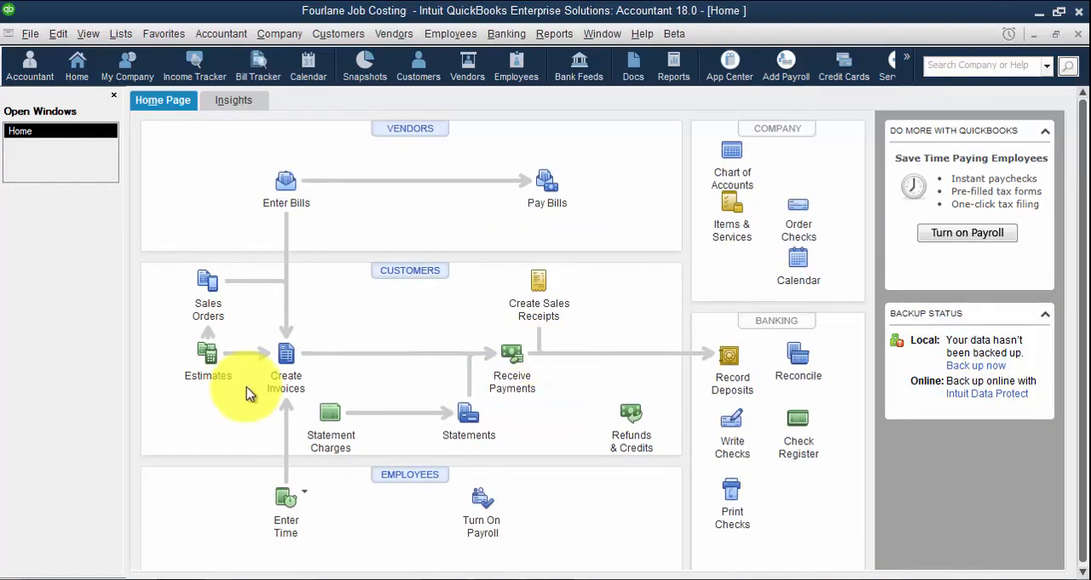
{"action": "left_click", "coordinate": [205, 358]}
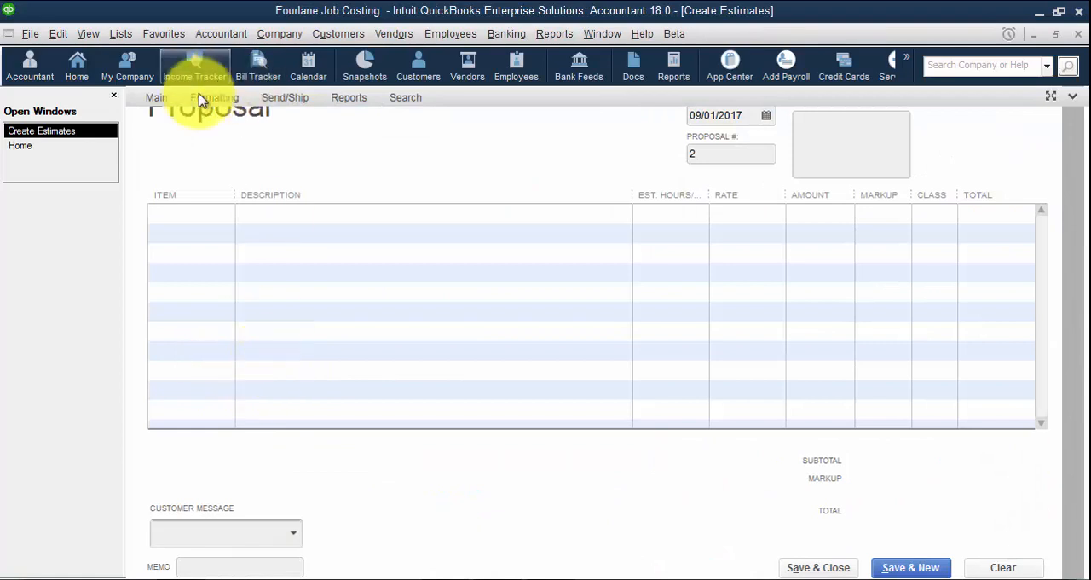
{"action": "left_click", "coordinate": [1051, 95]}
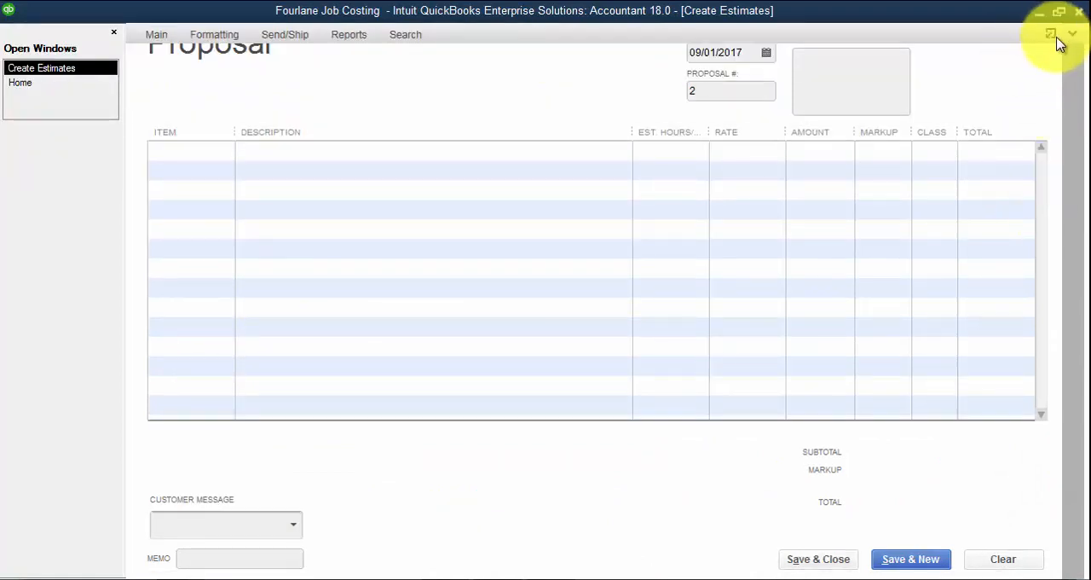
{"action": "left_click", "coordinate": [1052, 35]}
{"action": "left_click", "coordinate": [1072, 96]}
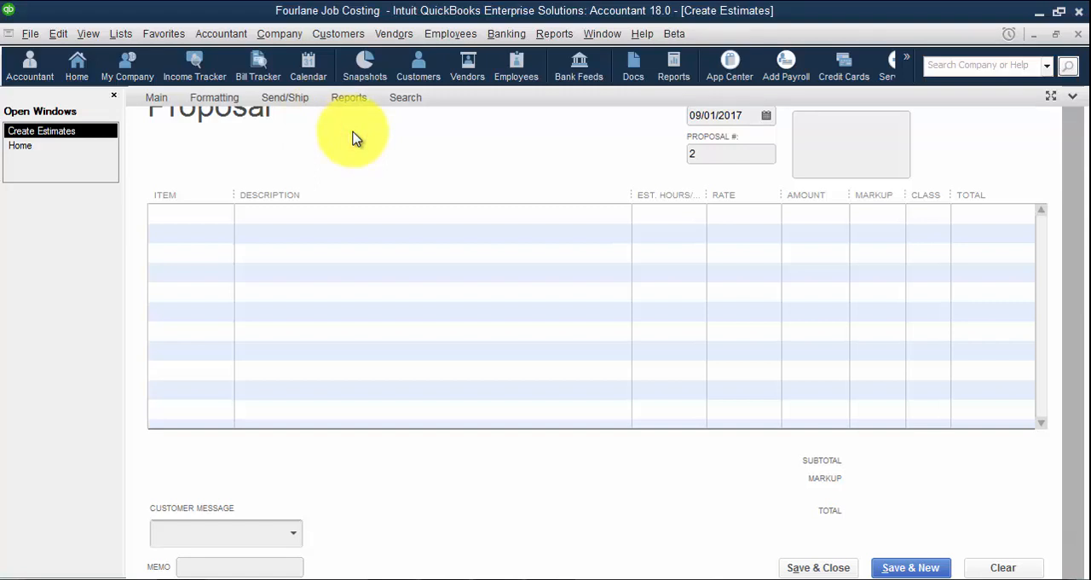
Enter Austin Center as the second proposal's customer and quick-add it to the Customer:Job list
{"action": "key", "text": "Tab"}
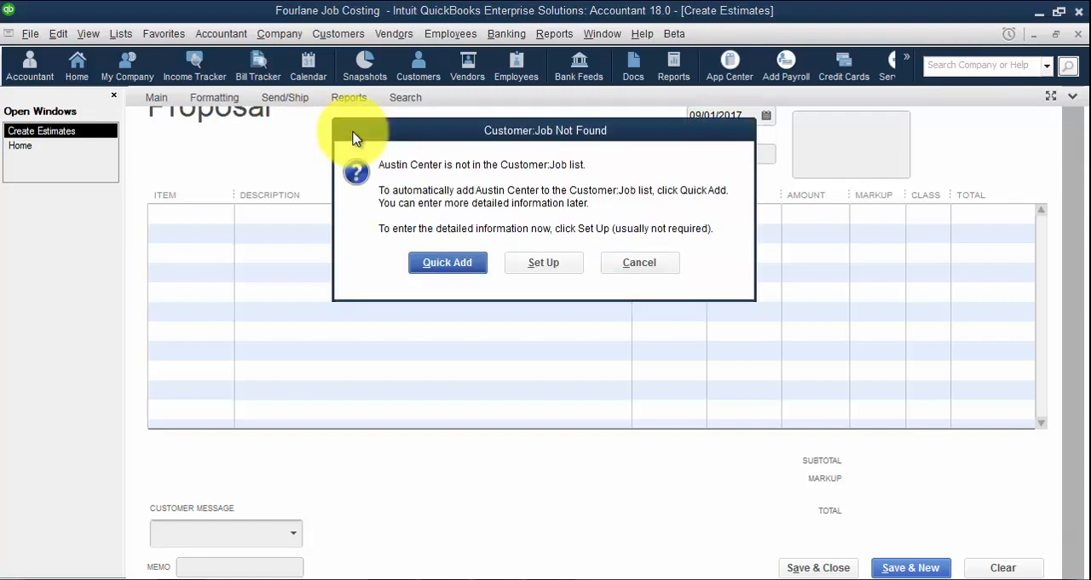
{"action": "key", "text": "Return"}
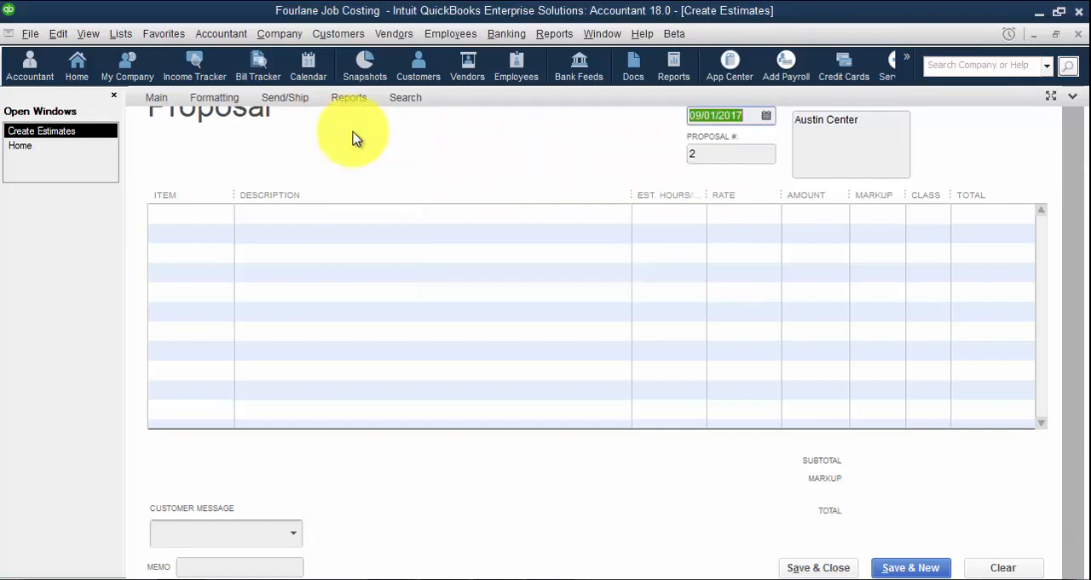
{"action": "key", "text": "Tab"}
Add a Labor line with a rate of 18,000 and a total of 24,000, and save the proposal to start another
{"action": "left_click", "coordinate": [168, 213]}
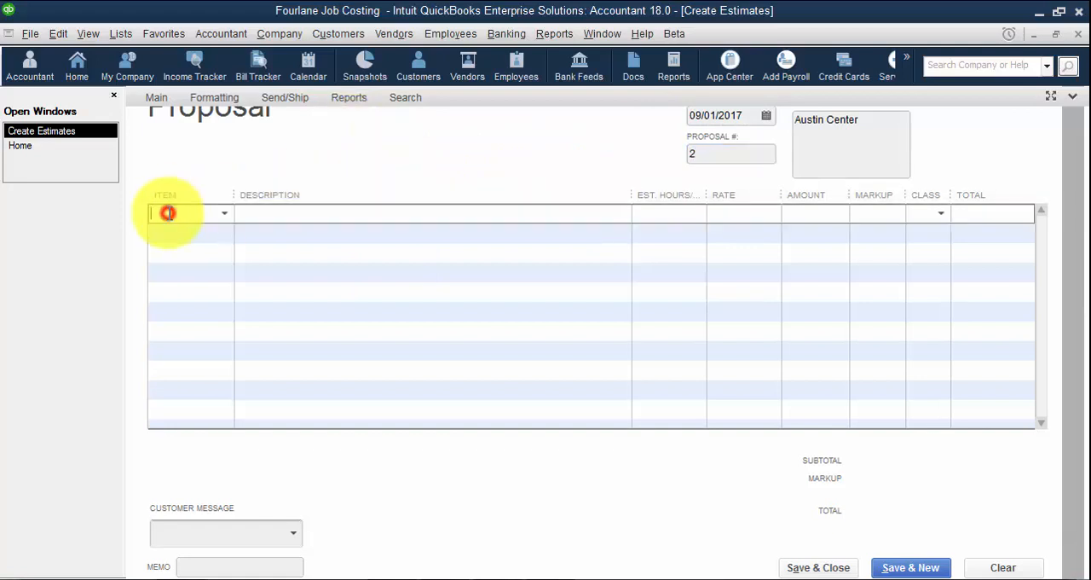
{"action": "type", "text": "Labo"}
{"action": "key", "text": "Tab"}
{"action": "key", "text": "Tab"}
{"action": "key", "text": "Tab"}
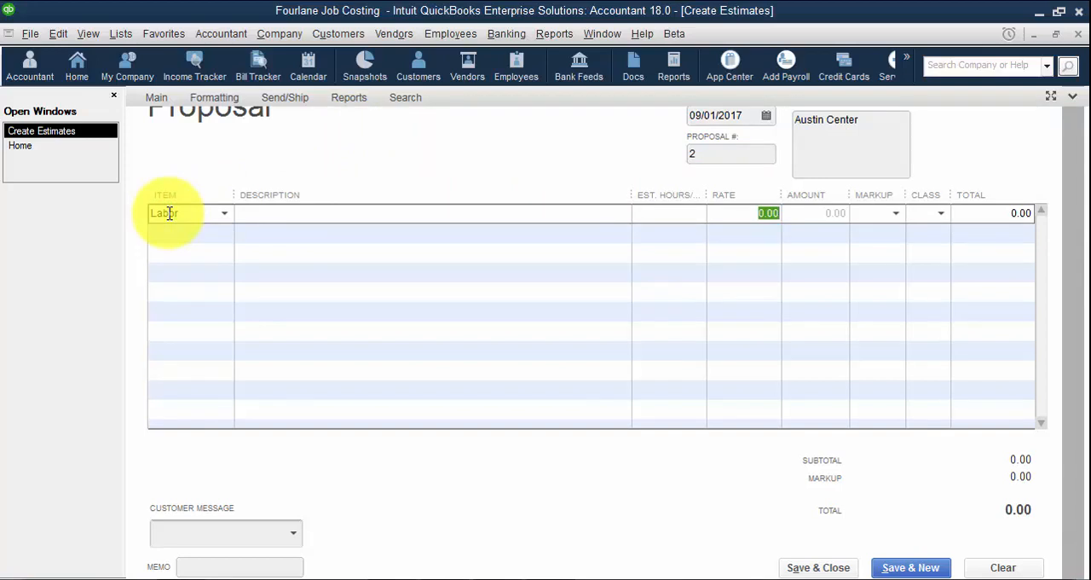
{"action": "type", "text": "18000"}
{"action": "key", "text": "Tab"}
{"action": "key", "text": "Tab"}
{"action": "key", "text": "Tab"}
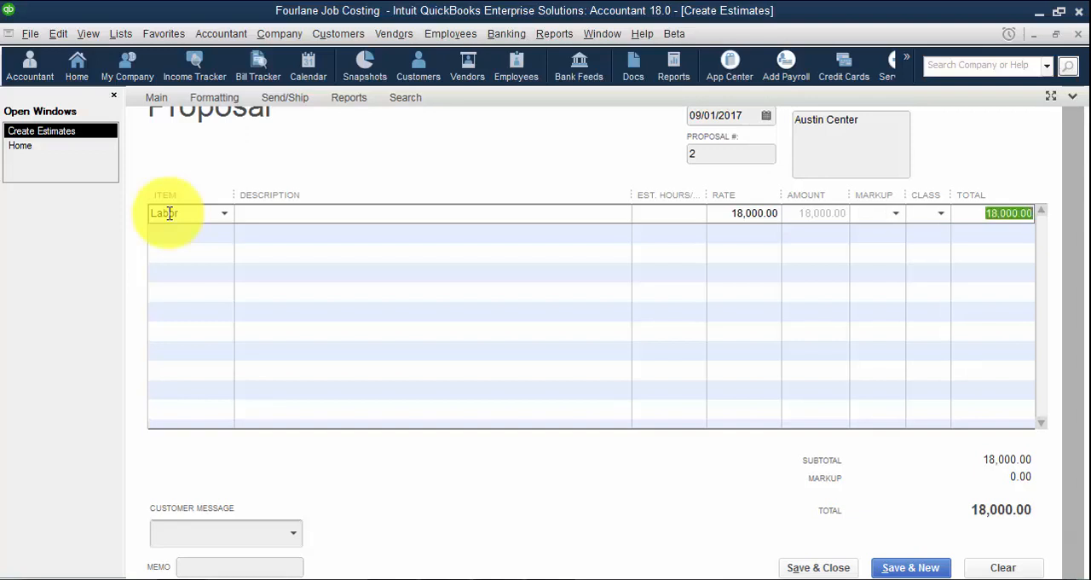
{"action": "type", "text": "24000"}
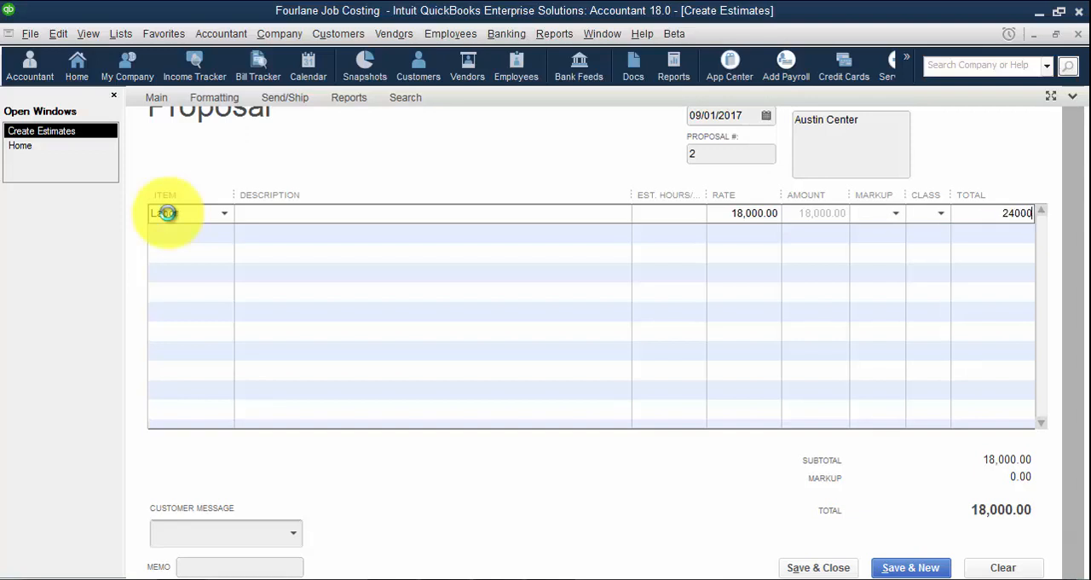
{"action": "key", "text": "Tab"}
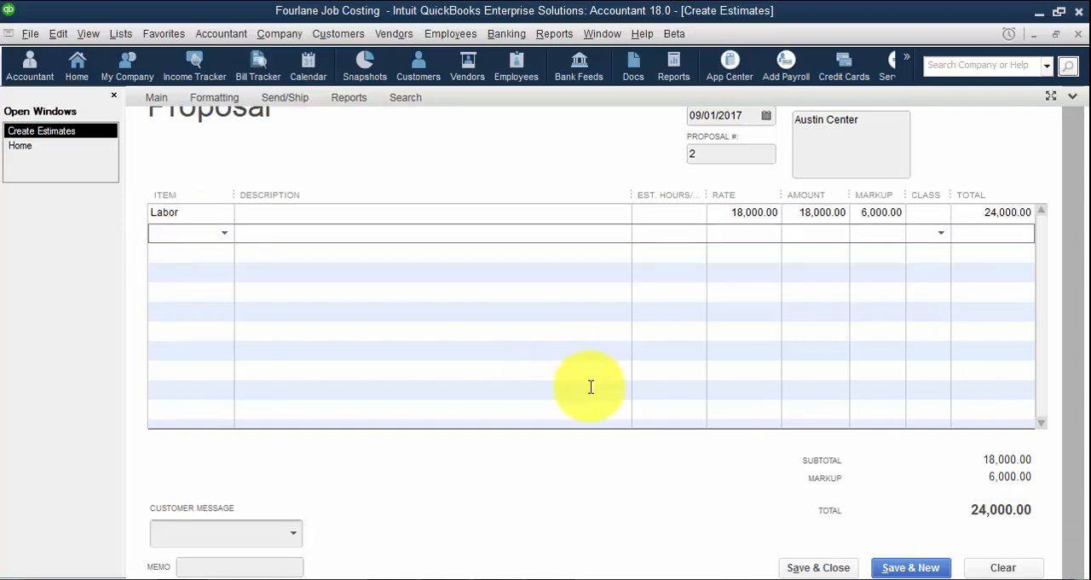
{"action": "left_click", "coordinate": [915, 564]}
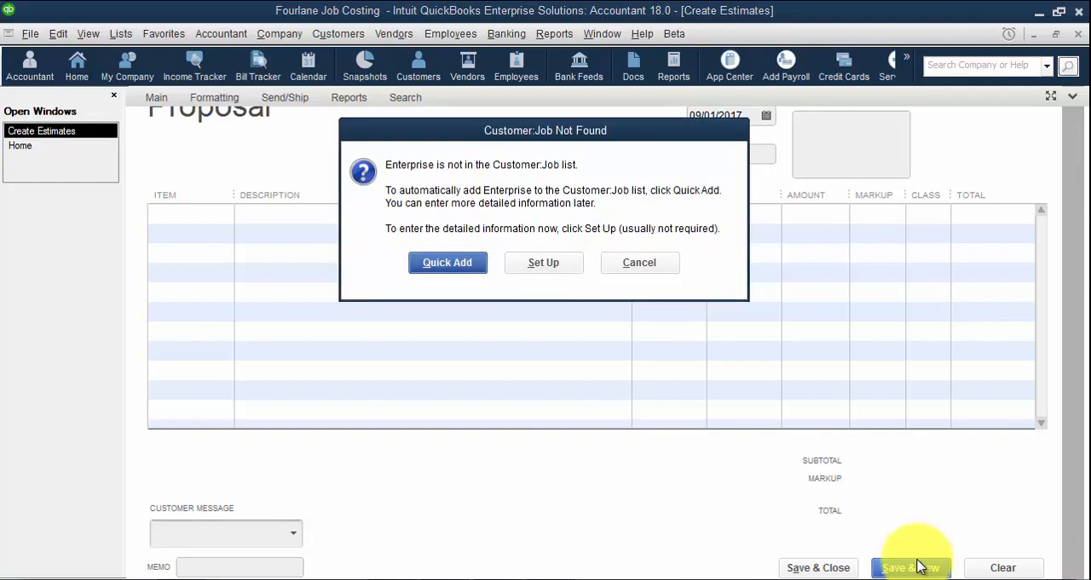
Enter Enterprise as the third proposal's customer and quick-add it to the Customer:Job list
{"action": "key", "text": "Return"}
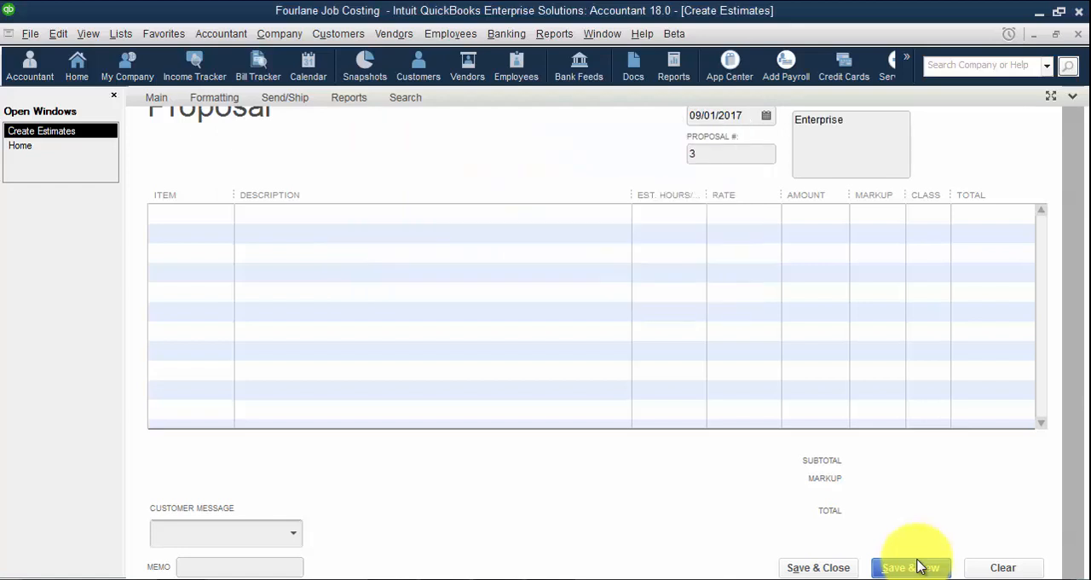
{"action": "key", "text": "Tab"}
Add a Labor line with a rate of 25,000 and a total of 35,000, and save the proposal to start another
{"action": "key", "text": "Tab"}
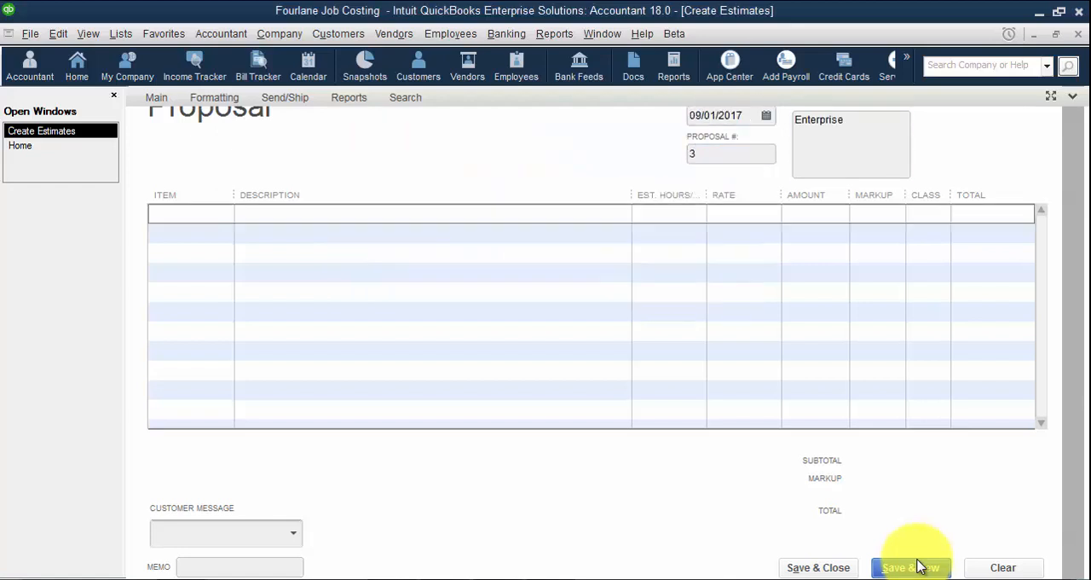
{"action": "type", "text": "Labor"}
{"action": "key", "text": "Tab"}
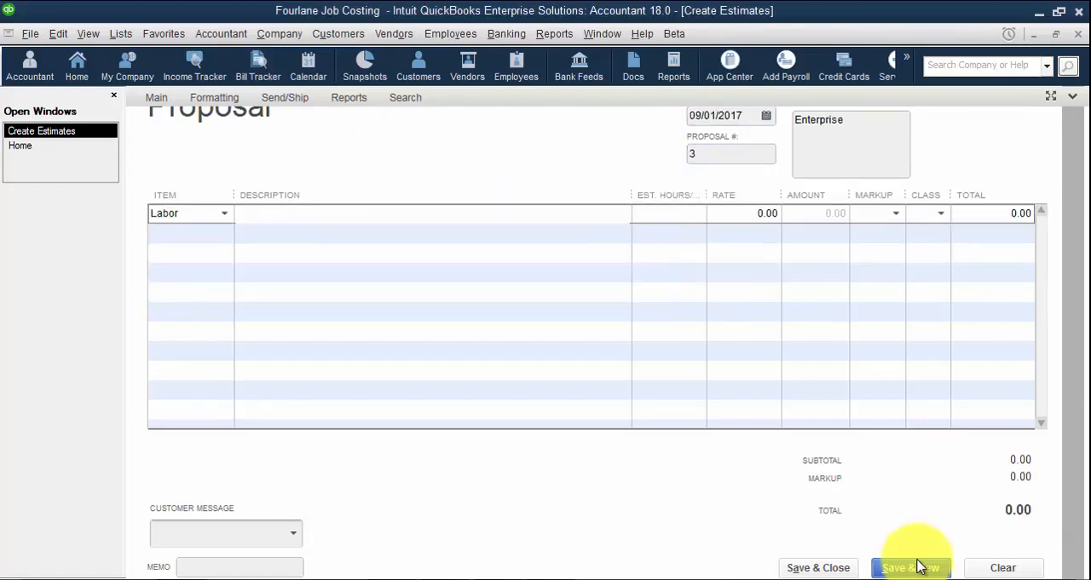
{"action": "key", "text": "Tab"}
{"action": "key", "text": "Tab"}
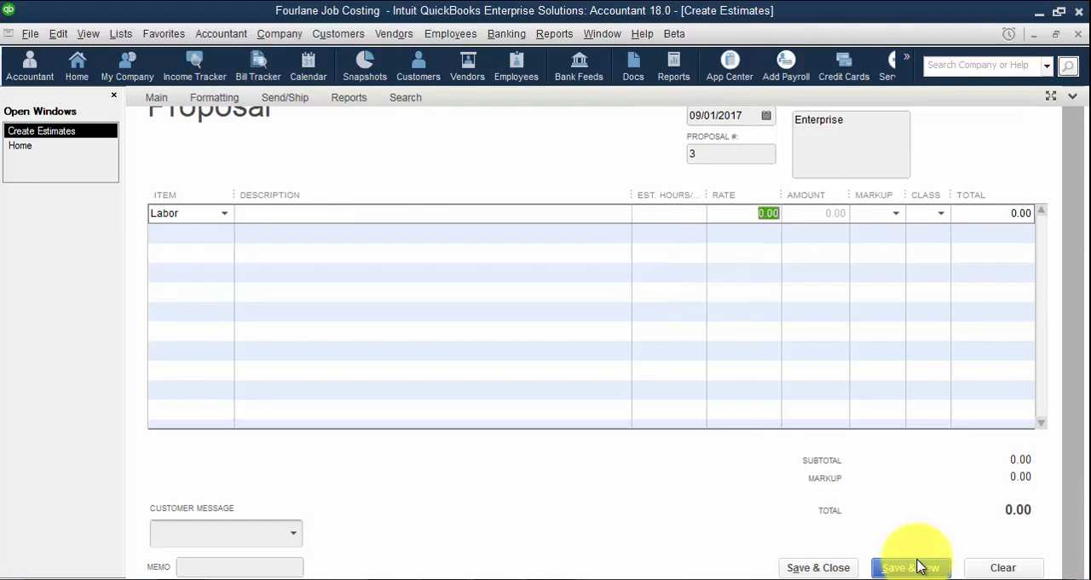
{"action": "type", "text": "25,000"}
{"action": "key", "text": "Tab"}
{"action": "key", "text": "Tab"}
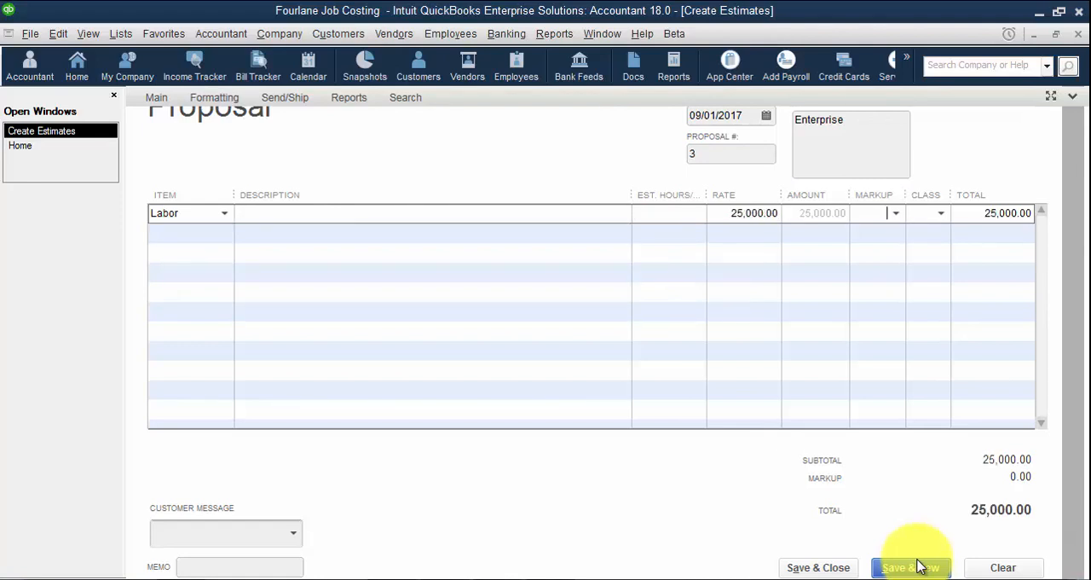
{"action": "key", "text": "Tab"}
{"action": "type", "text": "35000"}
{"action": "key", "text": "Tab"}
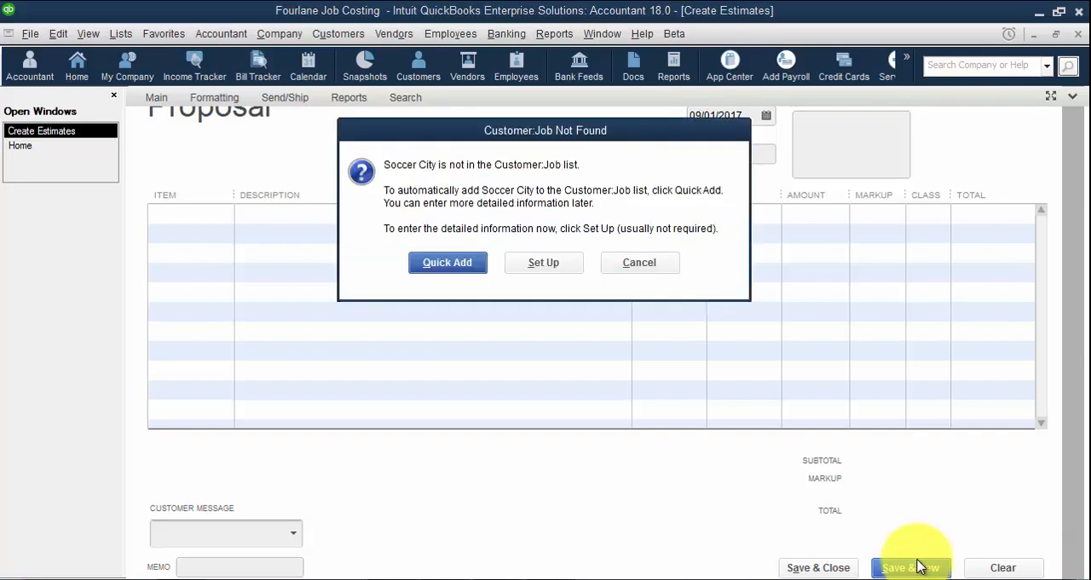
Enter Soccer City as the fourth proposal's customer and quick-add it to the Customer:Job list
{"action": "key", "text": "Return"}
{"action": "key", "text": "Tab"}
{"action": "key", "text": "Tab"}
Add a Labor line with a rate of 40,000 and a total of 50,000 to the Soccer City proposal, then save and close it
{"action": "key", "text": "Tab"}
{"action": "key", "text": "Tab"}
{"action": "type", "text": "La"}
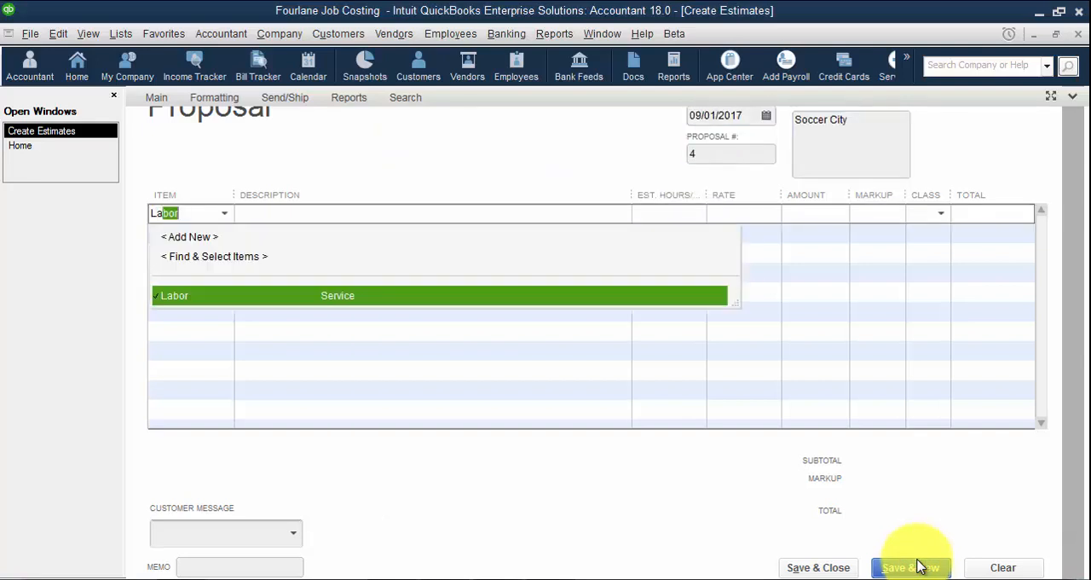
{"action": "key", "text": "Tab"}
{"action": "key", "text": "Tab"}
{"action": "key", "text": "Tab"}
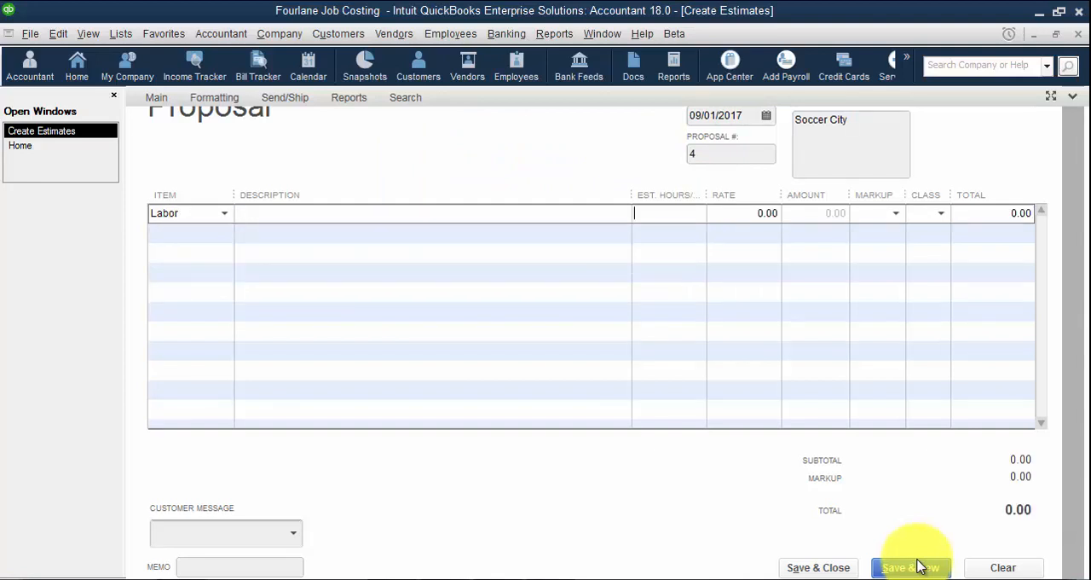
{"action": "type", "text": "40,000"}
{"action": "key", "text": "Tab"}
{"action": "key", "text": "Tab"}
{"action": "key", "text": "Tab"}
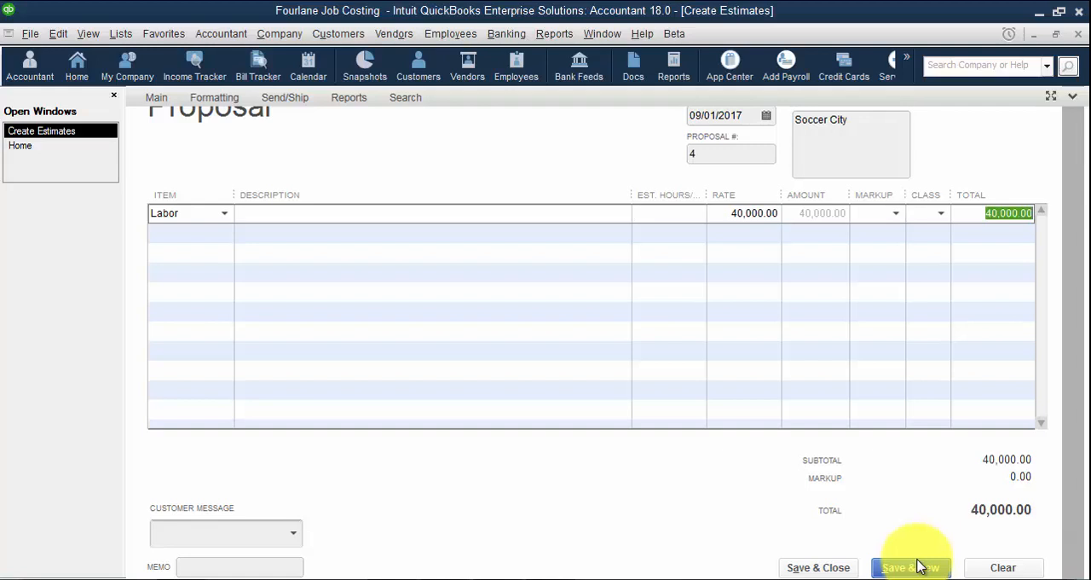
{"action": "type", "text": "5000"}
{"action": "key", "text": "Tab"}
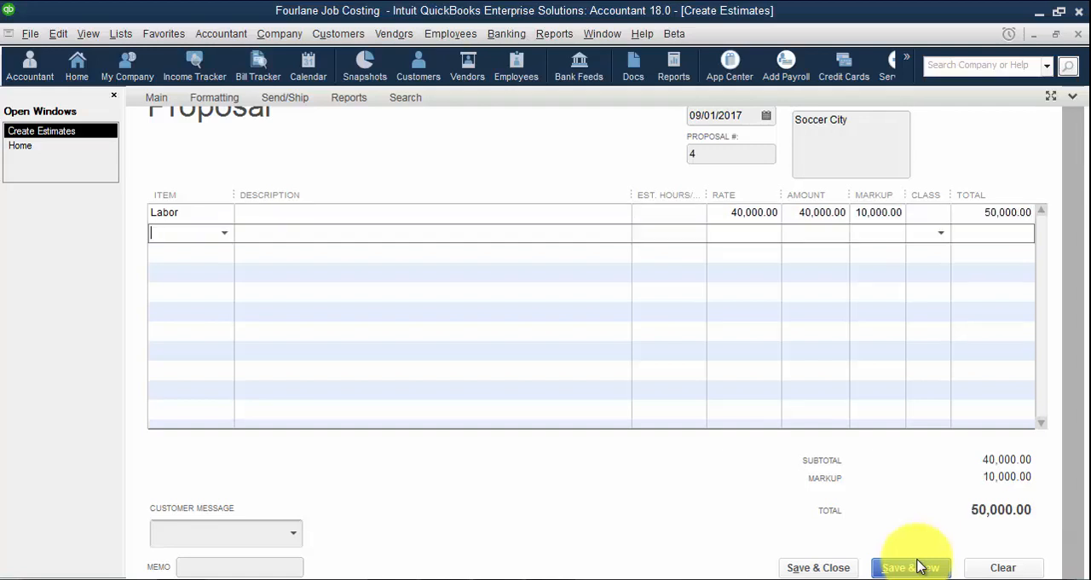
{"action": "left_click", "coordinate": [831, 567]}
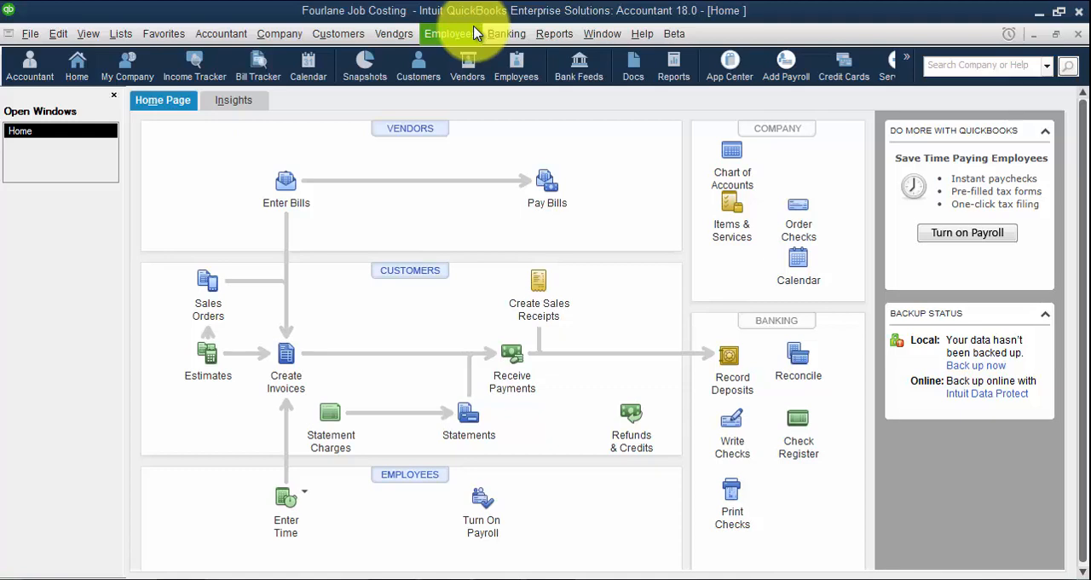
Open the Profit & Loss by Job report and the Job Estimates vs. Actuals Summary report to review the job figures
{"action": "left_click", "coordinate": [552, 33]}
{"action": "mouse_move", "coordinate": [601, 217]}
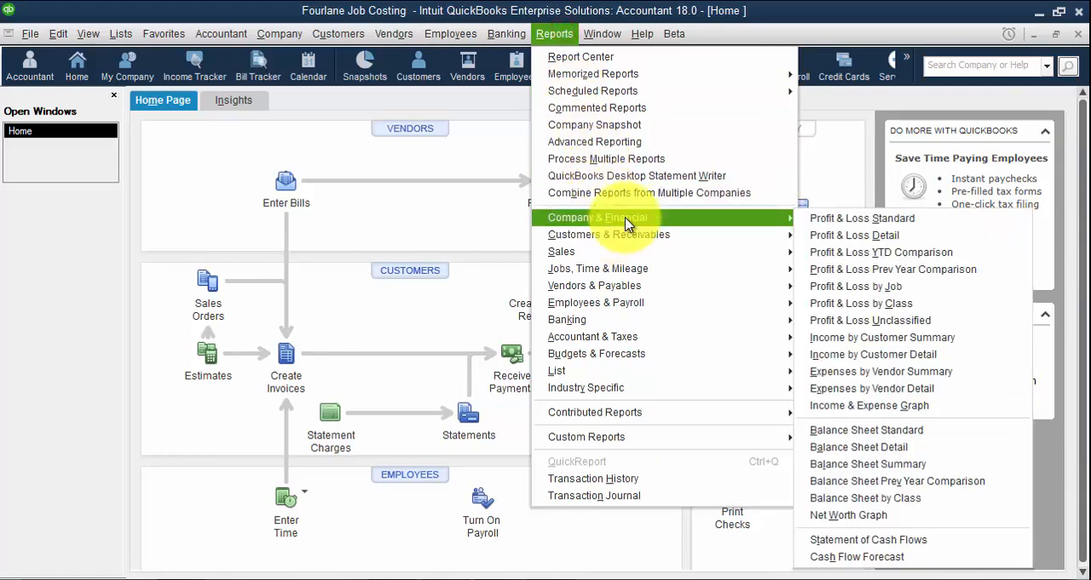
{"action": "left_click", "coordinate": [865, 286]}
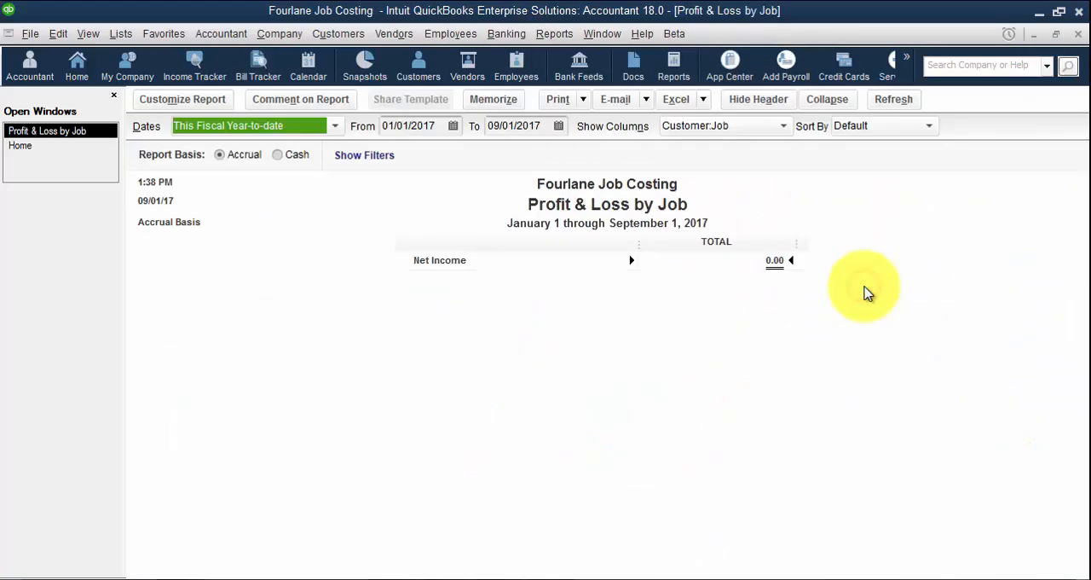
{"action": "left_click", "coordinate": [554, 33]}
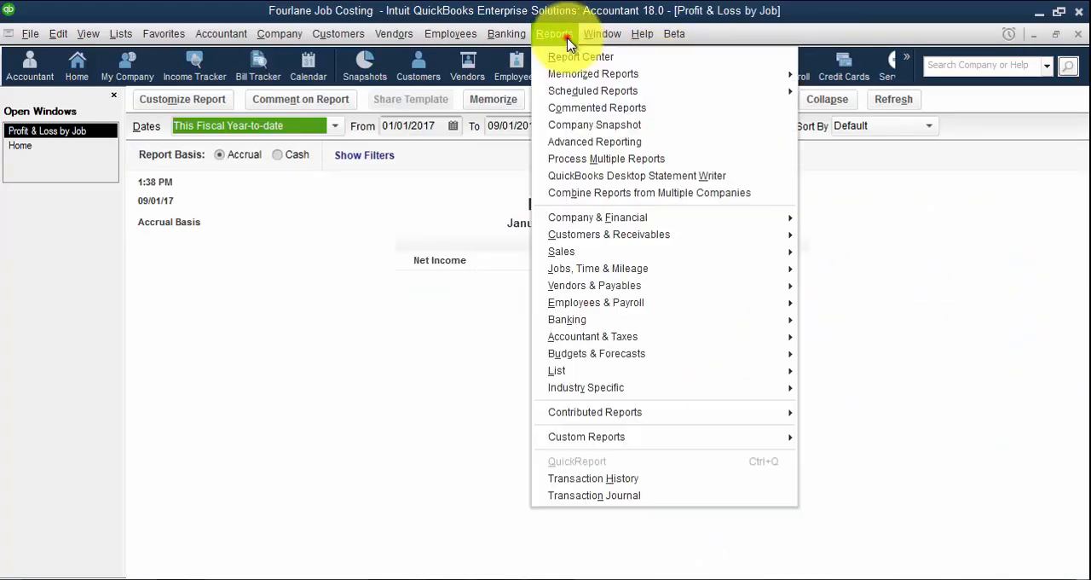
{"action": "mouse_move", "coordinate": [767, 268]}
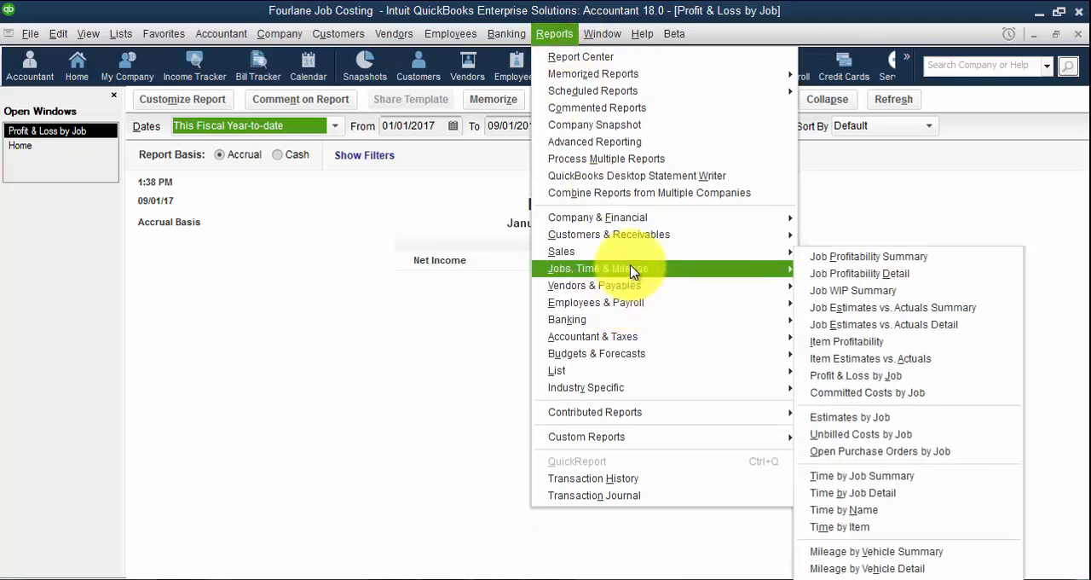
{"action": "left_click", "coordinate": [889, 317]}
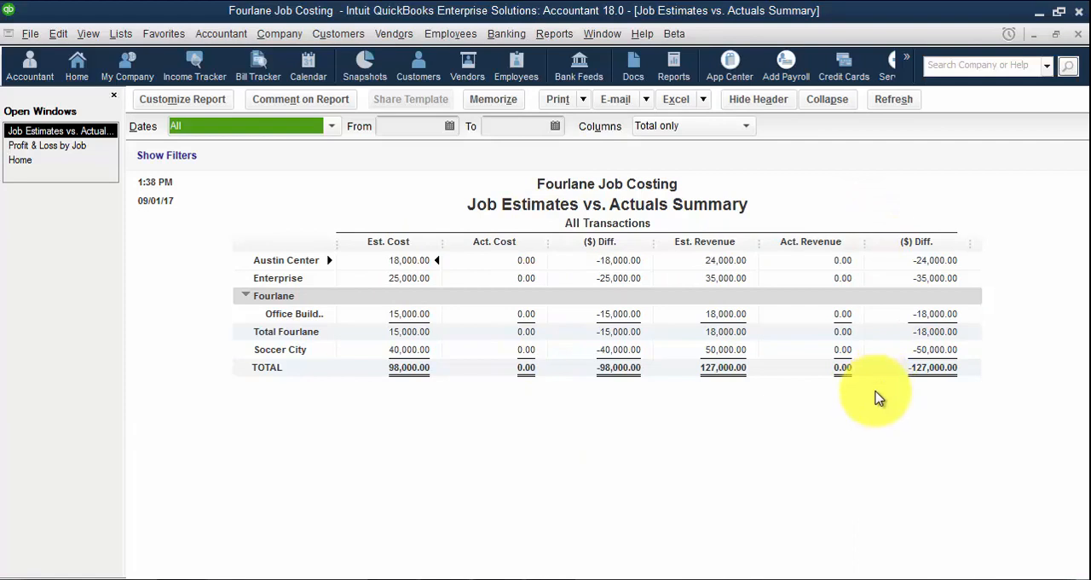
Open a weekly timesheet and choose the first listed employee for it
{"action": "left_click", "coordinate": [452, 34]}
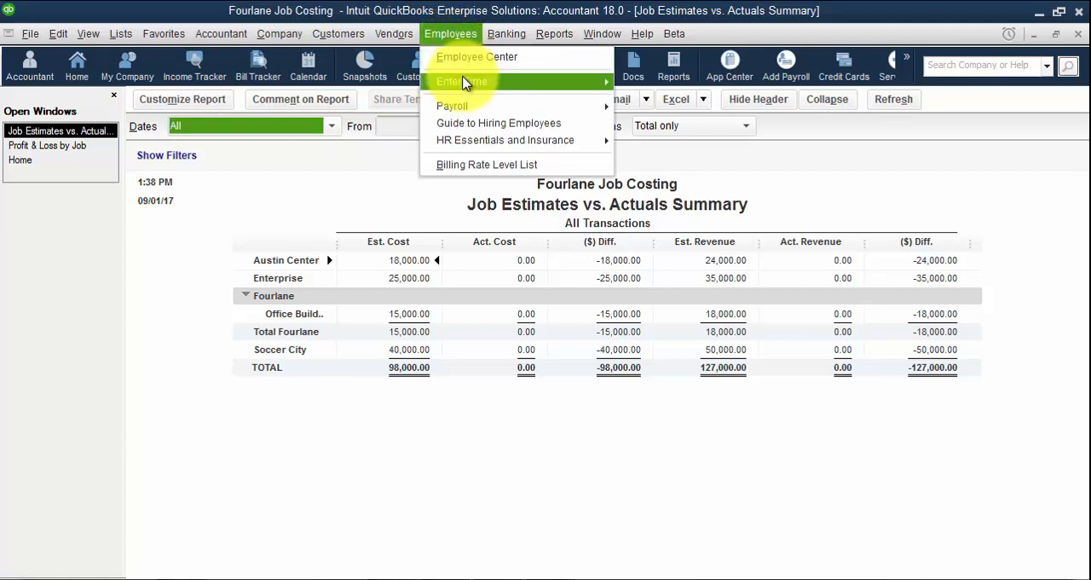
{"action": "mouse_move", "coordinate": [464, 83]}
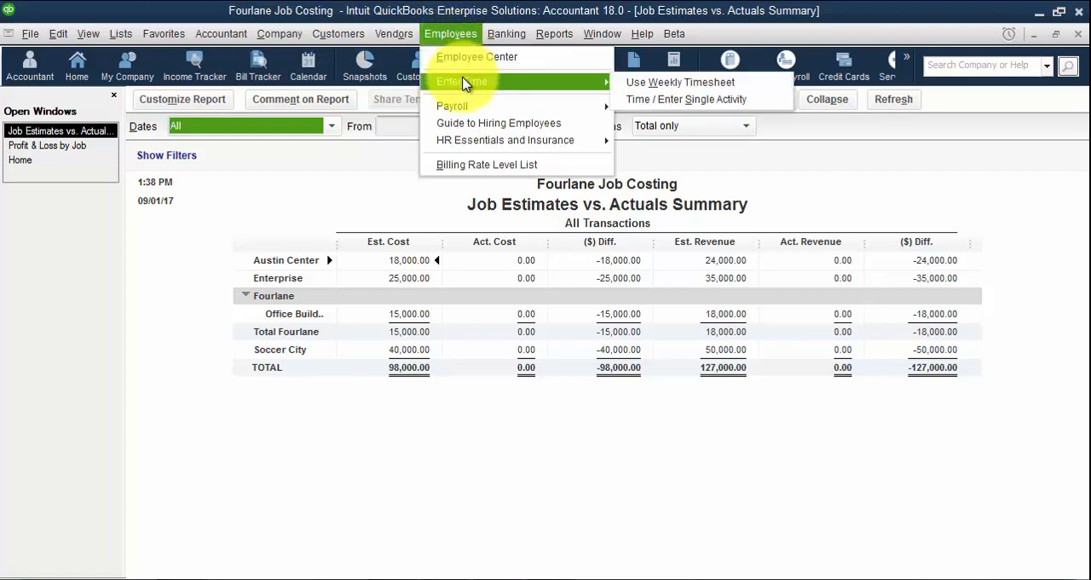
{"action": "left_click", "coordinate": [680, 82]}
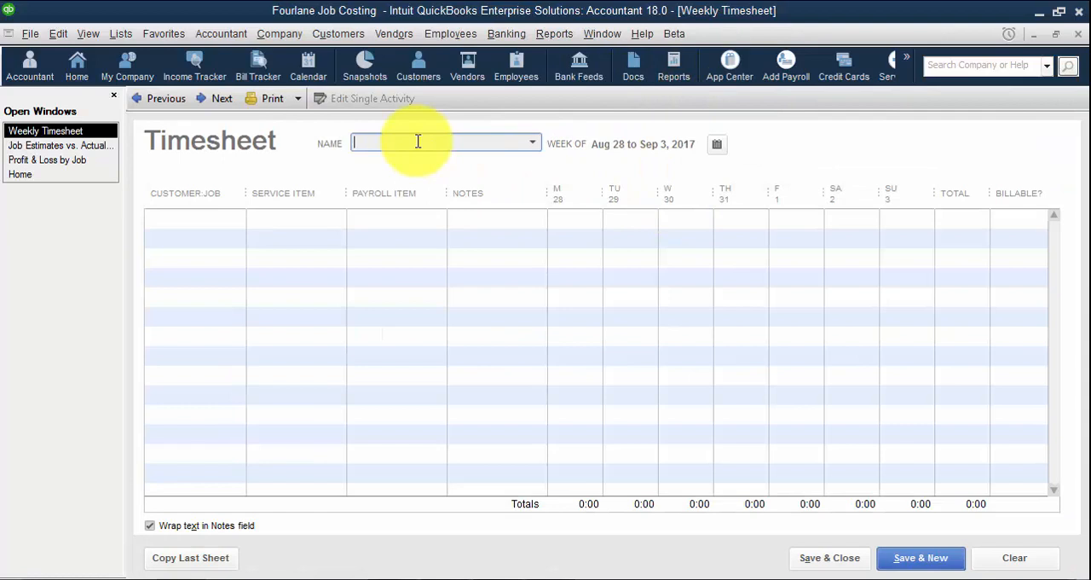
{"action": "left_click", "coordinate": [532, 143]}
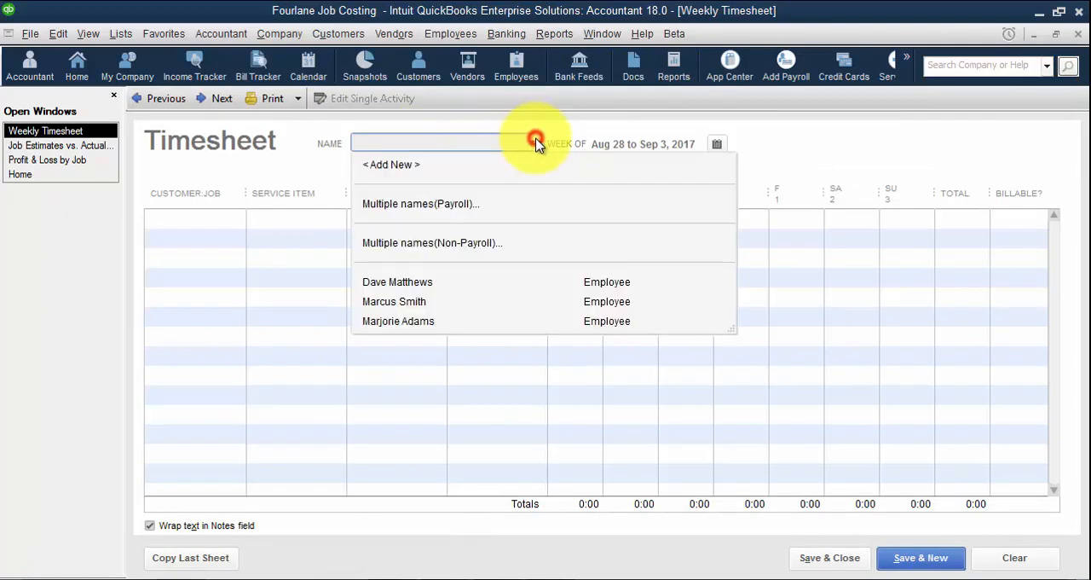
{"action": "left_click", "coordinate": [401, 282]}
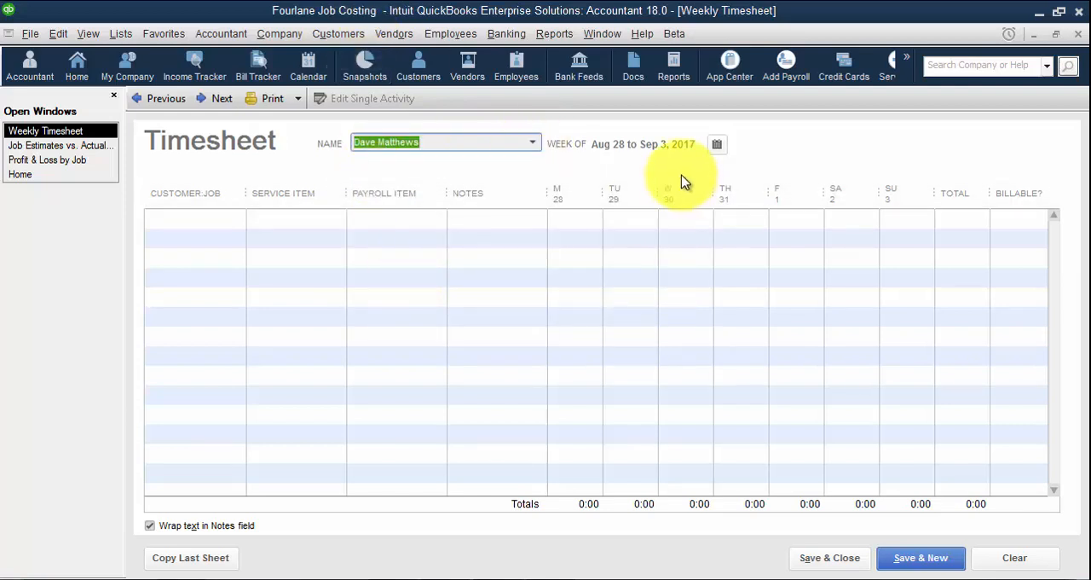
Set the timesheet's week to May 29 to Jun 4, 2017
{"action": "left_click", "coordinate": [719, 145]}
{"action": "left_click", "coordinate": [194, 190]}
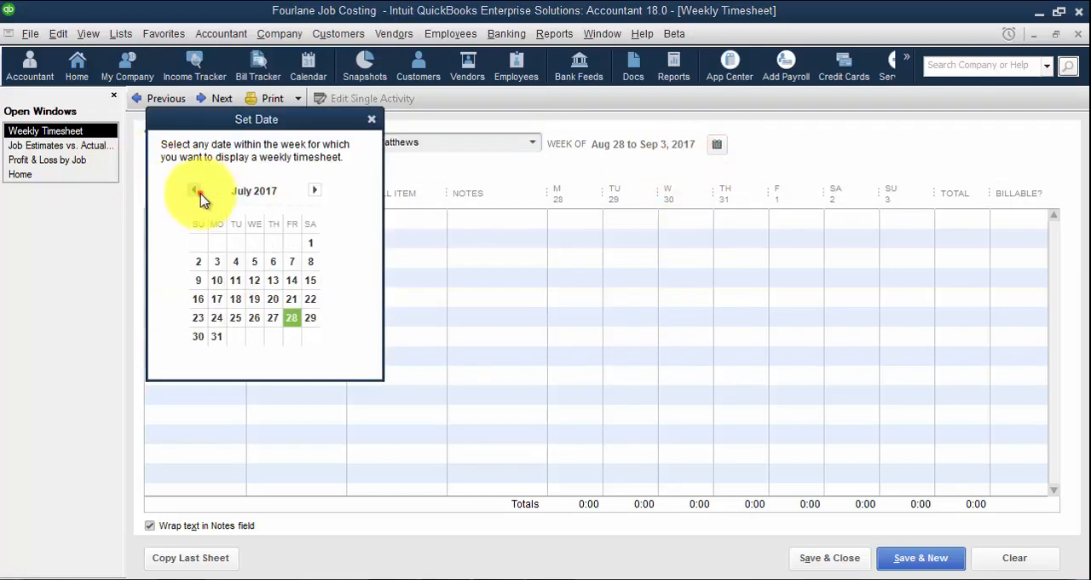
{"action": "left_click", "coordinate": [194, 190]}
{"action": "left_click", "coordinate": [276, 243]}
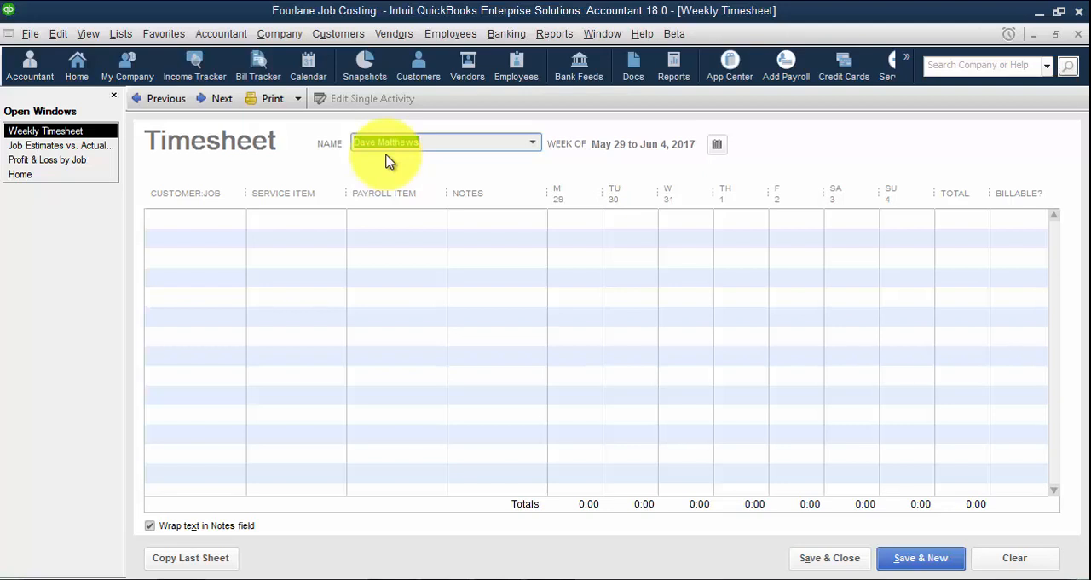
Add an Austin Center timesheet line with service item Labor, payroll item Electrical and 8 hours each on Monday and Wednesday
{"action": "left_click", "coordinate": [205, 220]}
{"action": "left_click", "coordinate": [240, 218]}
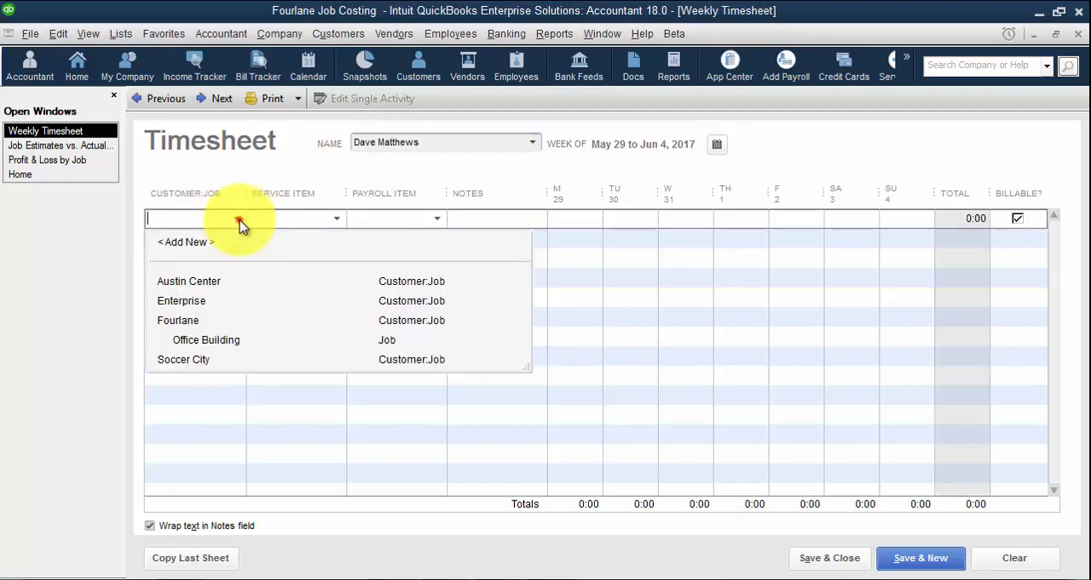
{"action": "left_click", "coordinate": [201, 281]}
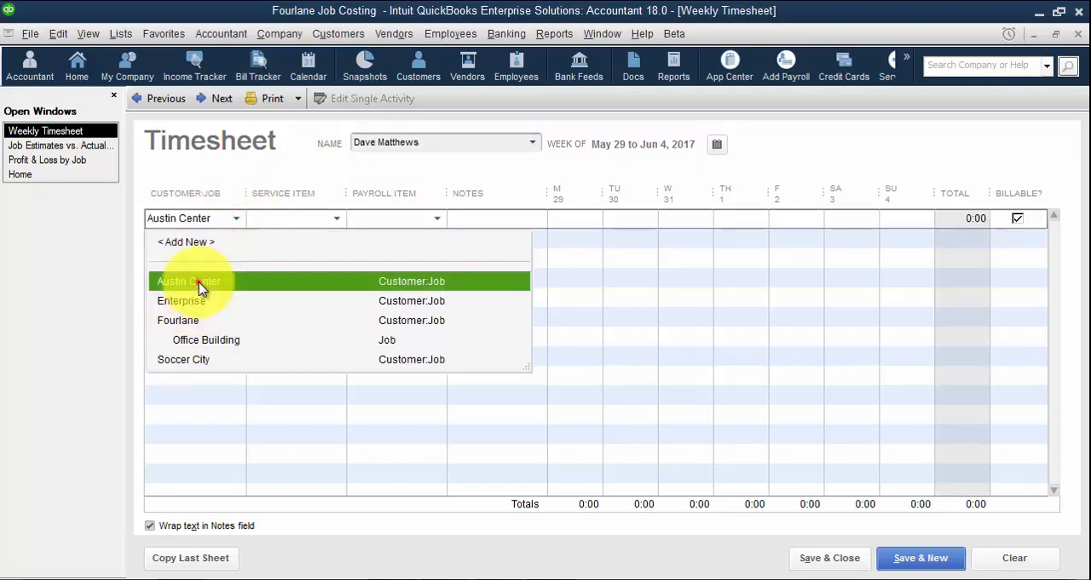
{"action": "left_click", "coordinate": [303, 219]}
{"action": "left_click", "coordinate": [338, 218]}
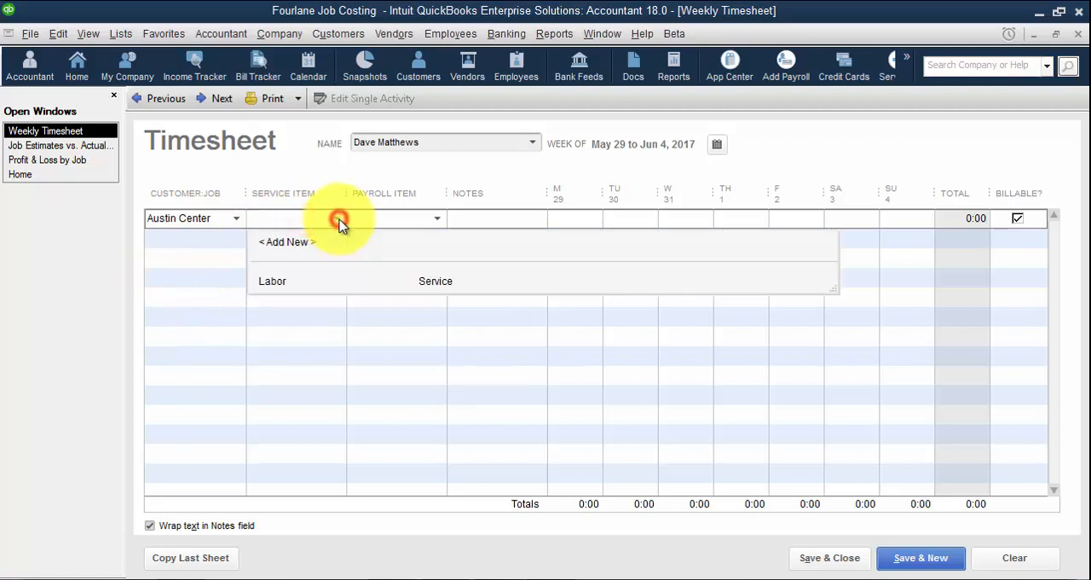
{"action": "left_click", "coordinate": [288, 281]}
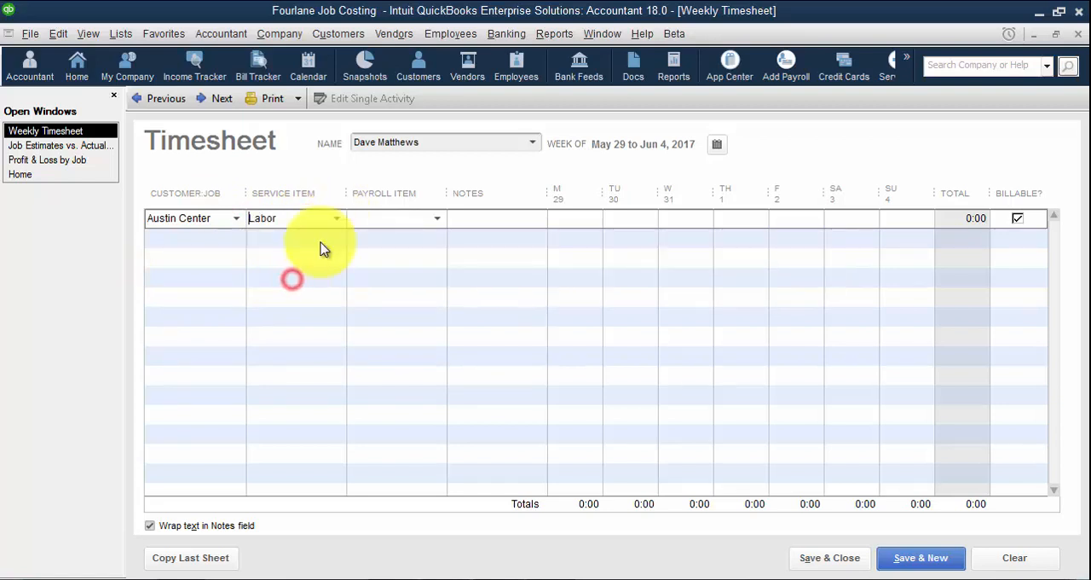
{"action": "left_click", "coordinate": [437, 219]}
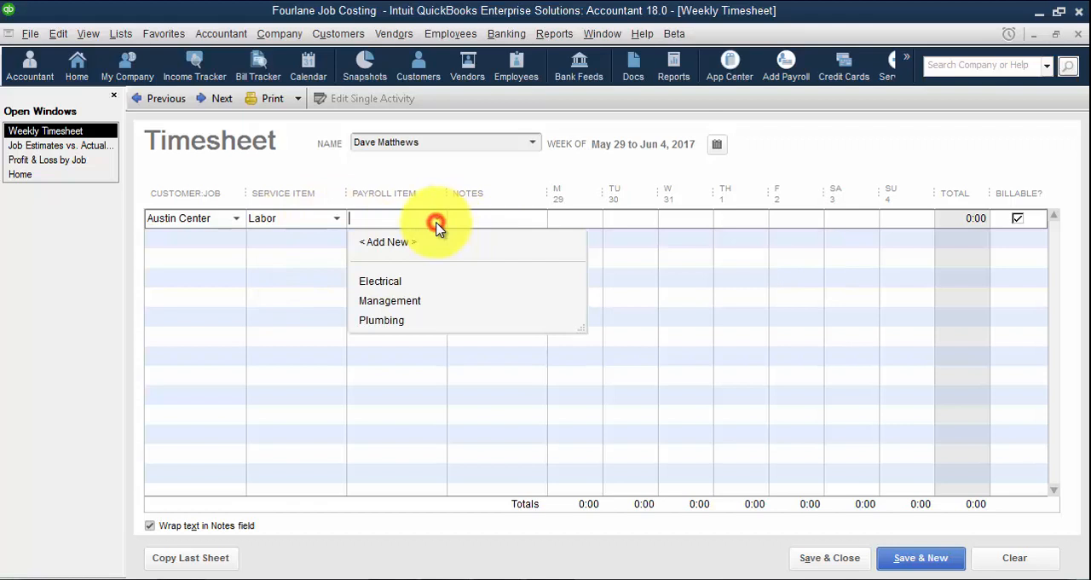
{"action": "left_click", "coordinate": [383, 283]}
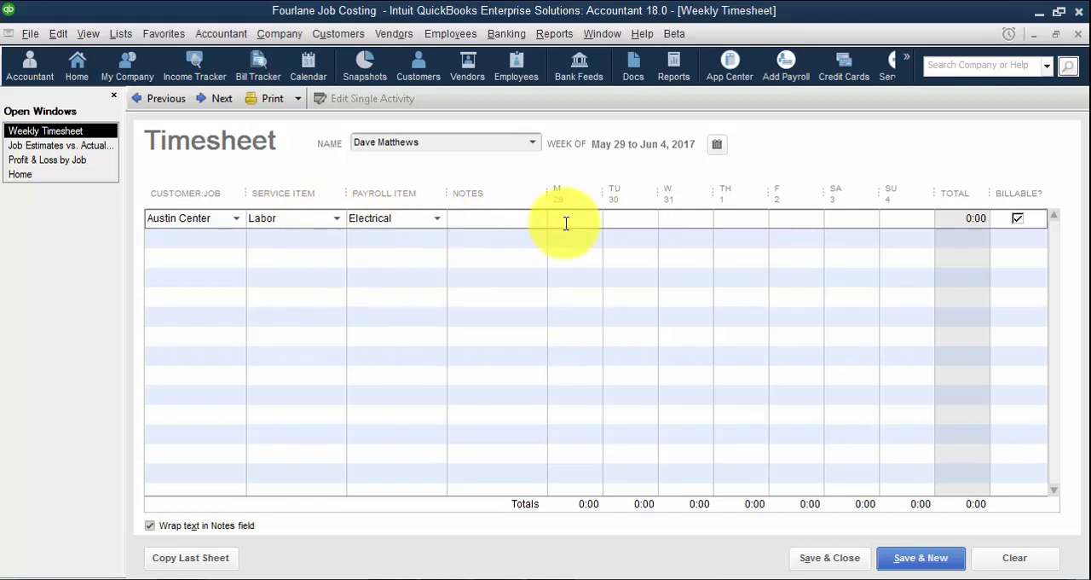
{"action": "left_click", "coordinate": [566, 223]}
{"action": "type", "text": "8"}
{"action": "key", "text": "Tab"}
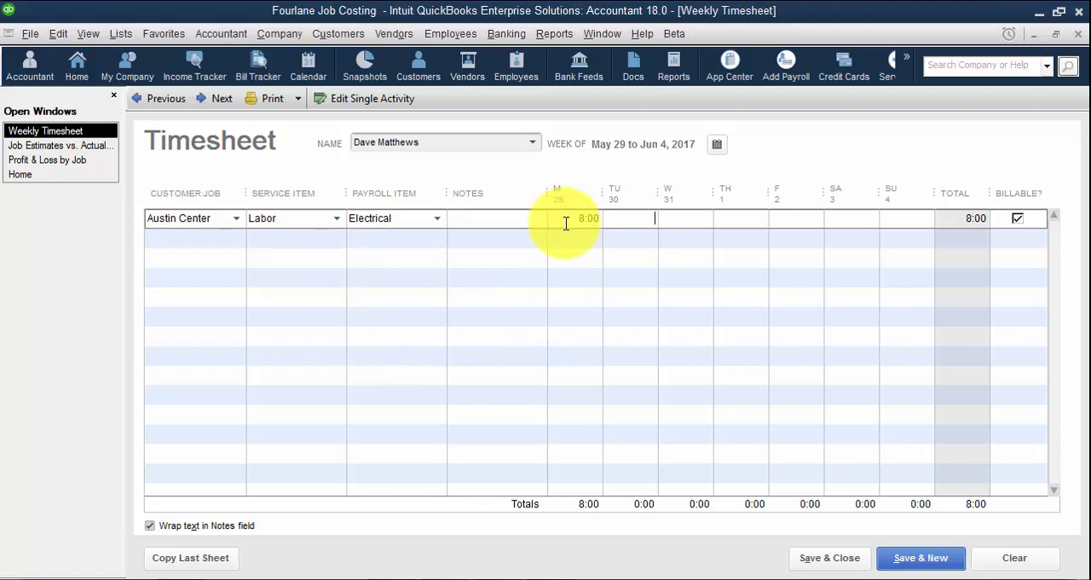
{"action": "key", "text": "Tab"}
Add a Soccer City timesheet line with service item Labor, payroll item Electrical and 8 hours each on Tuesday and Thursday
{"action": "left_click", "coordinate": [212, 242]}
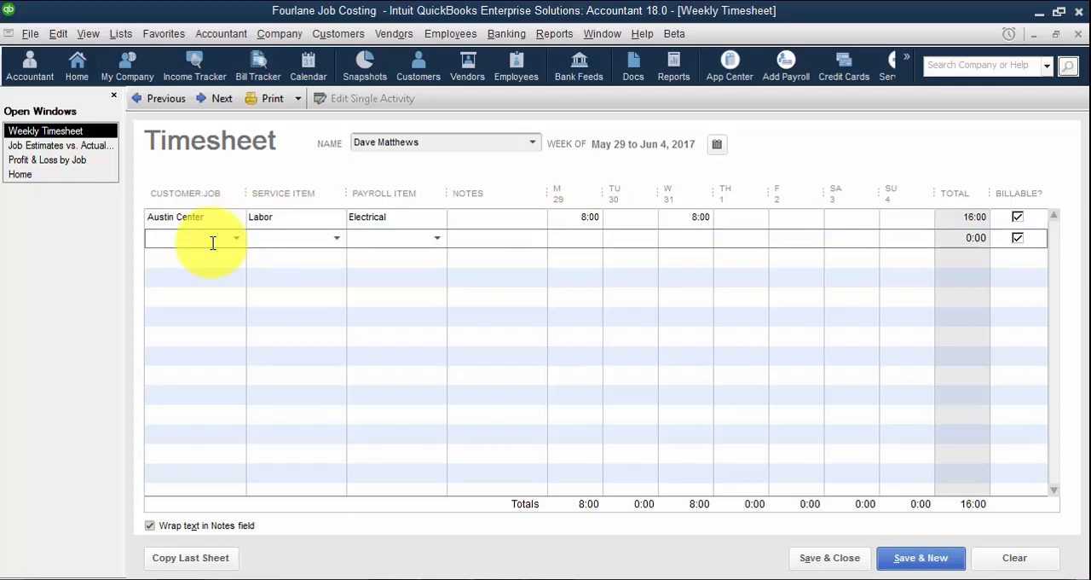
{"action": "type", "text": "s"}
{"action": "key", "text": "Tab"}
{"action": "type", "text": "l"}
{"action": "key", "text": "Tab"}
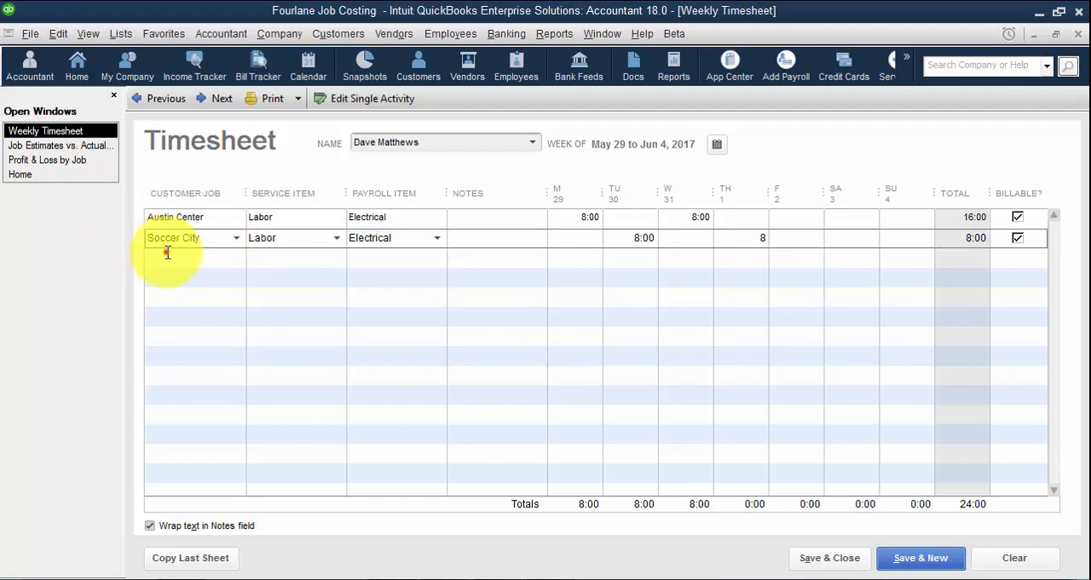
Add an Enterprise timesheet line with service item Labor, payroll item Management and 4 hours on Friday
{"action": "left_click", "coordinate": [162, 256]}
{"action": "left_click", "coordinate": [239, 257]}
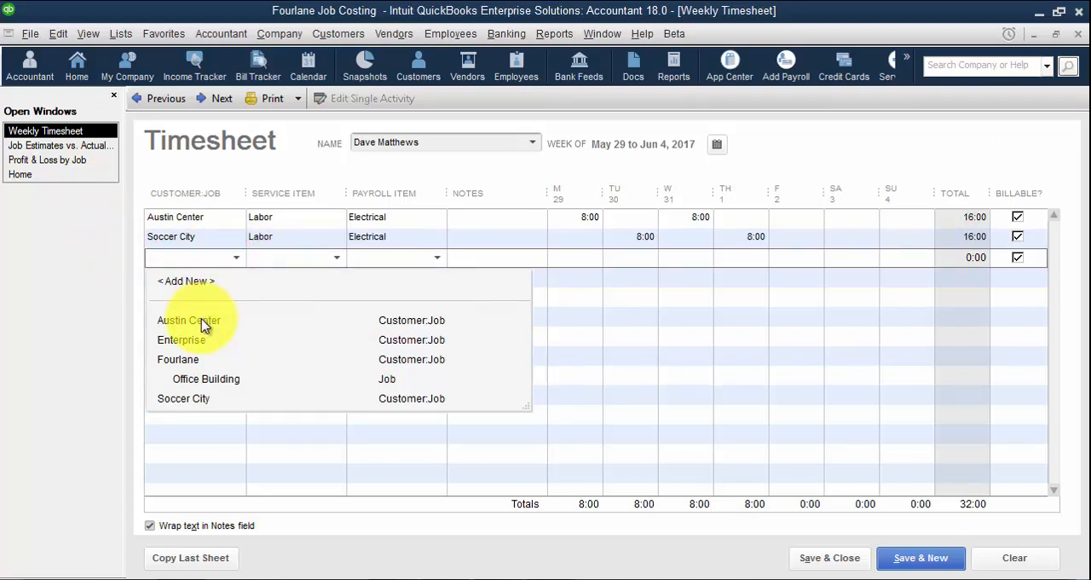
{"action": "left_click", "coordinate": [197, 339]}
{"action": "type", "text": "Labor"}
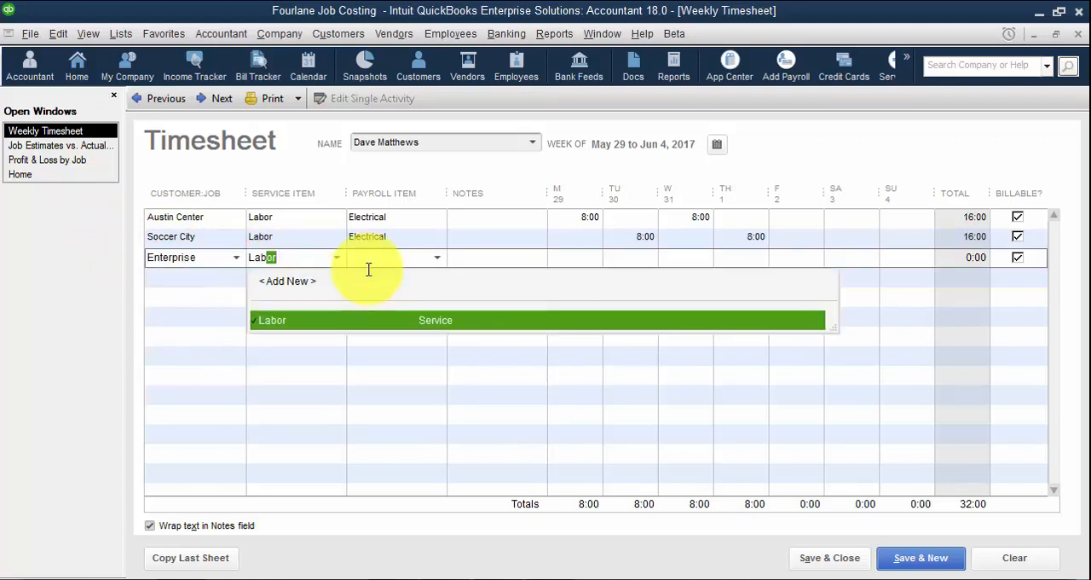
{"action": "key", "text": "Tab"}
{"action": "type", "text": "M"}
{"action": "key", "text": "Tab"}
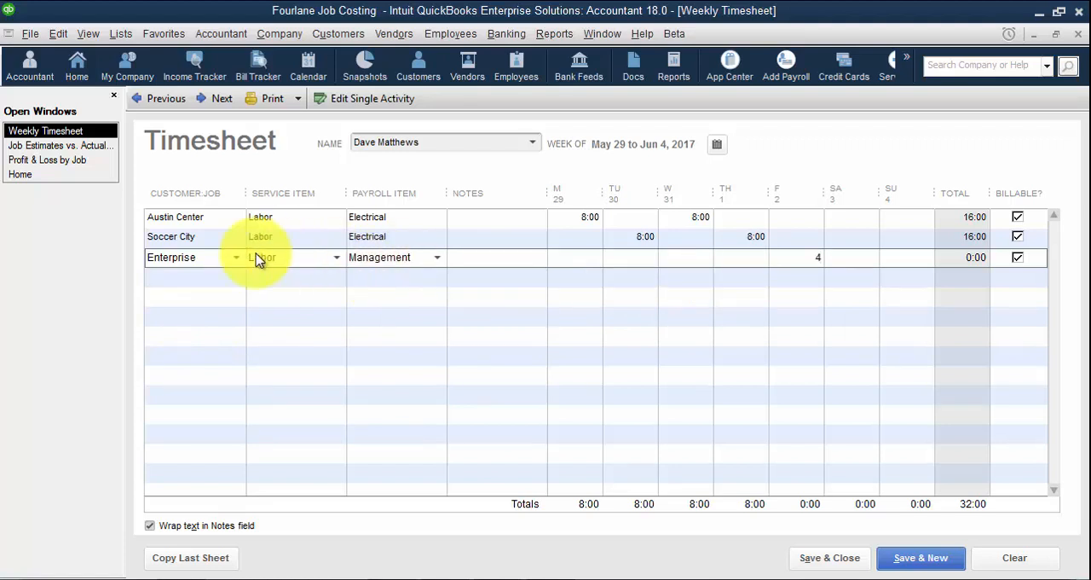
Add a Fourlane:Office Building timesheet line with service item Labor, payroll item Management and 5 hours on Friday
{"action": "left_click", "coordinate": [181, 289]}
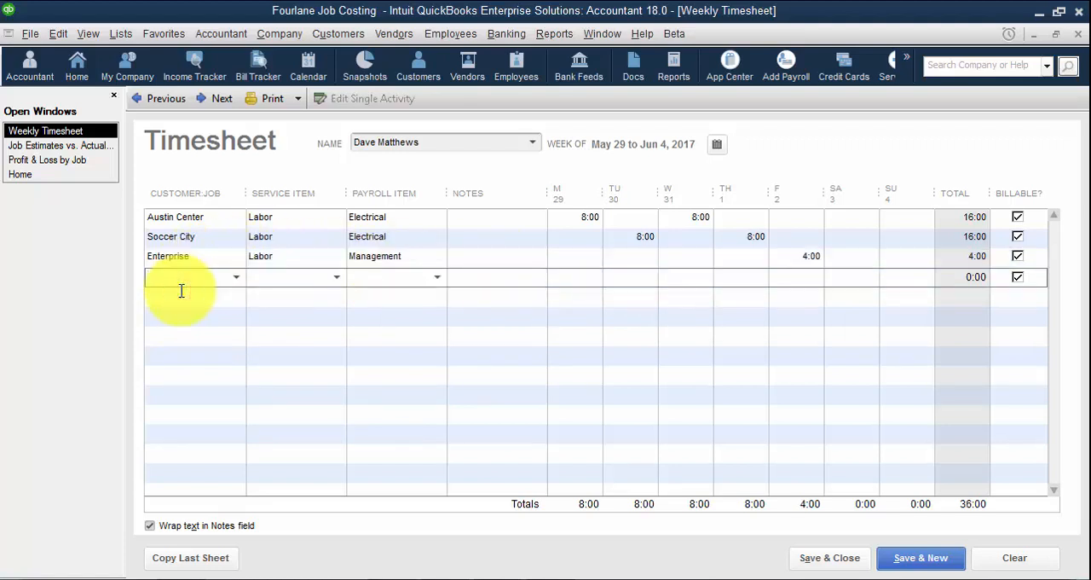
{"action": "type", "text": "Fourlane"}
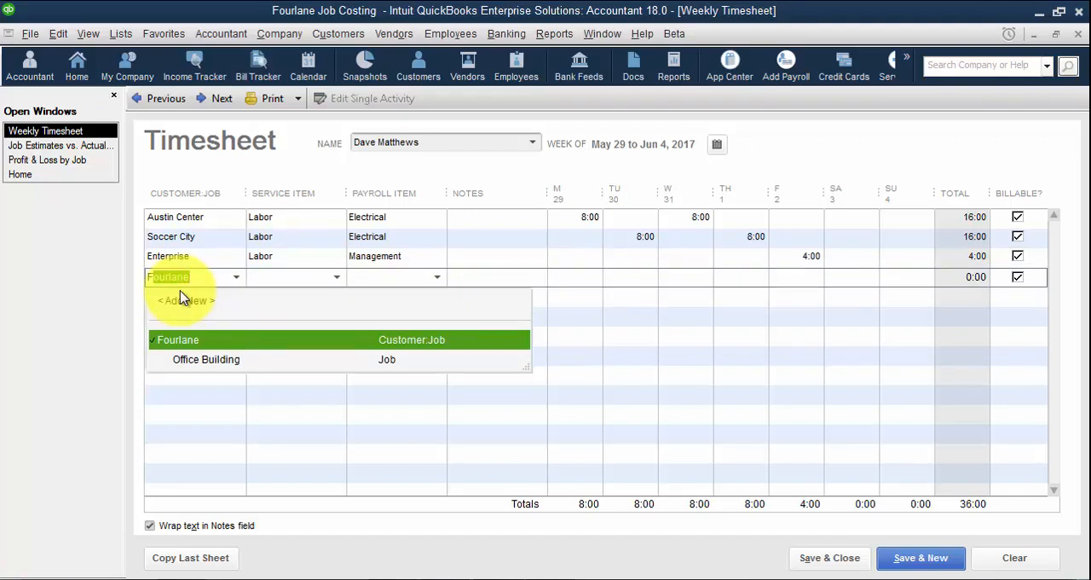
{"action": "left_click", "coordinate": [209, 359]}
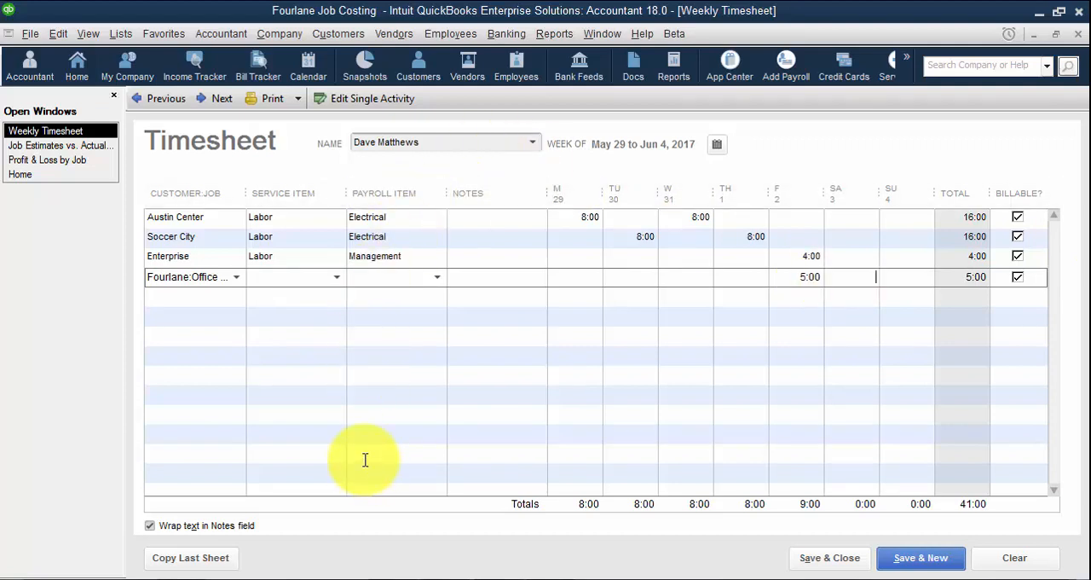
{"action": "left_click", "coordinate": [295, 279]}
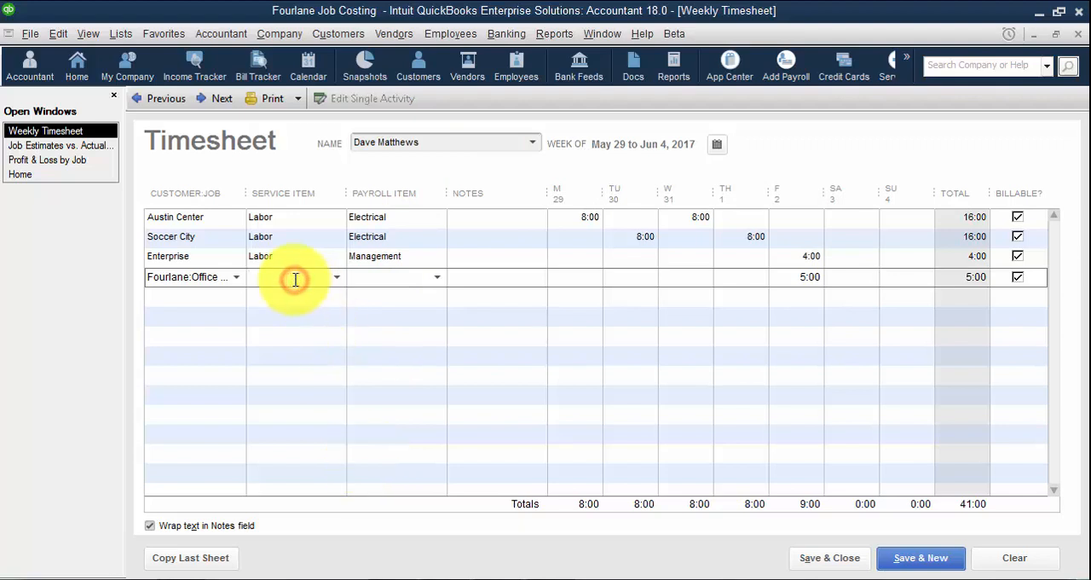
{"action": "key", "text": "Tab"}
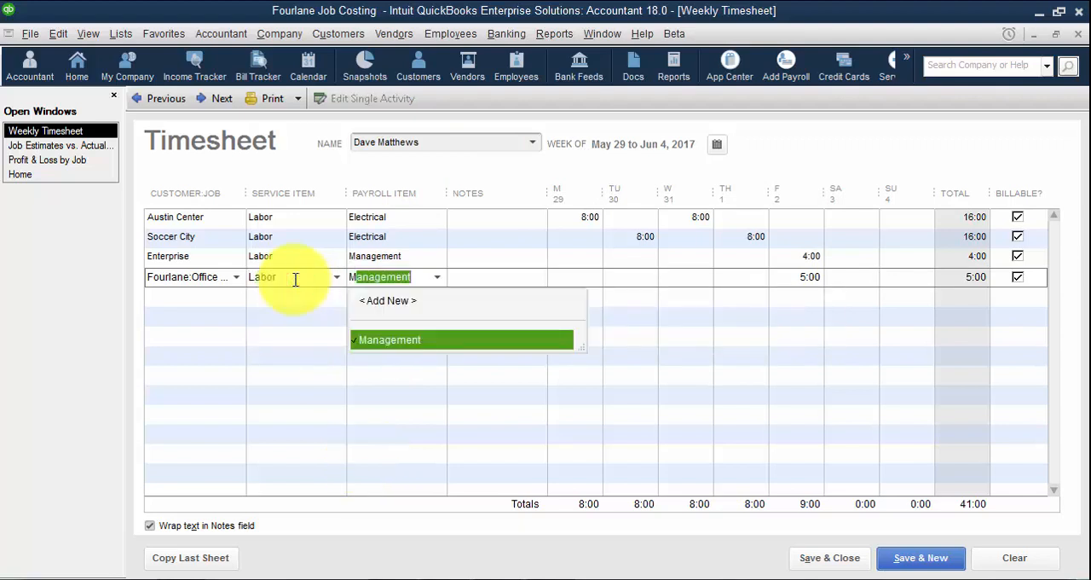
{"action": "key", "text": "Tab"}
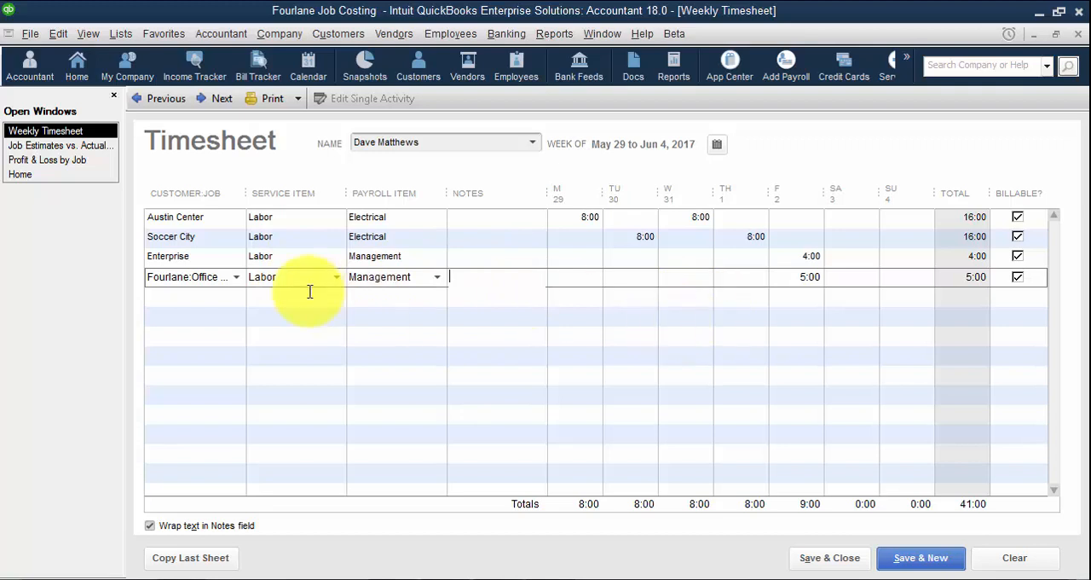
Copy the previous week's timesheet into each of the five weeks from Jun 5 through Jul 9, 2017, and save the final sheet
{"action": "left_click", "coordinate": [216, 98]}
{"action": "left_click", "coordinate": [175, 558]}
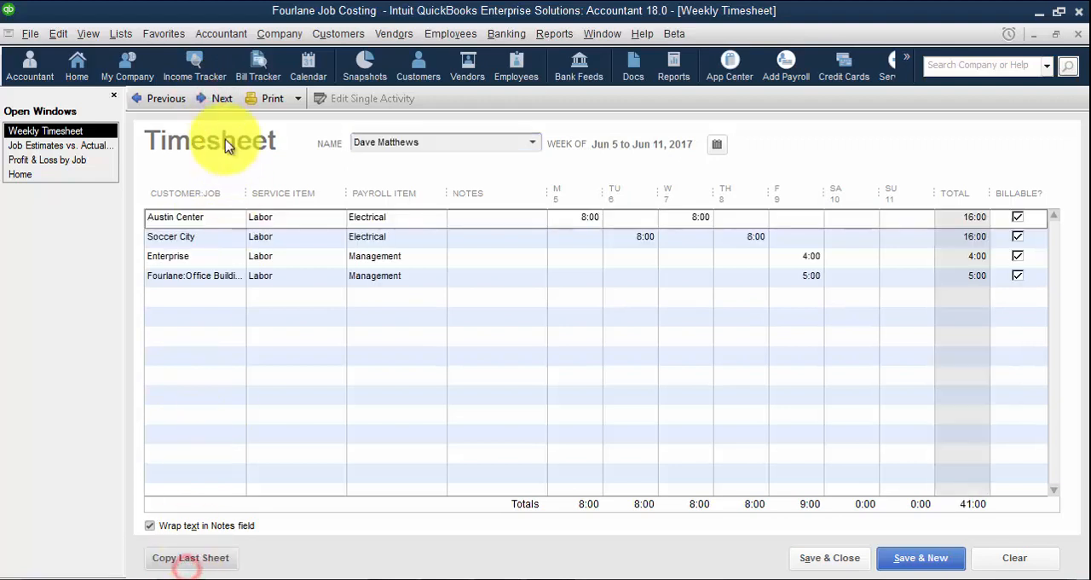
{"action": "left_click", "coordinate": [217, 98]}
{"action": "left_click", "coordinate": [194, 559]}
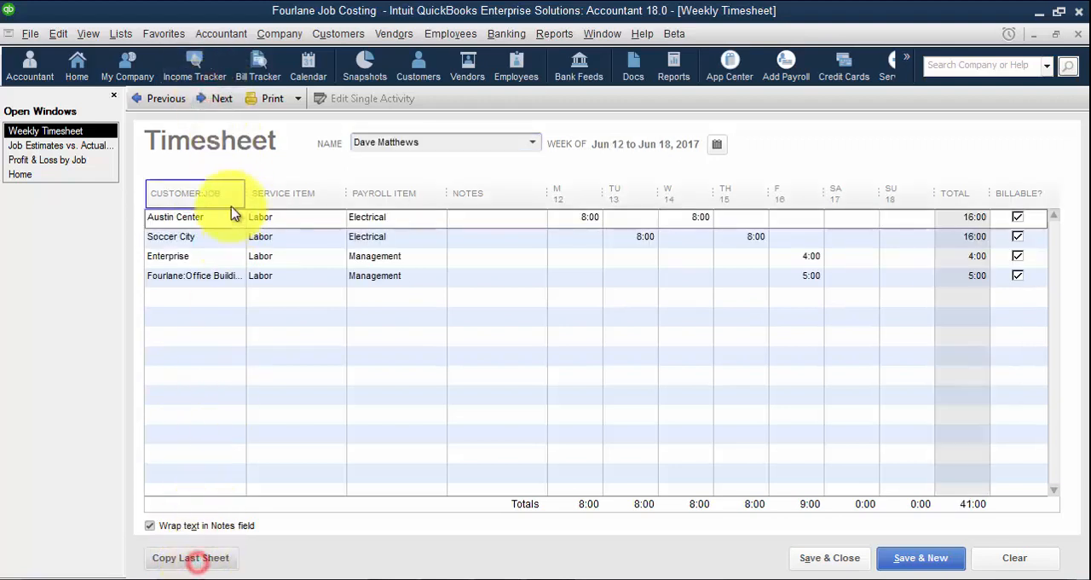
{"action": "left_click", "coordinate": [216, 98]}
{"action": "left_click", "coordinate": [205, 563]}
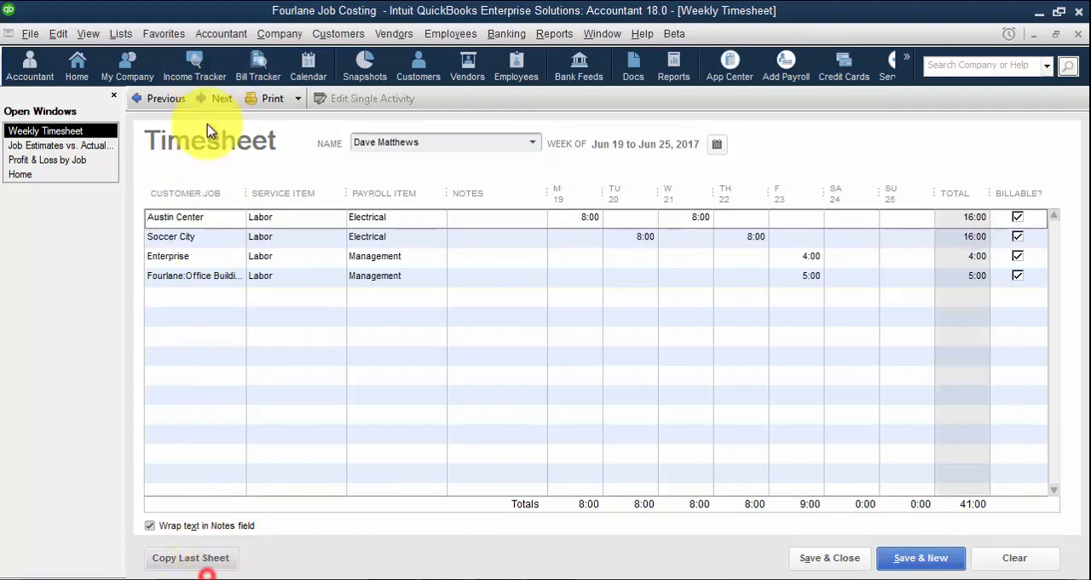
{"action": "left_click", "coordinate": [216, 98]}
{"action": "left_click", "coordinate": [212, 563]}
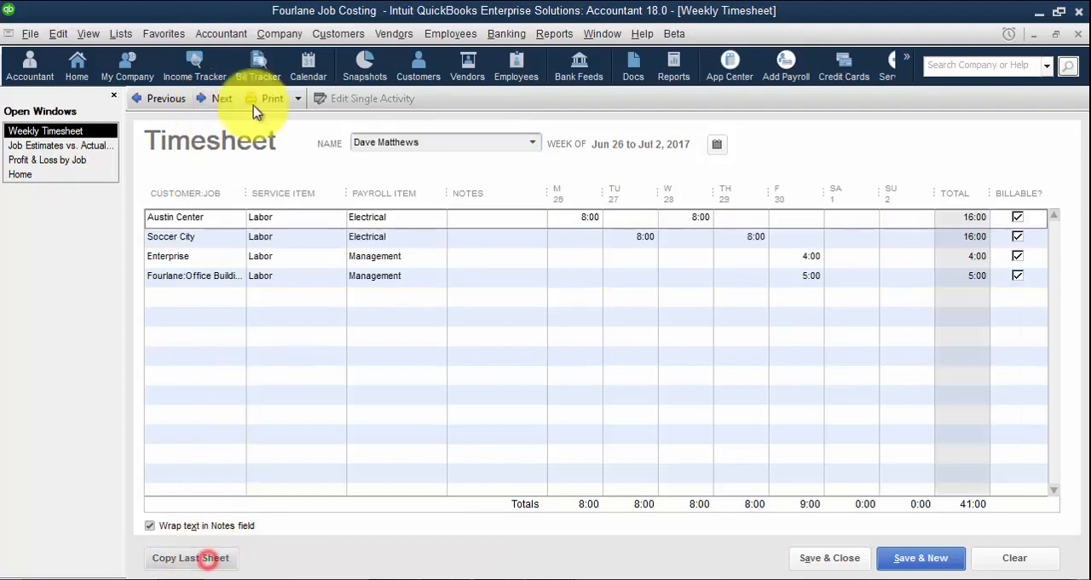
{"action": "left_click", "coordinate": [217, 98]}
{"action": "left_click", "coordinate": [205, 555]}
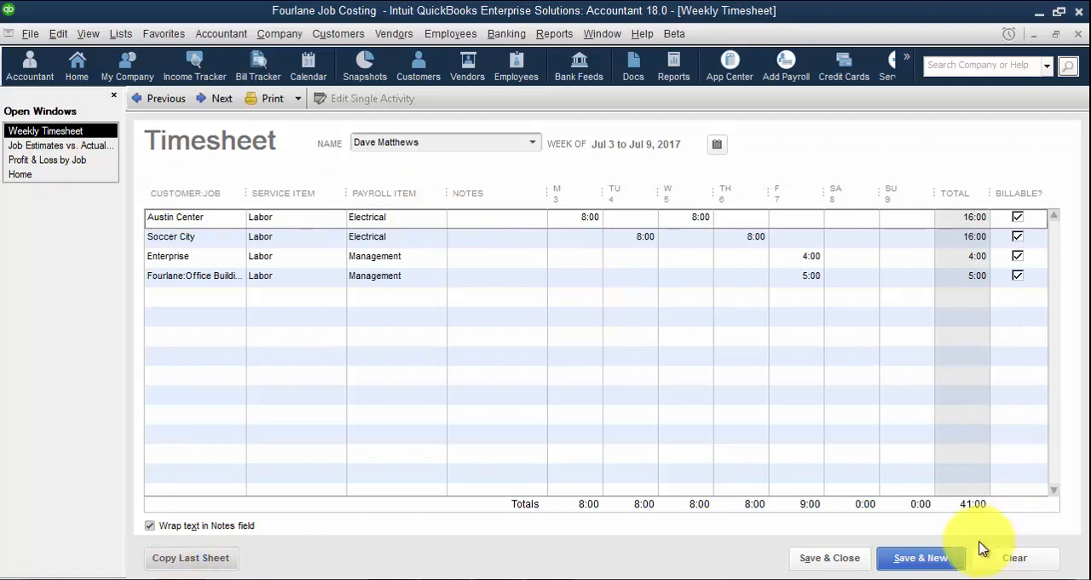
{"action": "left_click", "coordinate": [948, 562]}
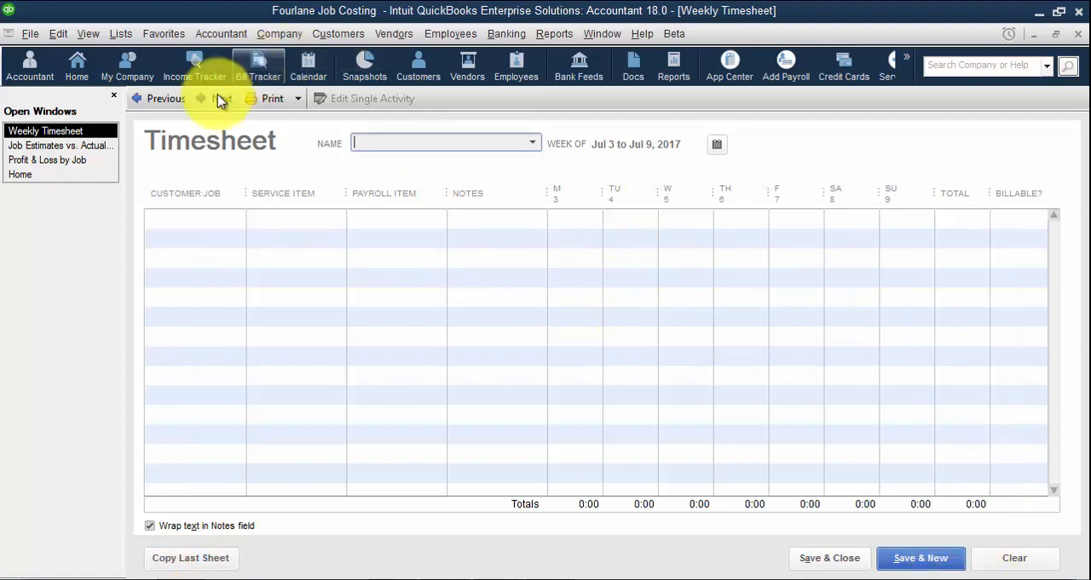
Start a timesheet for the second employee listed, covering the week of Jun 5 to Jun 11, 2017
{"action": "left_click", "coordinate": [530, 144]}
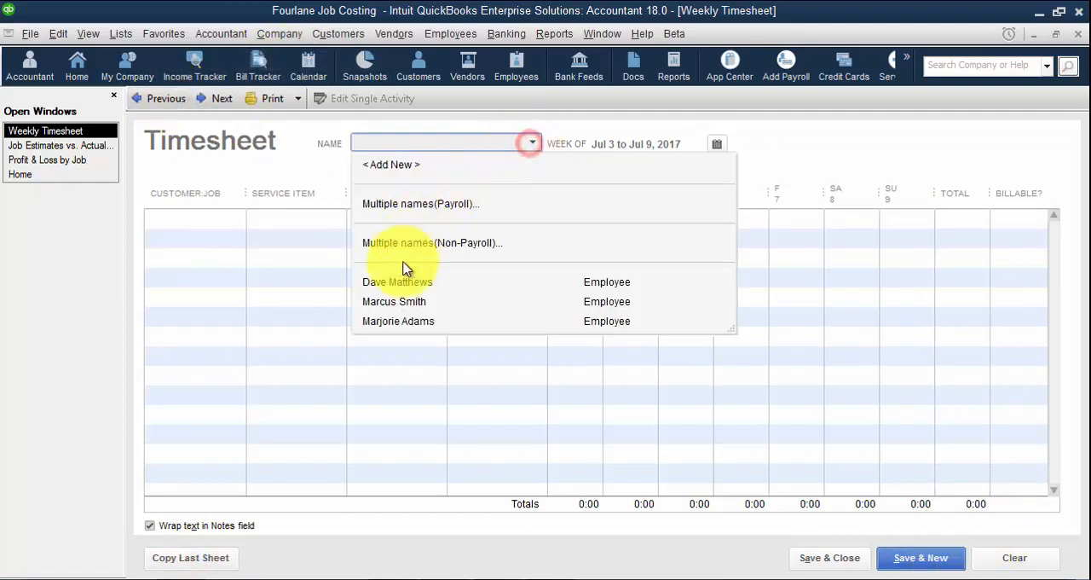
{"action": "left_click", "coordinate": [402, 302]}
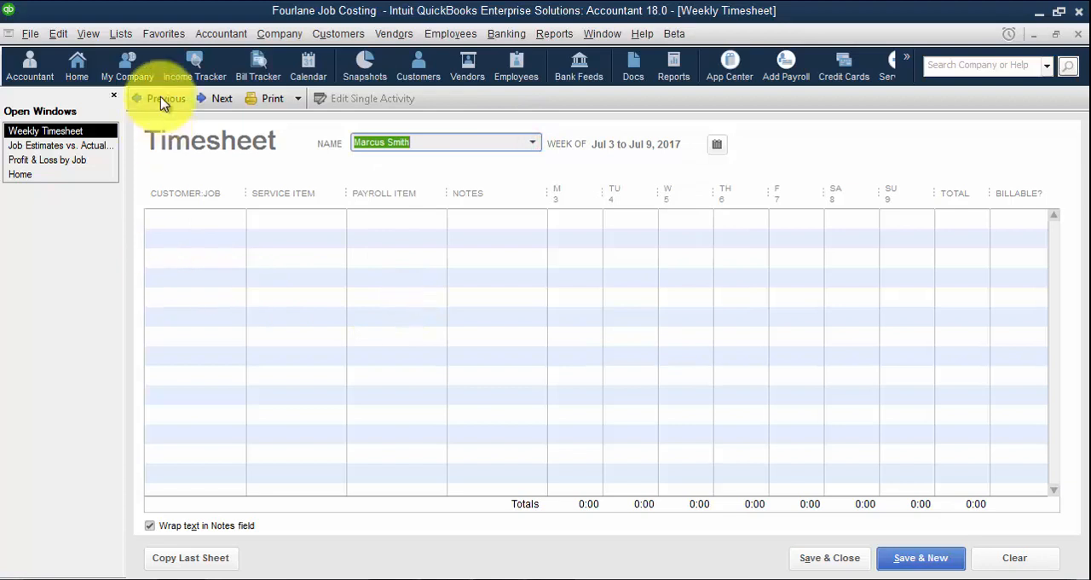
{"action": "left_click", "coordinate": [714, 147]}
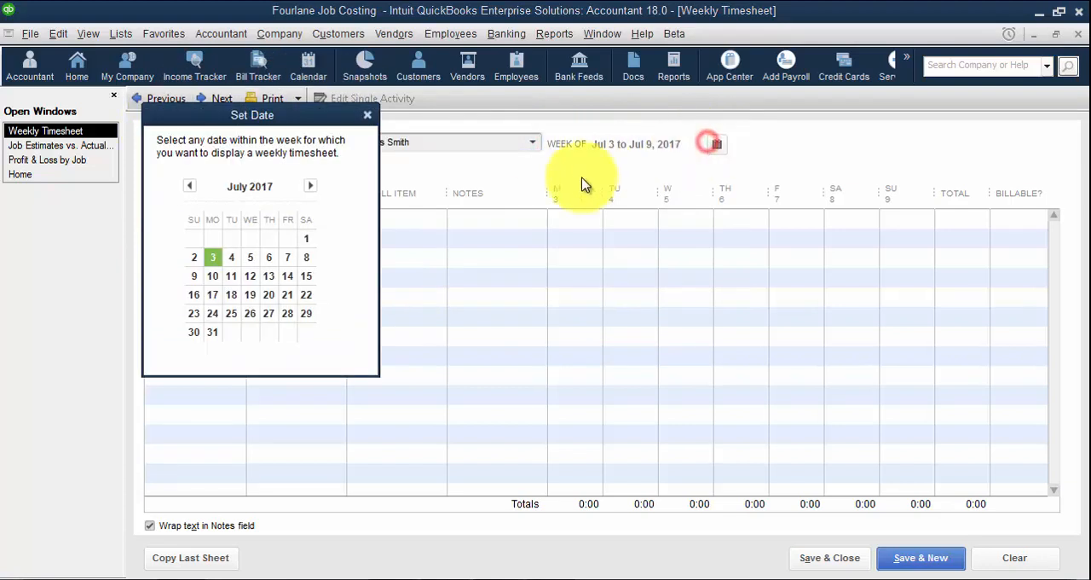
{"action": "left_click", "coordinate": [191, 186]}
{"action": "left_click", "coordinate": [191, 186]}
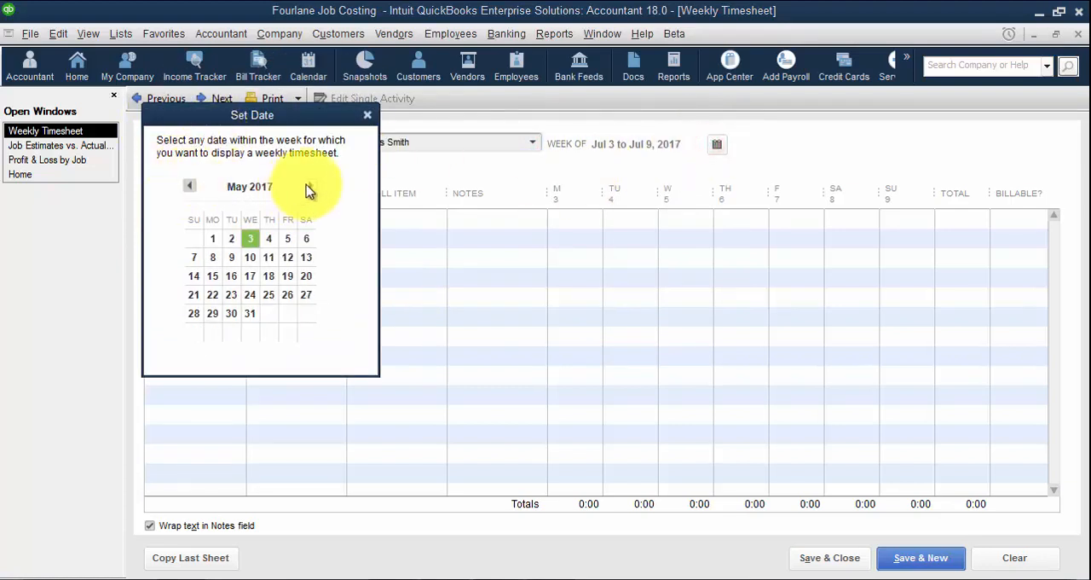
{"action": "left_click", "coordinate": [310, 186]}
{"action": "left_click", "coordinate": [214, 257]}
Enter a Fourlane:Office Building line with payroll item Plumbing and 4 hours each on Monday, Tuesday and Wednesday
{"action": "left_click", "coordinate": [180, 213]}
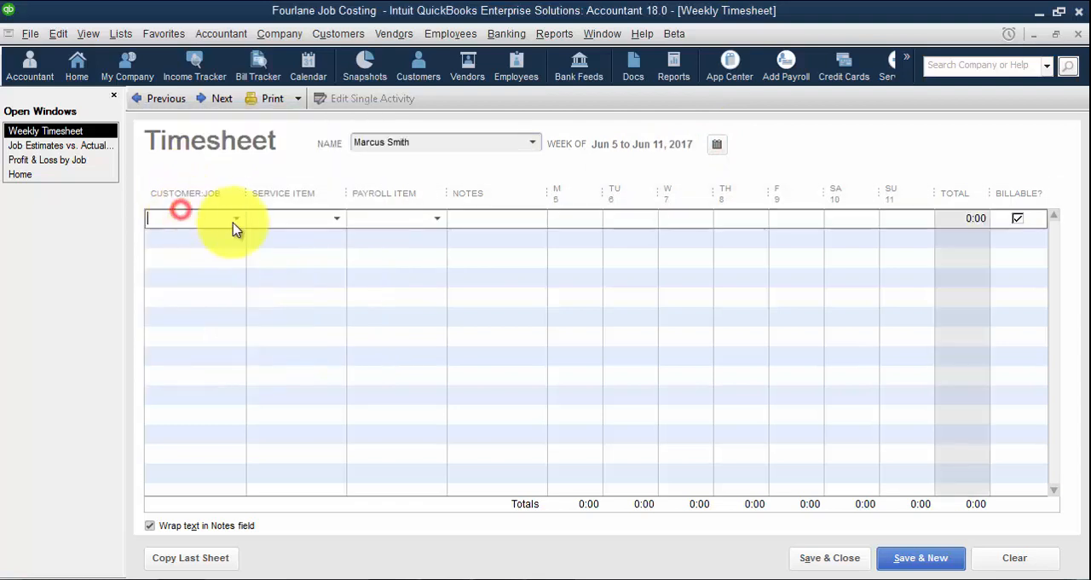
{"action": "left_click", "coordinate": [232, 218]}
{"action": "left_click", "coordinate": [194, 339]}
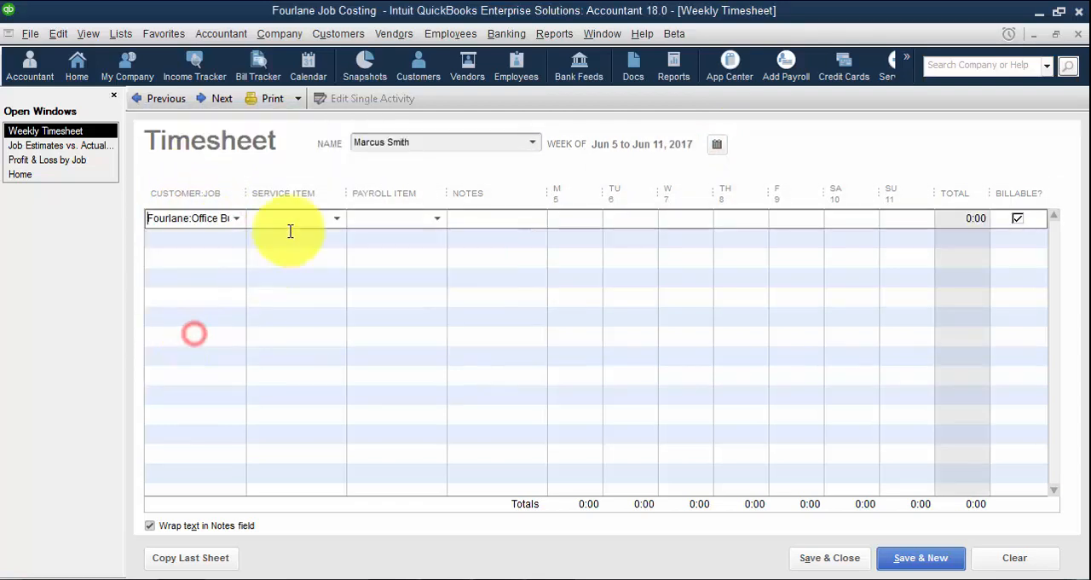
{"action": "left_click", "coordinate": [378, 219]}
{"action": "left_click", "coordinate": [433, 220]}
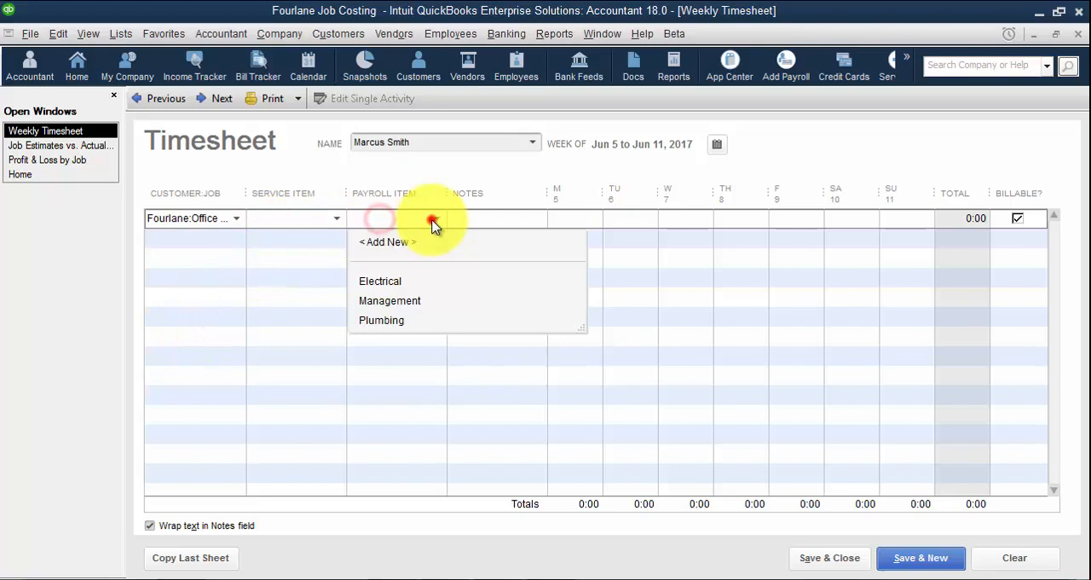
{"action": "left_click", "coordinate": [380, 321]}
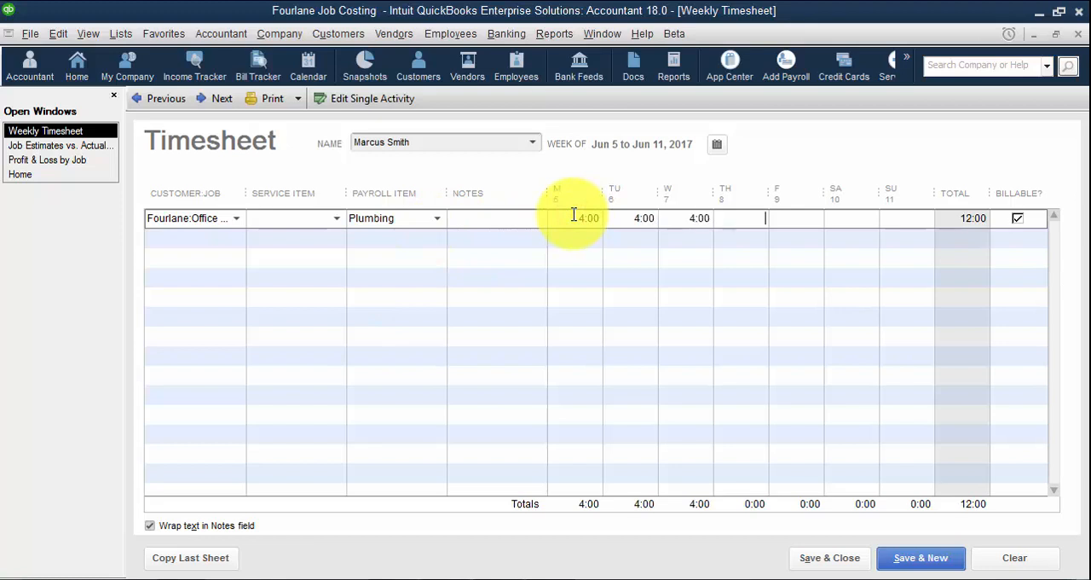
{"action": "left_click", "coordinate": [227, 231]}
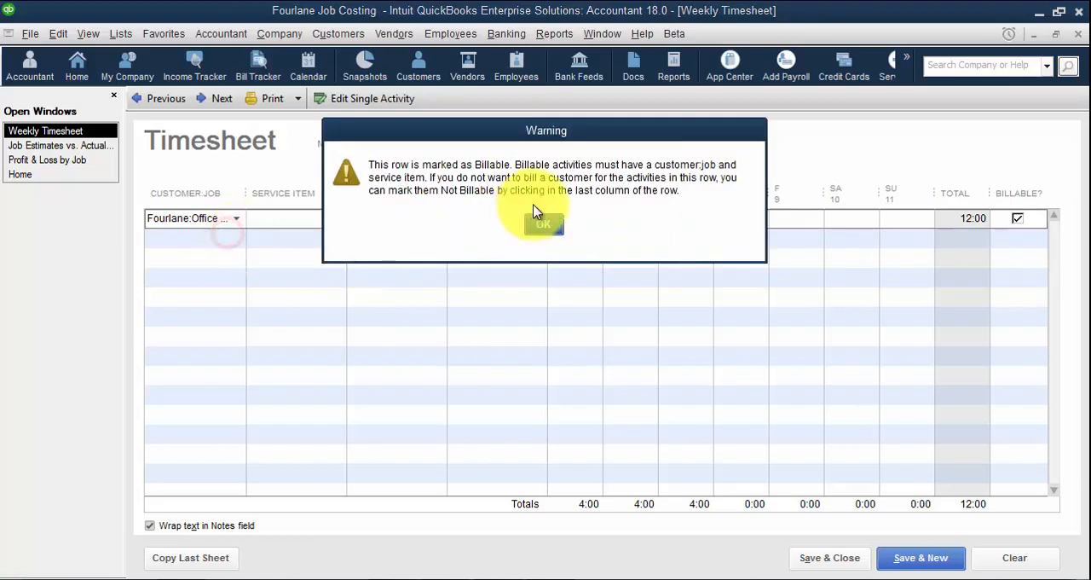
{"action": "left_click", "coordinate": [546, 236]}
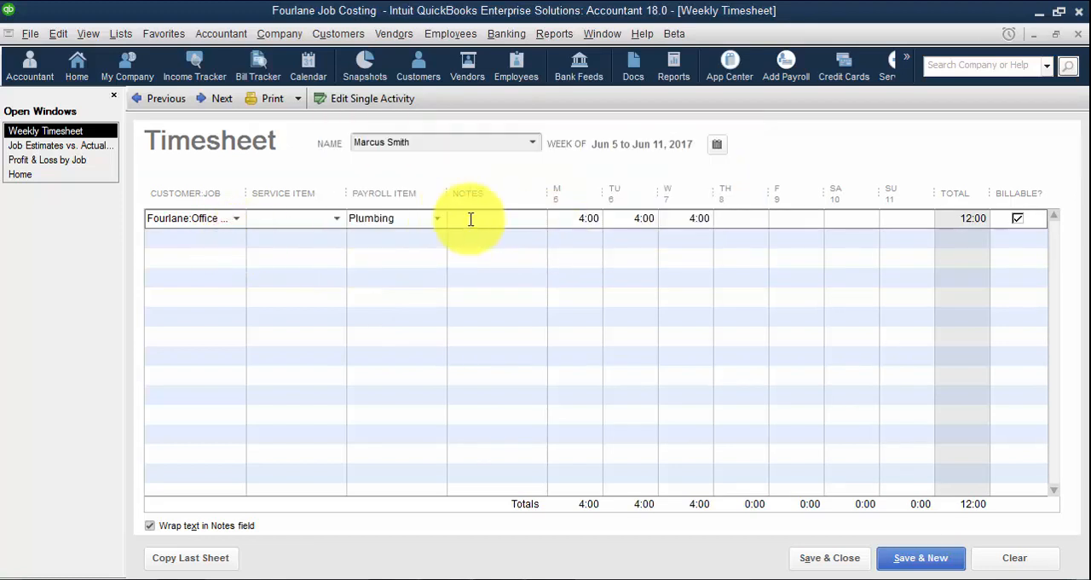
Set the service item of the Fourlane:Office Building line to Labor
{"action": "left_click", "coordinate": [236, 219]}
{"action": "left_click", "coordinate": [336, 219]}
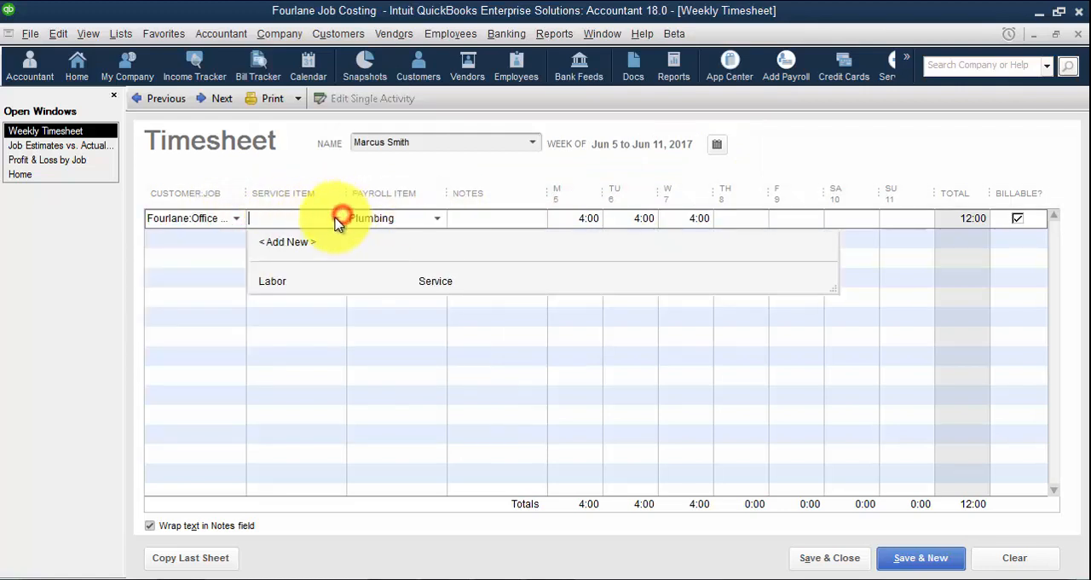
{"action": "left_click", "coordinate": [265, 275]}
{"action": "left_click", "coordinate": [543, 249]}
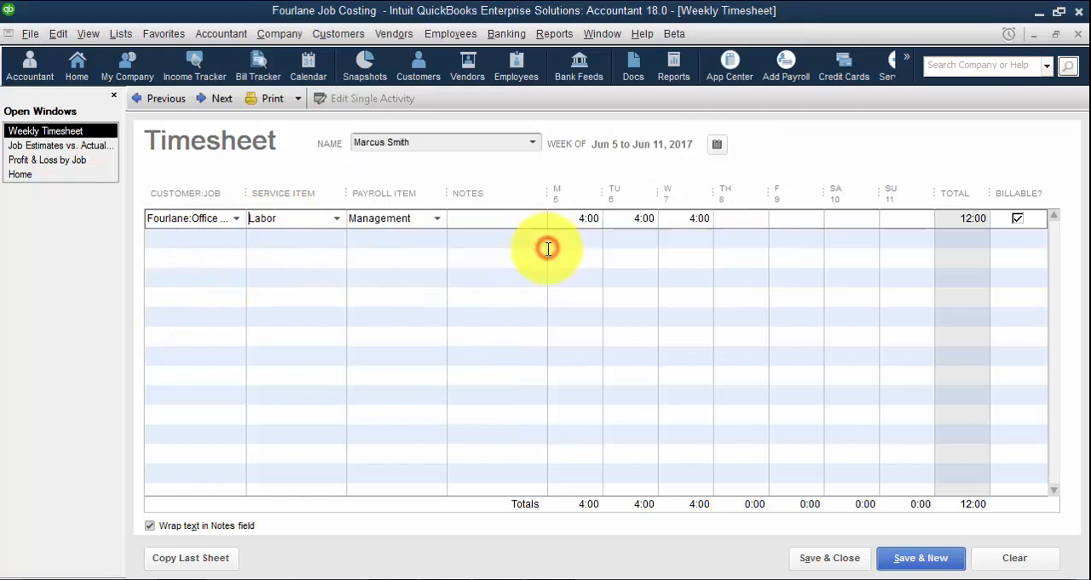
Try the payroll items Plumbing and Management on the Fourlane:Office Building line
{"action": "left_click", "coordinate": [443, 219]}
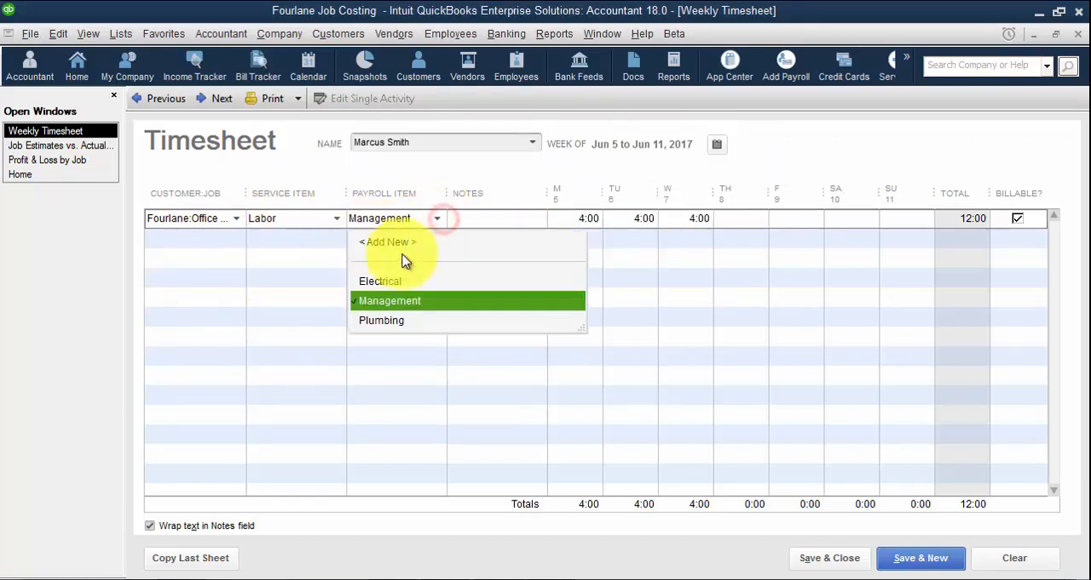
{"action": "left_click", "coordinate": [383, 318]}
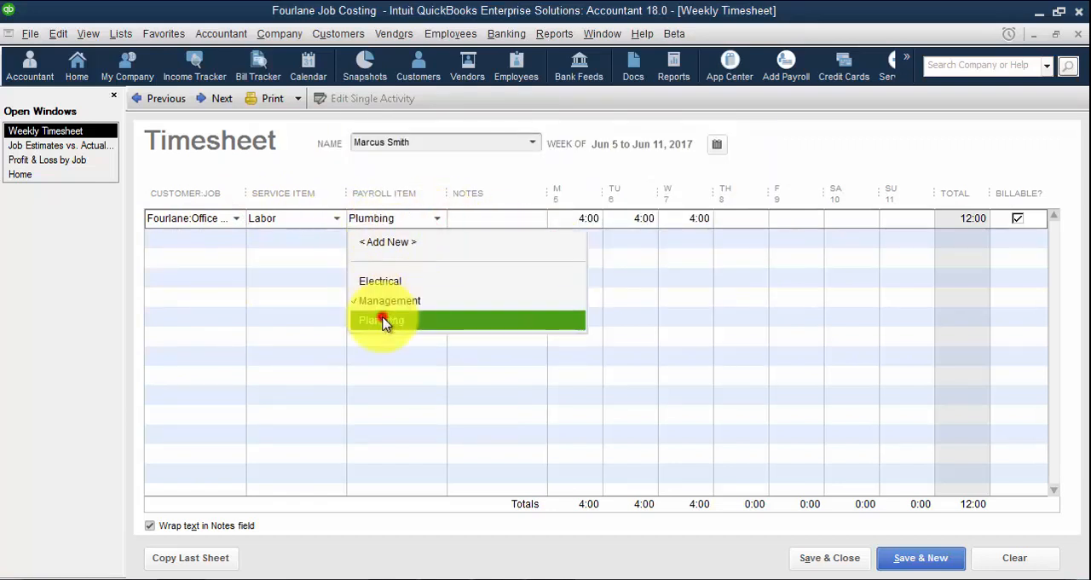
{"action": "left_click", "coordinate": [436, 220]}
{"action": "left_click", "coordinate": [405, 304]}
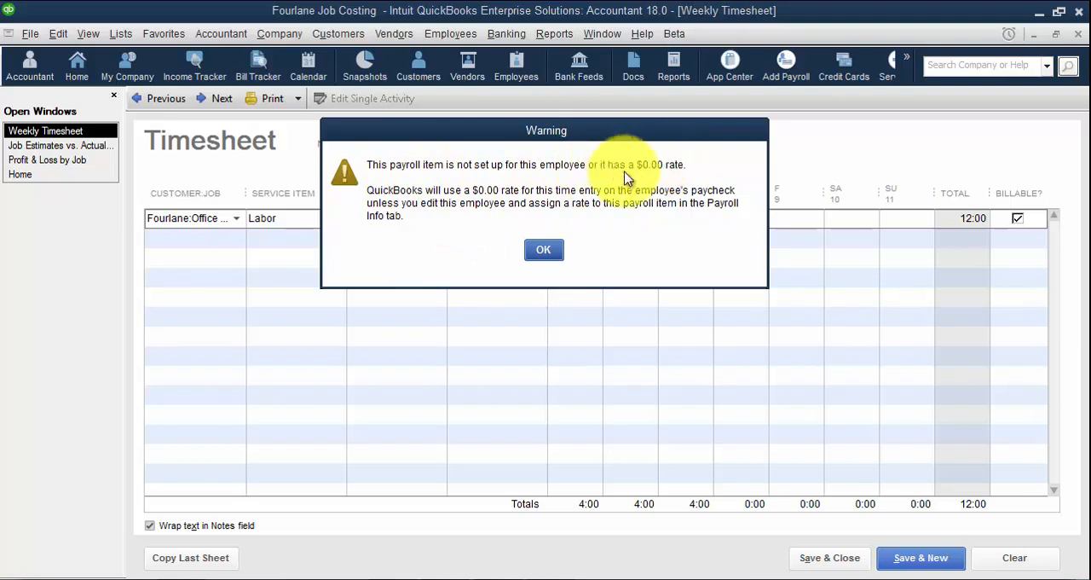
{"action": "left_click", "coordinate": [543, 252]}
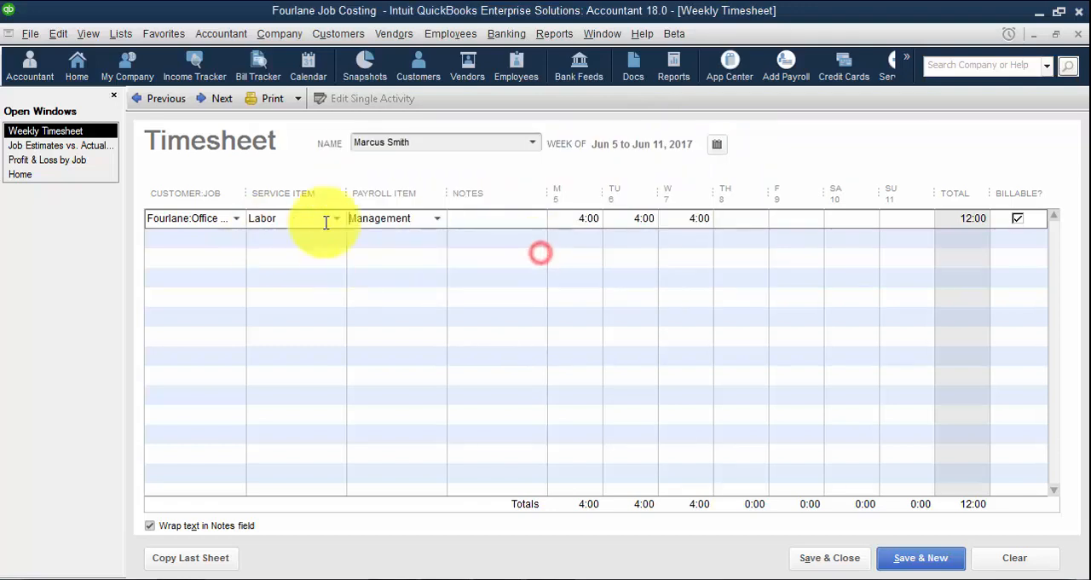
Set the payroll item of the Fourlane:Office Building line to Electrical
{"action": "left_click", "coordinate": [437, 219]}
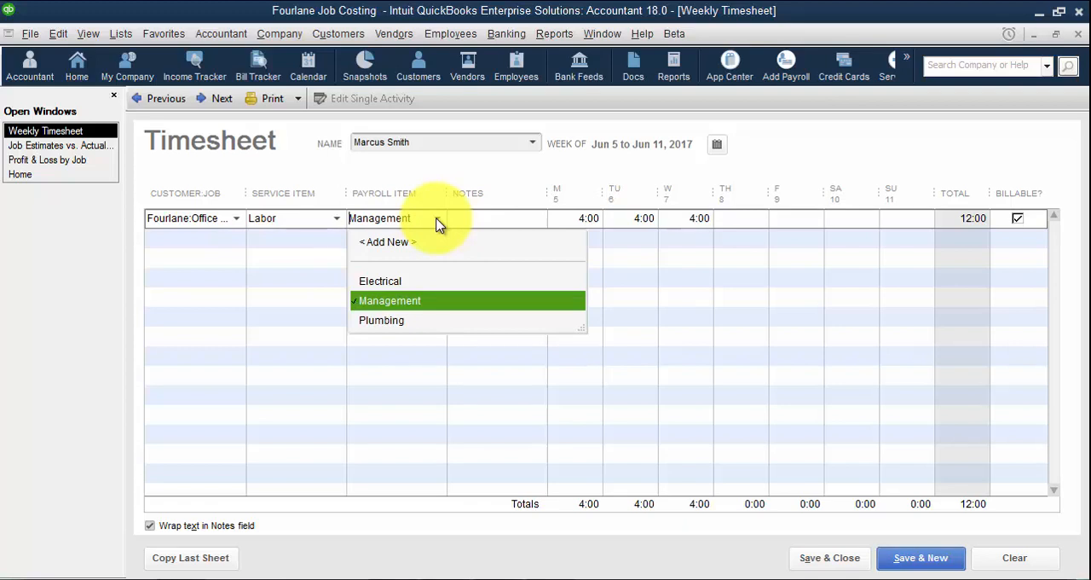
{"action": "left_click", "coordinate": [387, 283]}
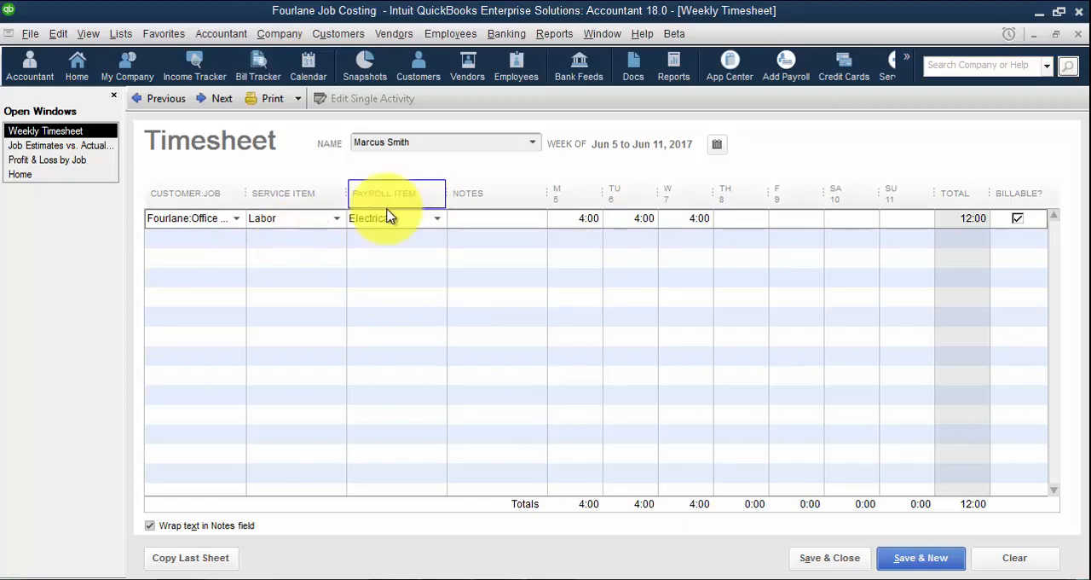
Add an Austin Center line with service item Labor, payroll item Electrical and 2 hours each on Monday, Tuesday and Wednesday
{"action": "left_click", "coordinate": [223, 235]}
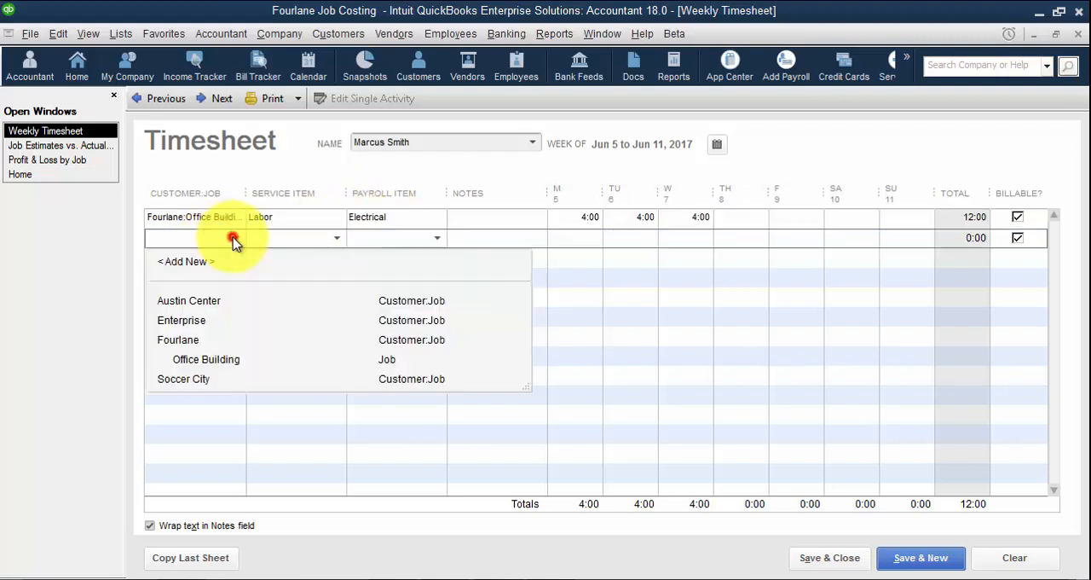
{"action": "left_click", "coordinate": [196, 301]}
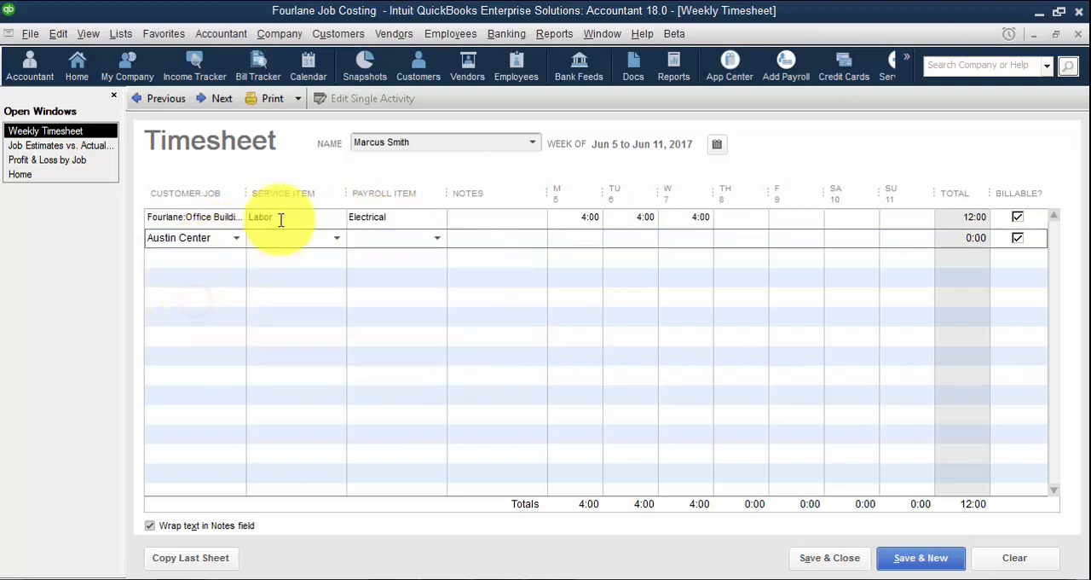
{"action": "key", "text": "Tab"}
{"action": "left_click", "coordinate": [336, 238]}
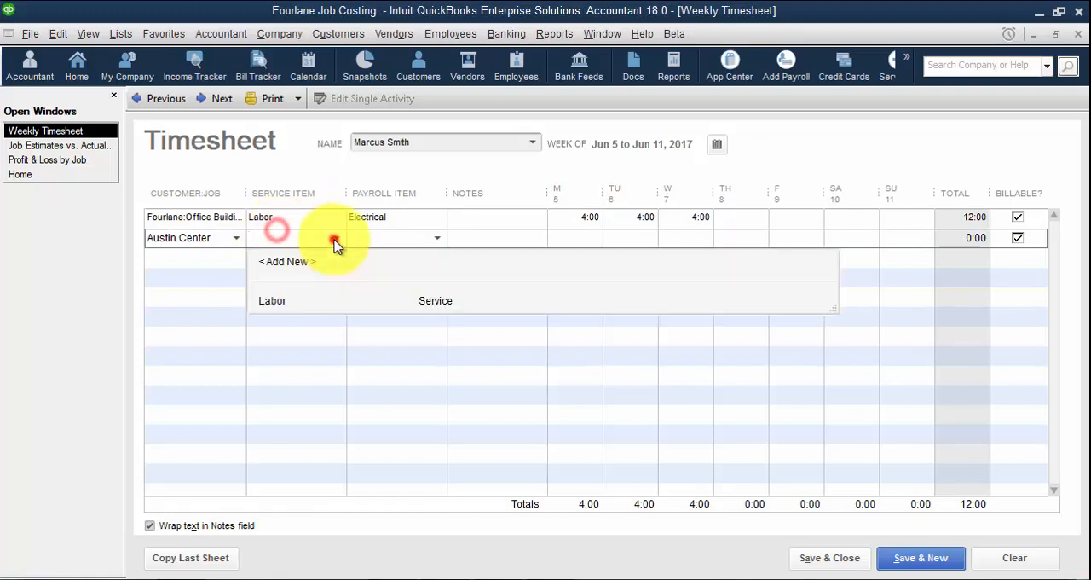
{"action": "left_click", "coordinate": [281, 302]}
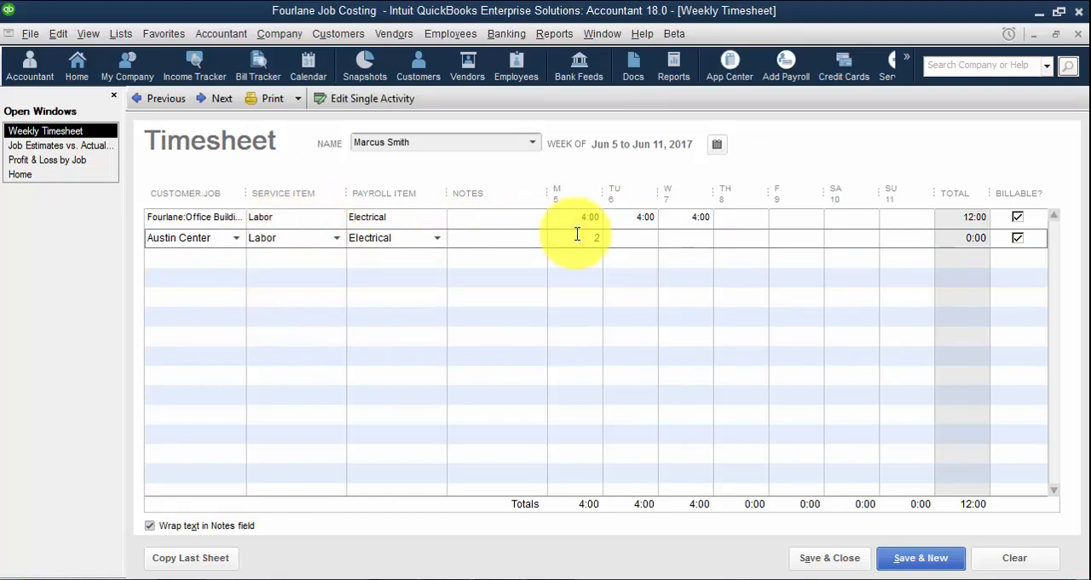
{"action": "left_click", "coordinate": [208, 256]}
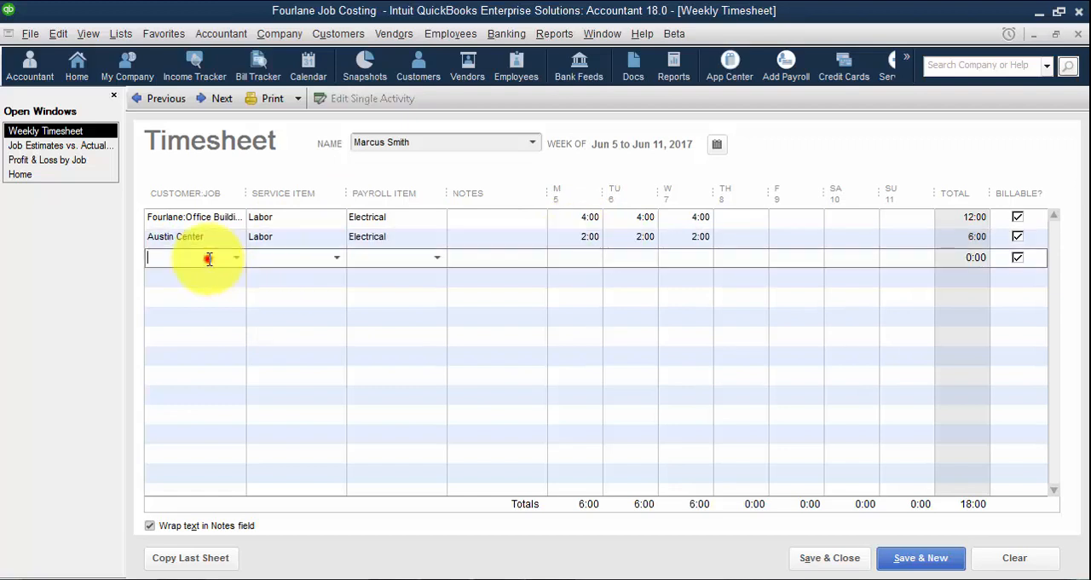
Add a Soccer City line with service item Labor, payroll item Plumbing and 4 hours each on Thursday and Friday
{"action": "left_click", "coordinate": [236, 256]}
{"action": "left_click", "coordinate": [187, 401]}
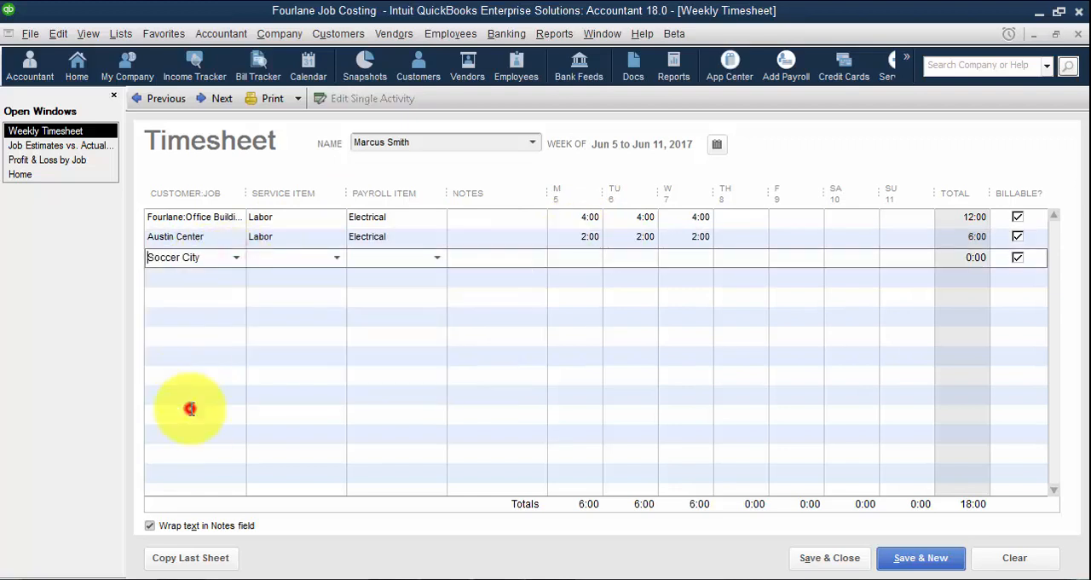
{"action": "left_click", "coordinate": [269, 258]}
{"action": "type", "text": "Labor"}
{"action": "key", "text": "Tab"}
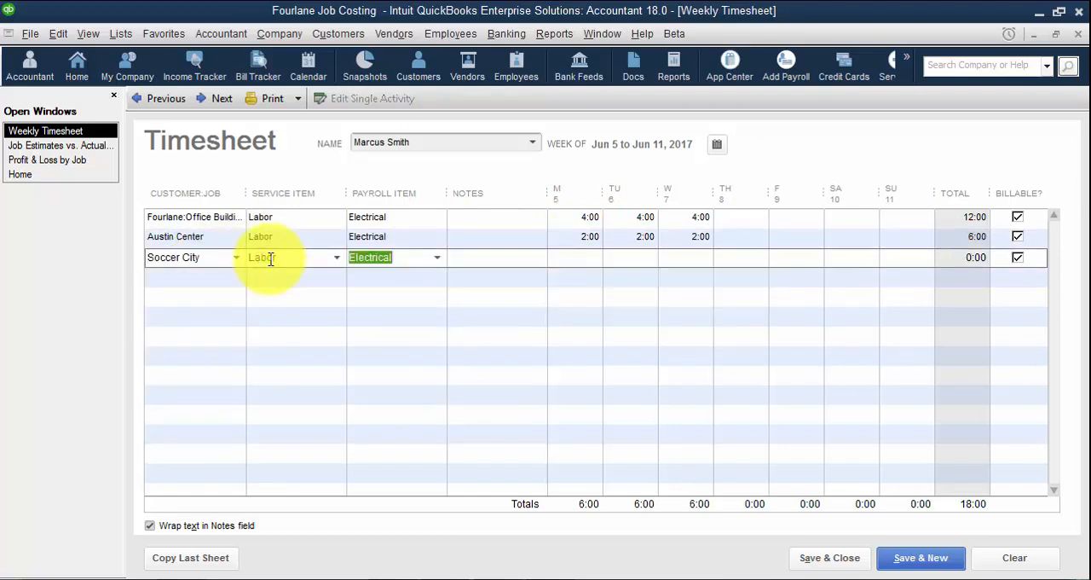
{"action": "type", "text": "Plumbing"}
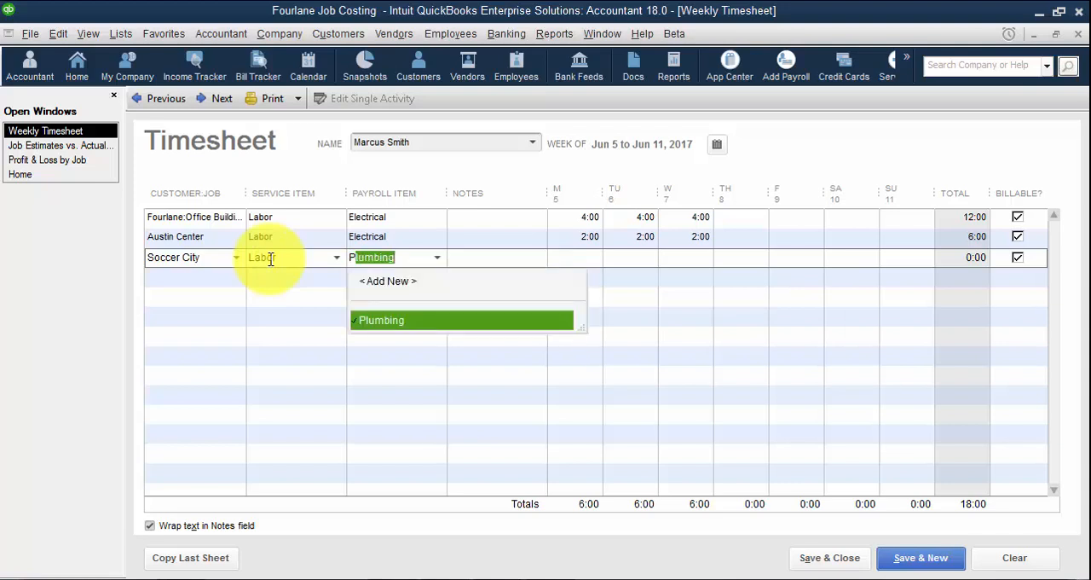
{"action": "left_click", "coordinate": [748, 257]}
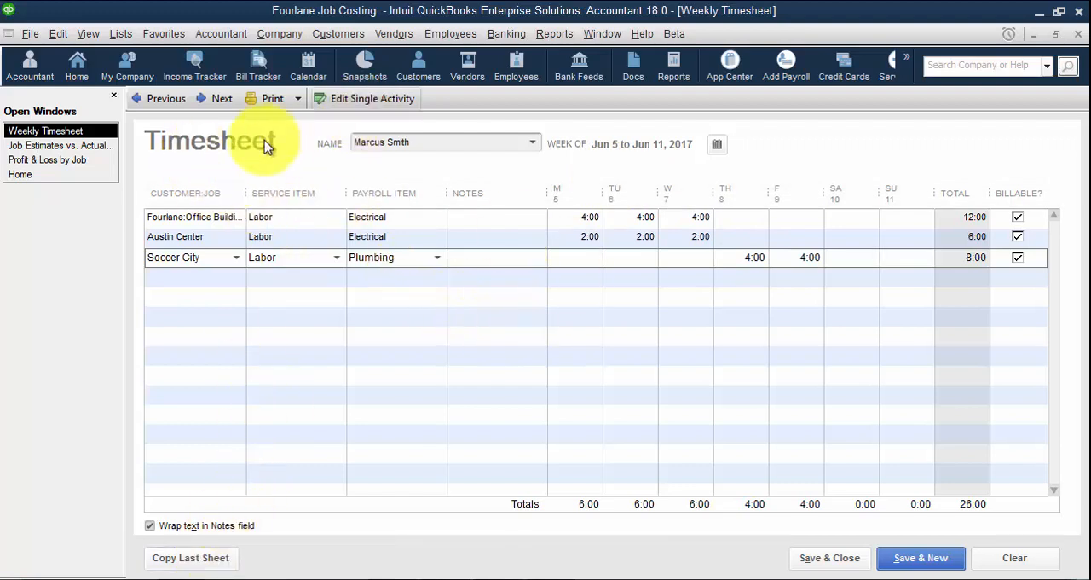
Copy the employee's sheet into each of the four following weeks, from Jun 12 through Jul 9, 2017, and save
{"action": "left_click", "coordinate": [199, 98]}
{"action": "left_click", "coordinate": [201, 567]}
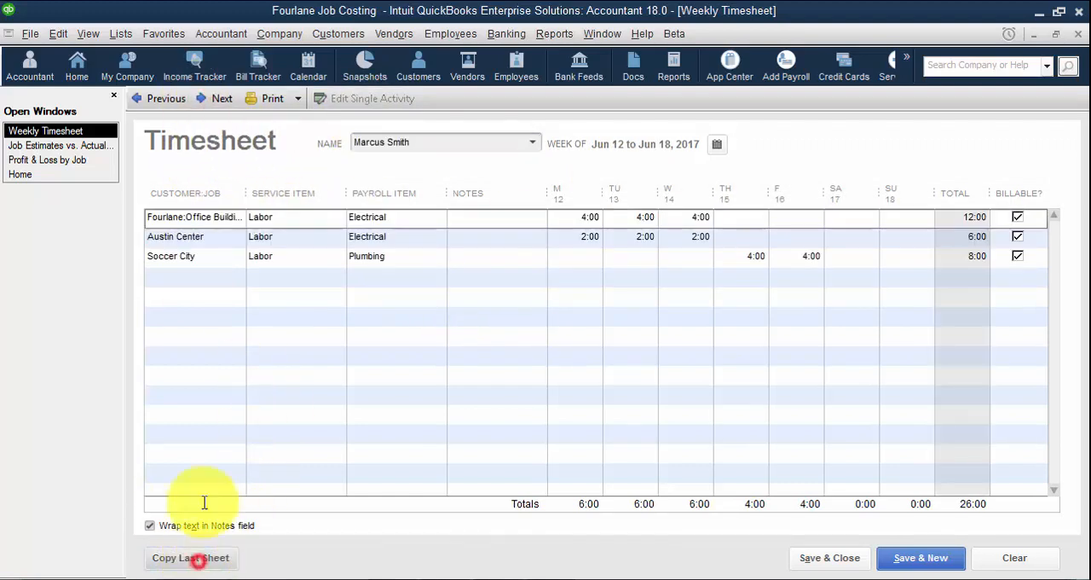
{"action": "left_click", "coordinate": [218, 98]}
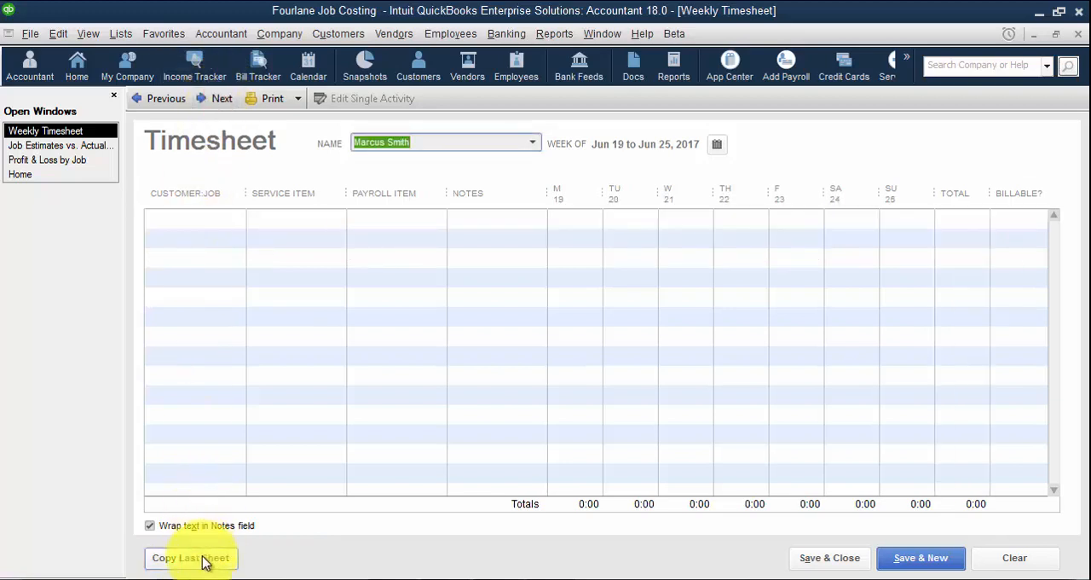
{"action": "left_click", "coordinate": [205, 557]}
{"action": "left_click", "coordinate": [209, 98]}
{"action": "left_click", "coordinate": [203, 558]}
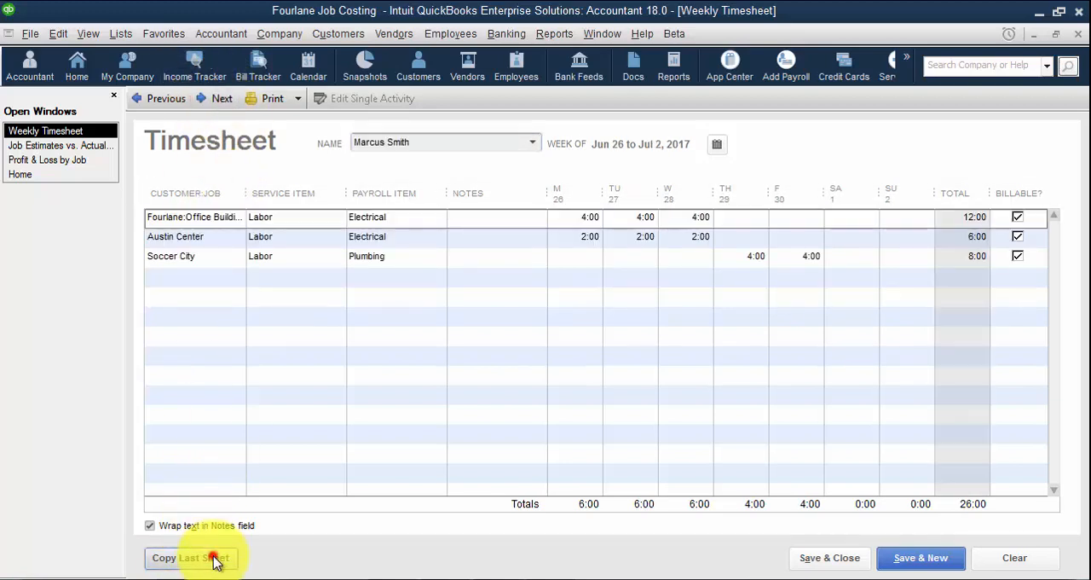
{"action": "left_click", "coordinate": [213, 98]}
{"action": "left_click", "coordinate": [189, 558]}
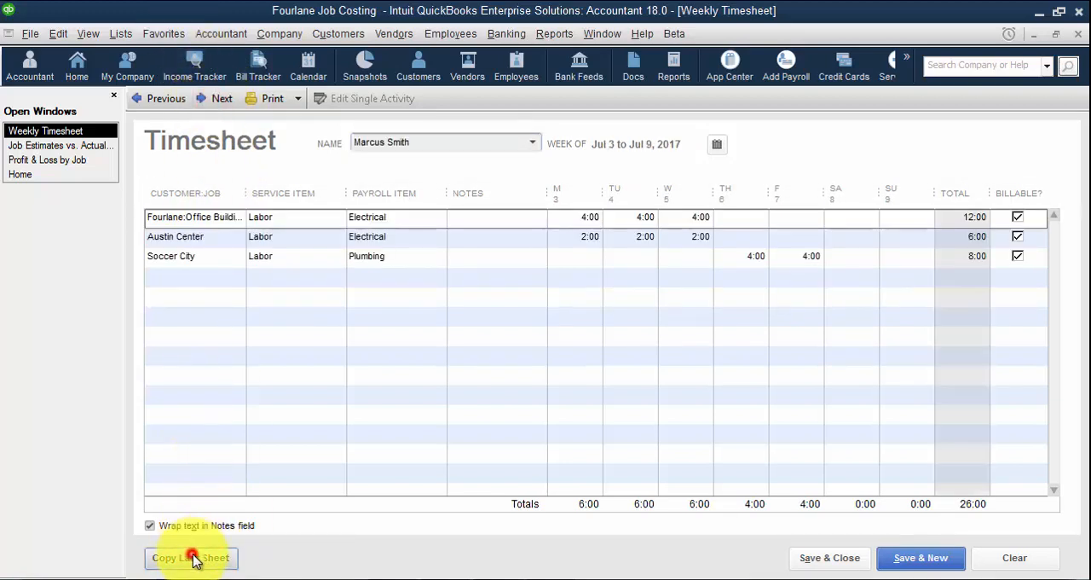
{"action": "left_click", "coordinate": [925, 559]}
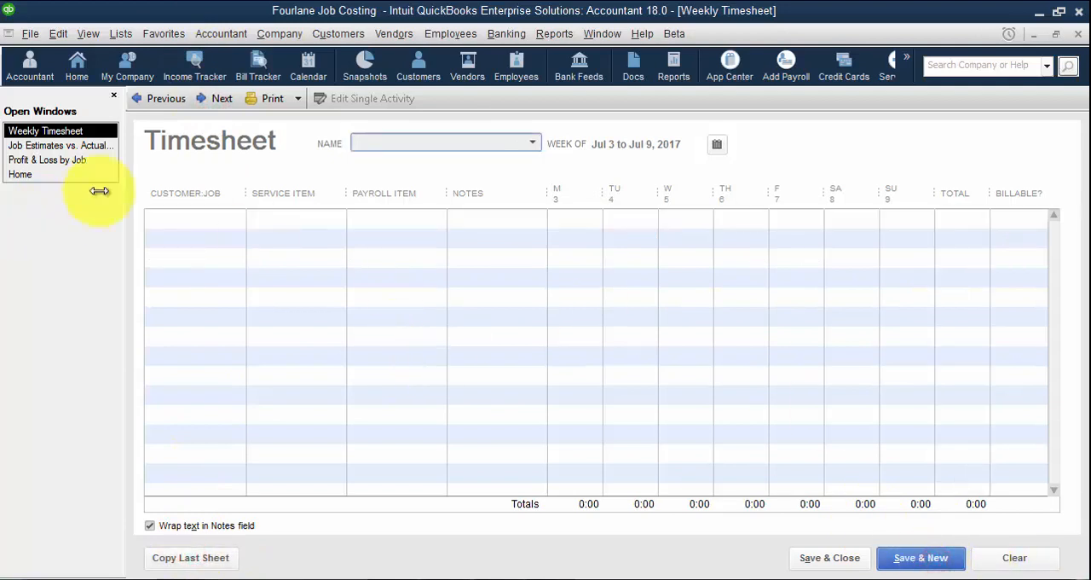
Start a timesheet for the last listed employee for the week of Jun 26 to Jul 2, 2017
{"action": "left_click", "coordinate": [533, 142]}
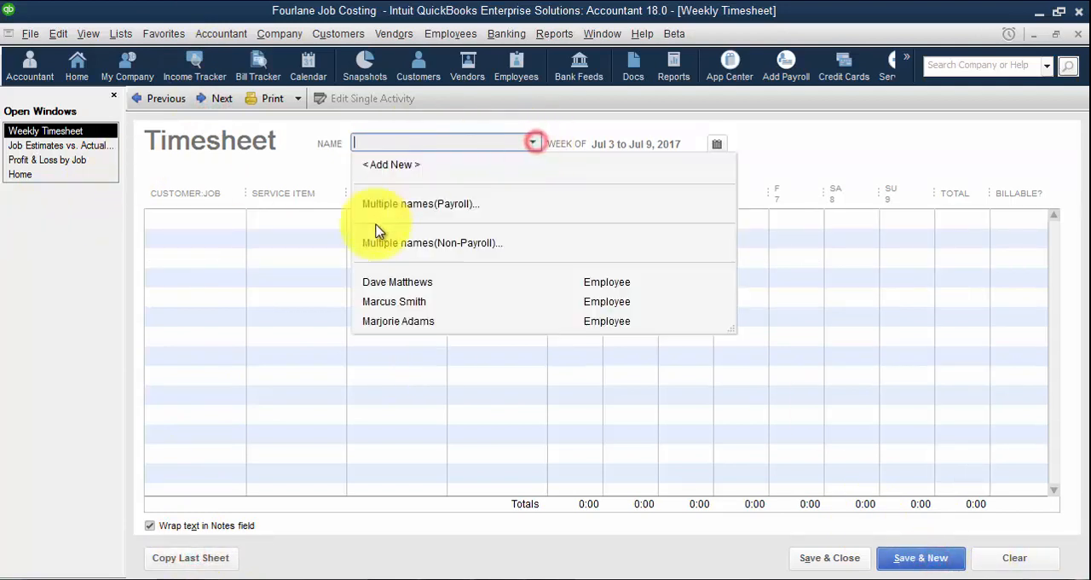
{"action": "left_click", "coordinate": [410, 321]}
{"action": "left_click", "coordinate": [717, 144]}
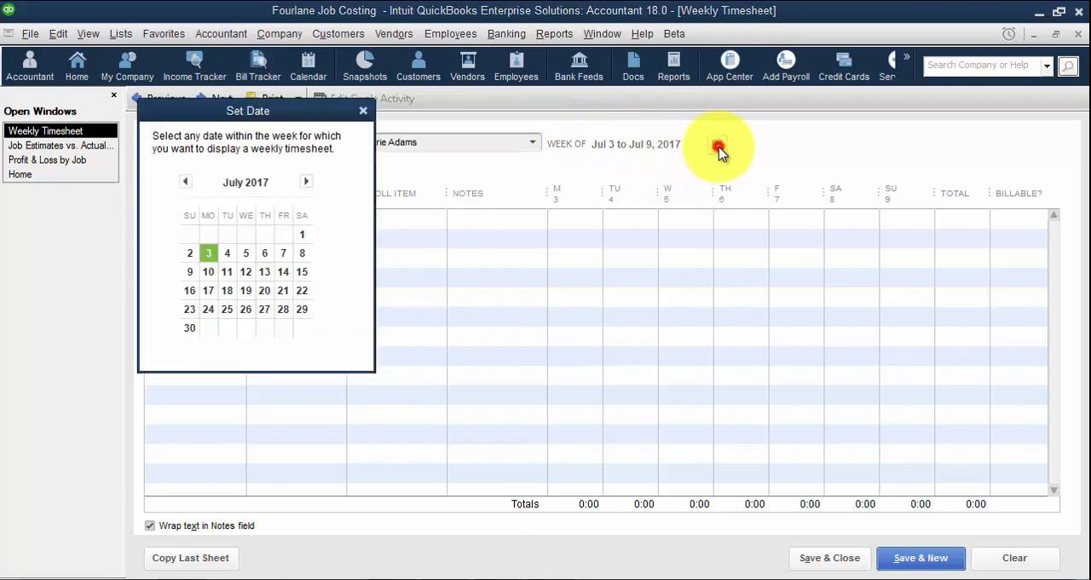
{"action": "left_click", "coordinate": [184, 181]}
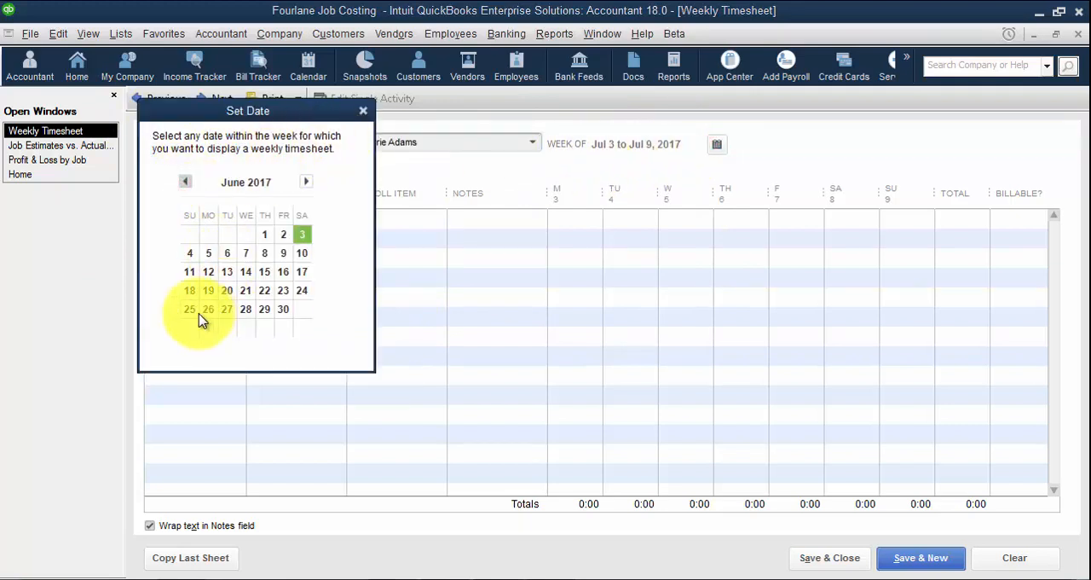
{"action": "left_click", "coordinate": [205, 310]}
Add a Fourlane:Office Building line with service item Labor, payroll item Plumbing and 8 hours each day from Monday to Friday
{"action": "left_click", "coordinate": [179, 219]}
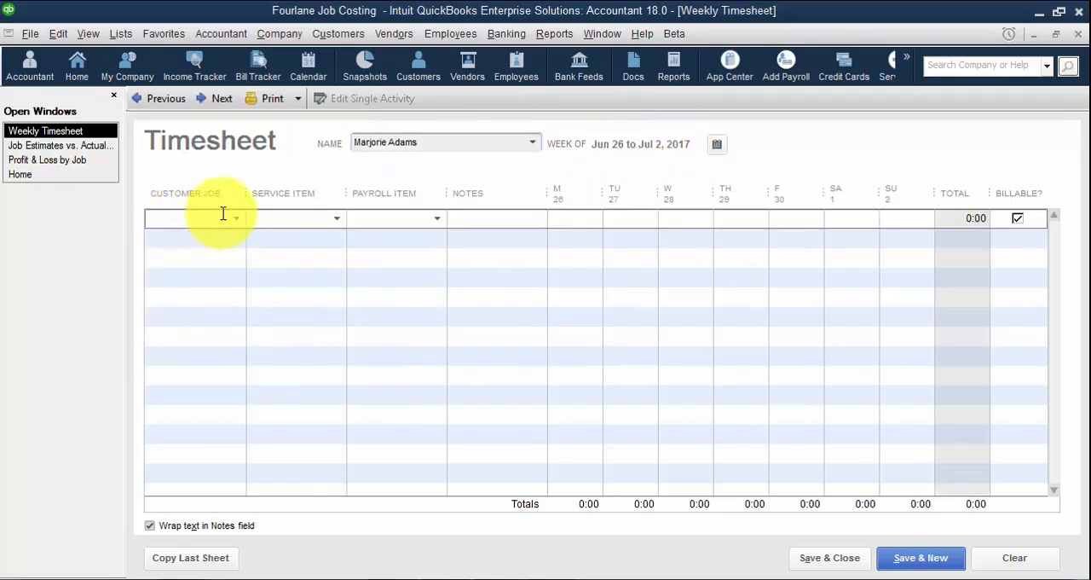
{"action": "left_click", "coordinate": [236, 218]}
{"action": "left_click", "coordinate": [191, 340]}
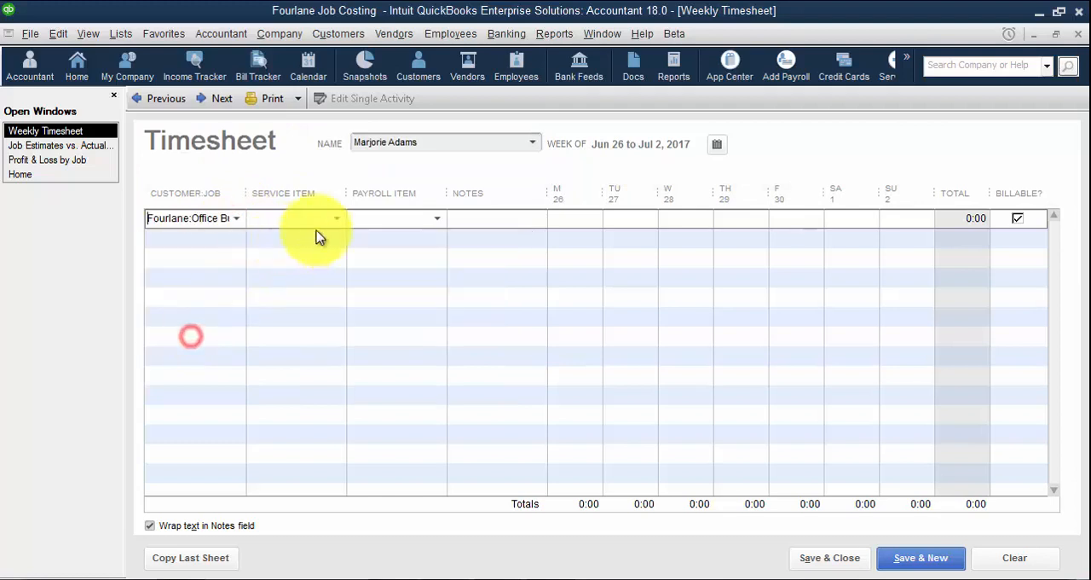
{"action": "left_click", "coordinate": [335, 221]}
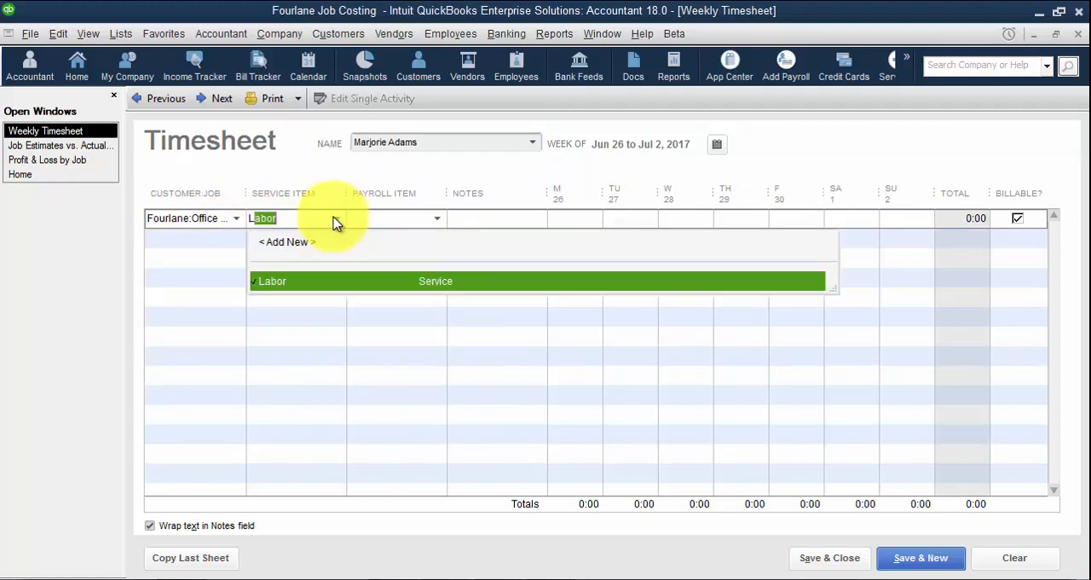
{"action": "left_click", "coordinate": [437, 218]}
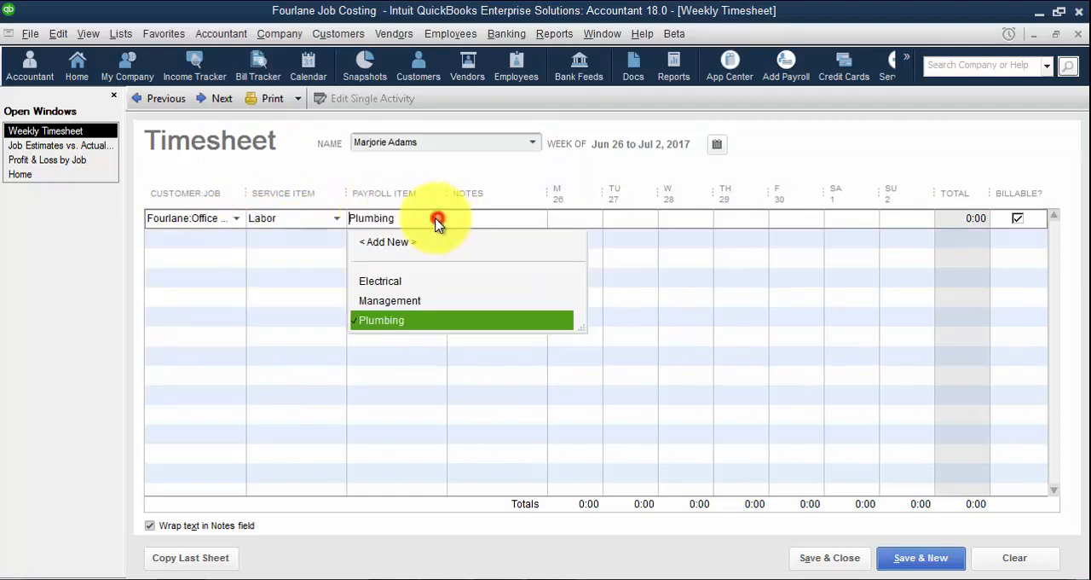
{"action": "left_click", "coordinate": [386, 322]}
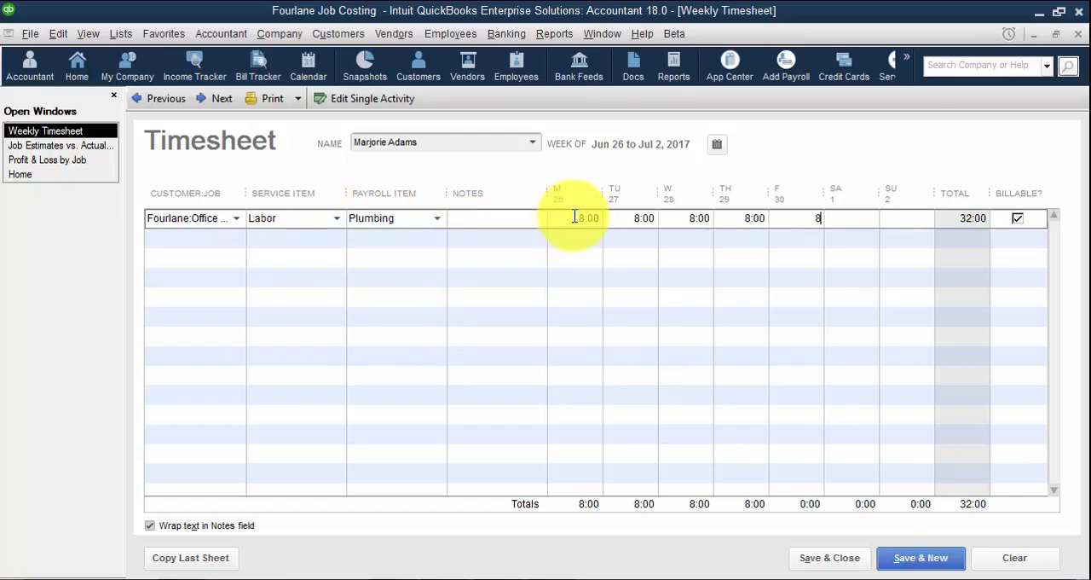
Copy the sheet into the week of Jul 3 to Jul 9, 2017, with its job changed to Soccer City, and save it
{"action": "left_click", "coordinate": [224, 96]}
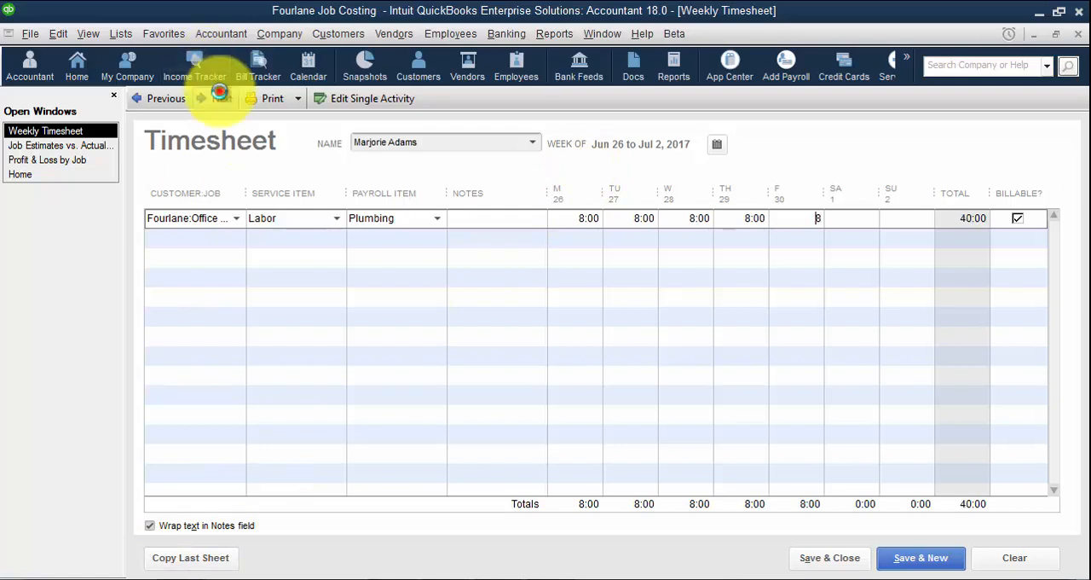
{"action": "left_click", "coordinate": [204, 566]}
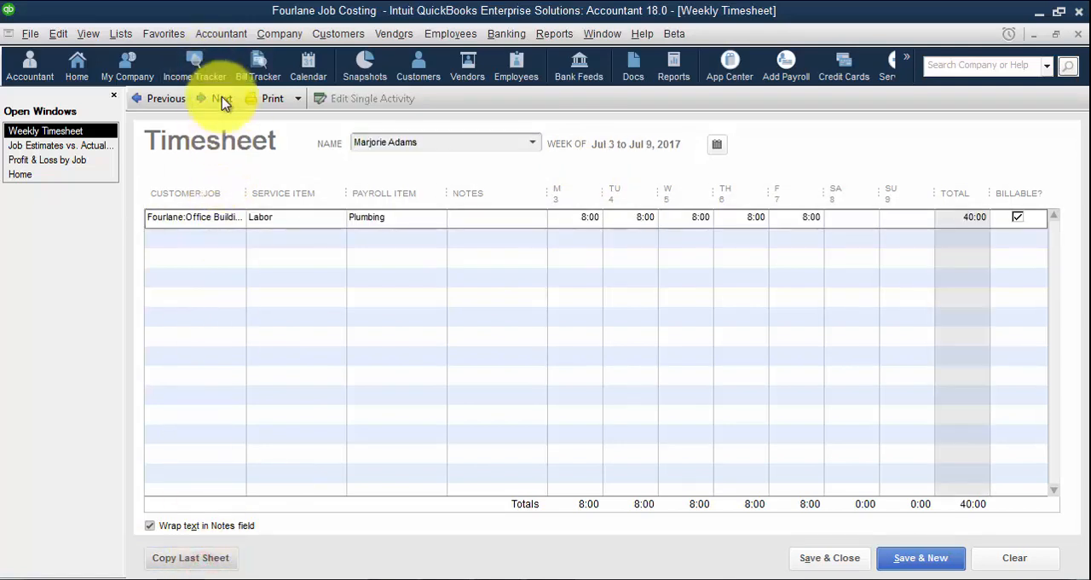
{"action": "left_click", "coordinate": [226, 214]}
{"action": "left_click", "coordinate": [238, 218]}
{"action": "left_click", "coordinate": [178, 363]}
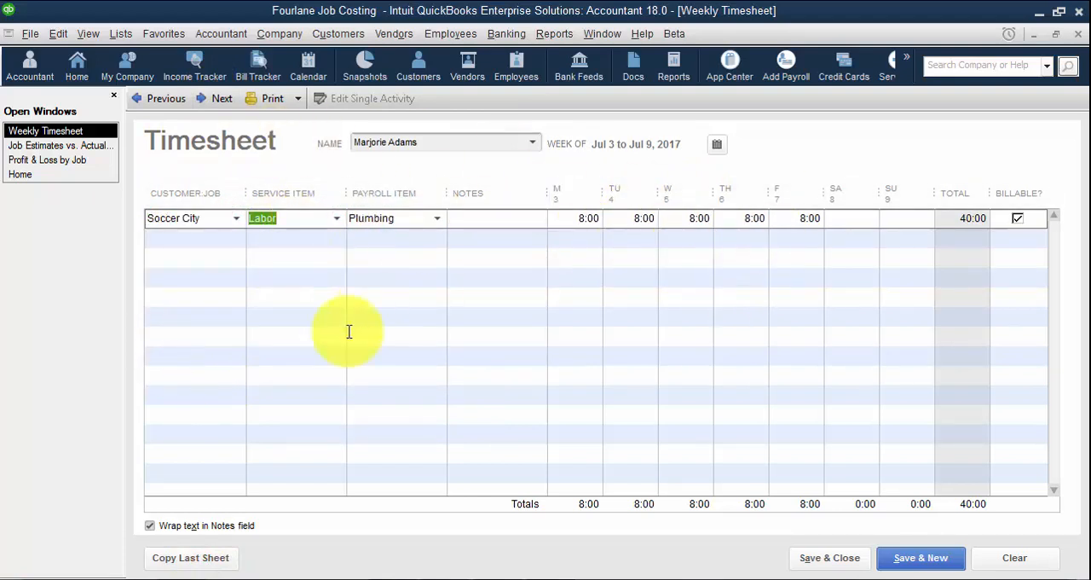
{"action": "left_click", "coordinate": [817, 558]}
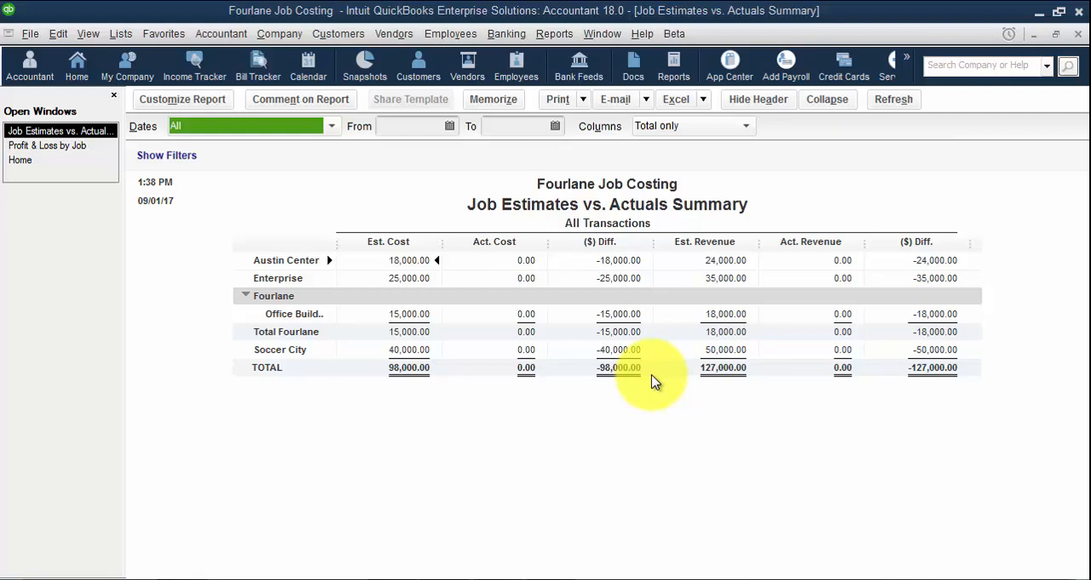
{"action": "left_click", "coordinate": [120, 33]}
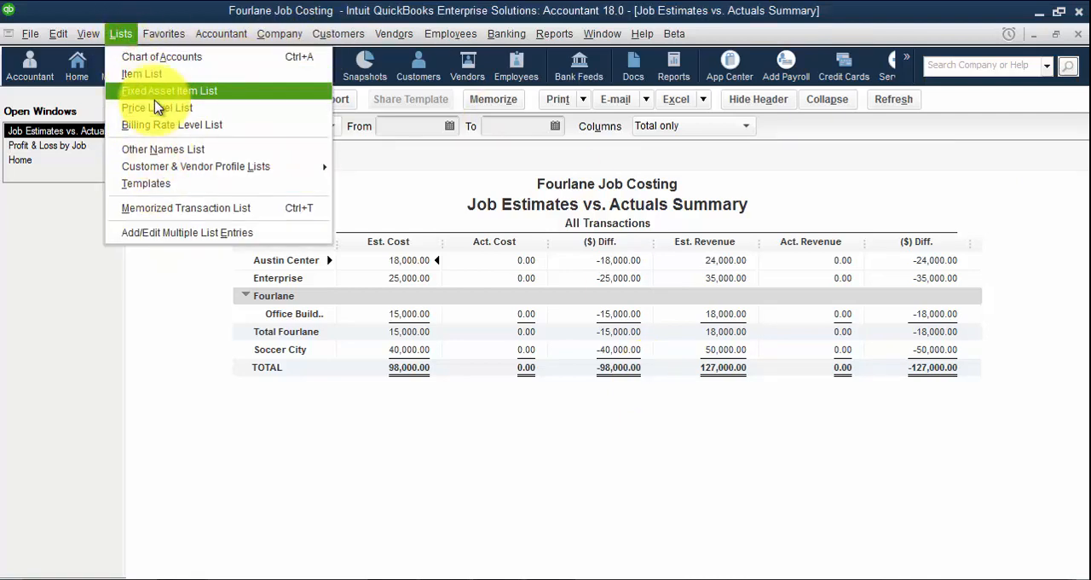
{"action": "left_click", "coordinate": [477, 169]}
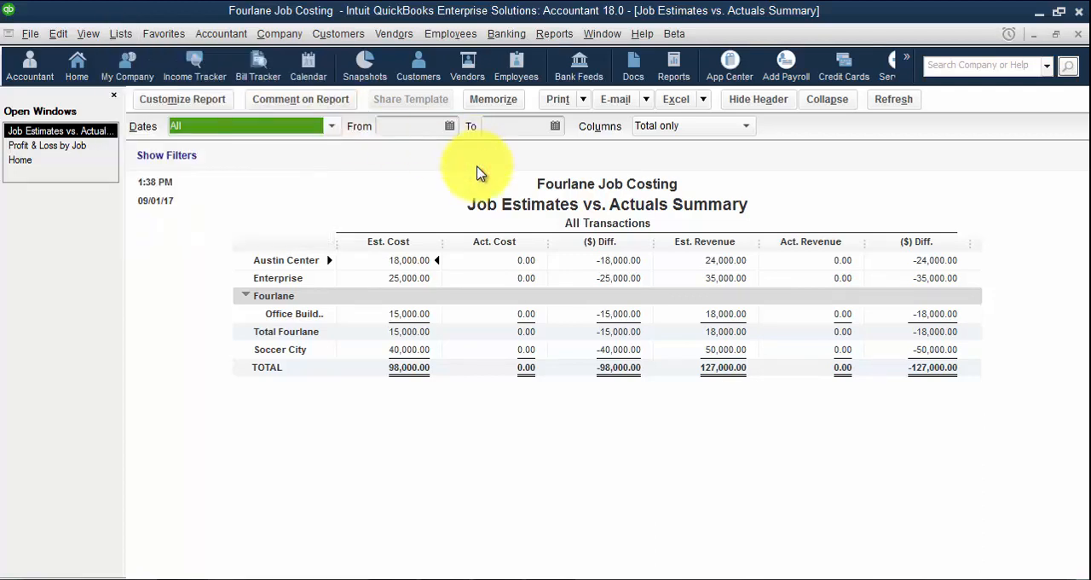